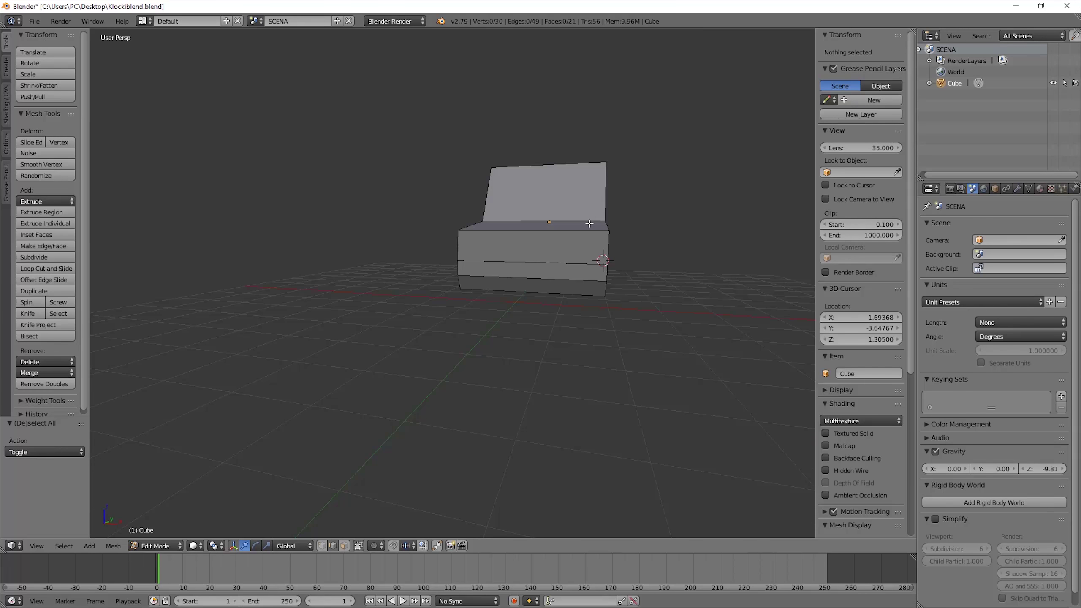
# Step: Extrude the lower strip face at one end of the car to form the first bumper
pyautogui.moveTo(590, 223)
pyautogui.mouseDown(button='middle')
pyautogui.moveTo(562, 242)
pyautogui.moveTo(526, 241)
pyautogui.moveTo(531, 230)
pyautogui.moveTo(491, 218)
pyautogui.mouseUp(button='middle')
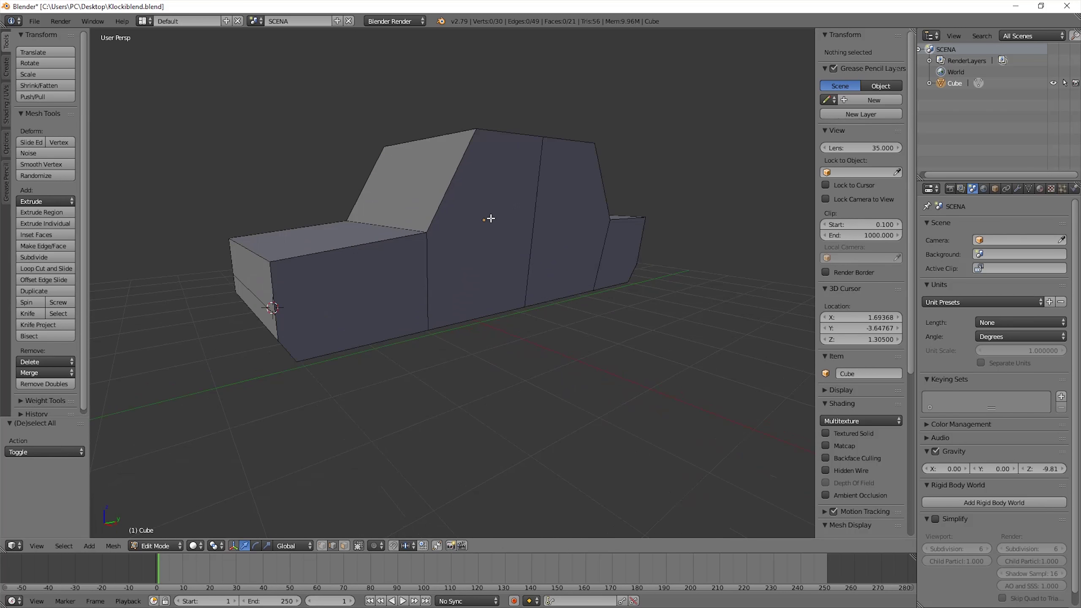
pyautogui.moveTo(439, 156); pyautogui.dragTo(470, 200, button='middle')
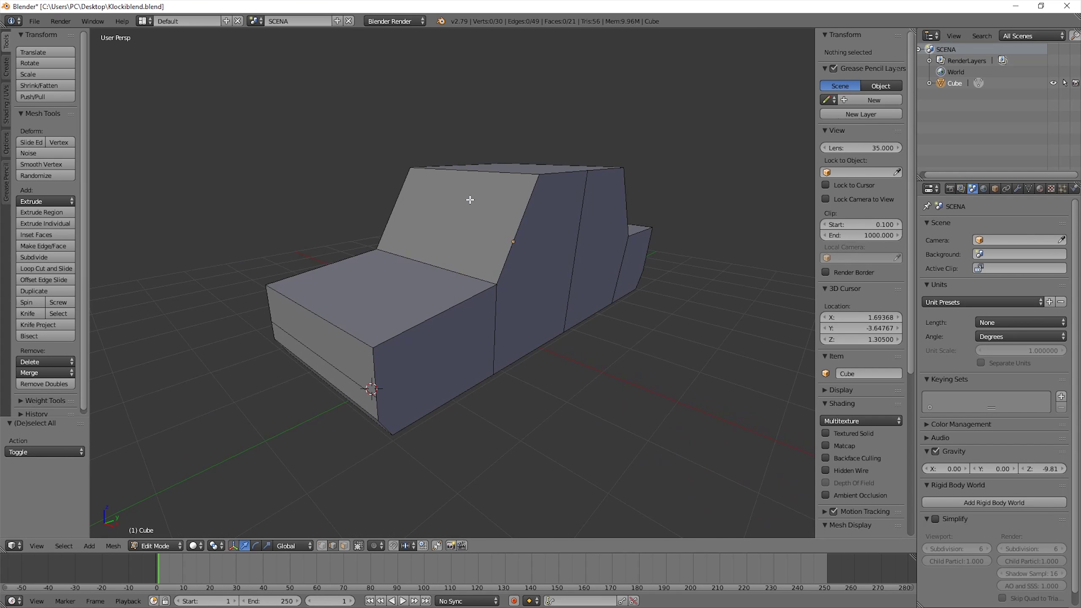
pyautogui.click(345, 546)
pyautogui.rightClick(346, 386)
pyautogui.moveTo(349, 396); pyautogui.dragTo(352, 373, button='middle')
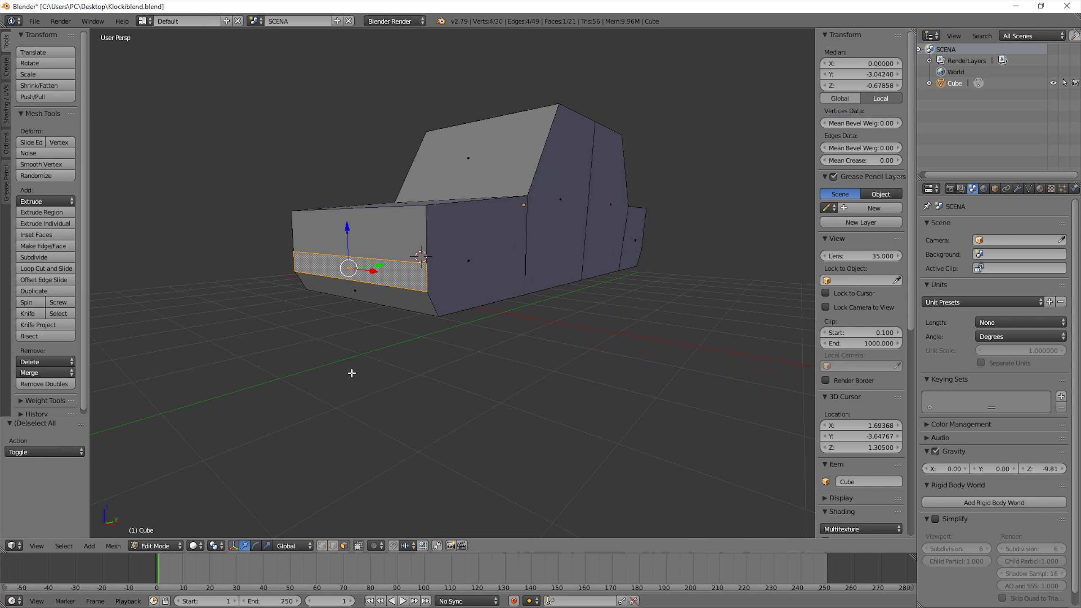
pyautogui.press('e')
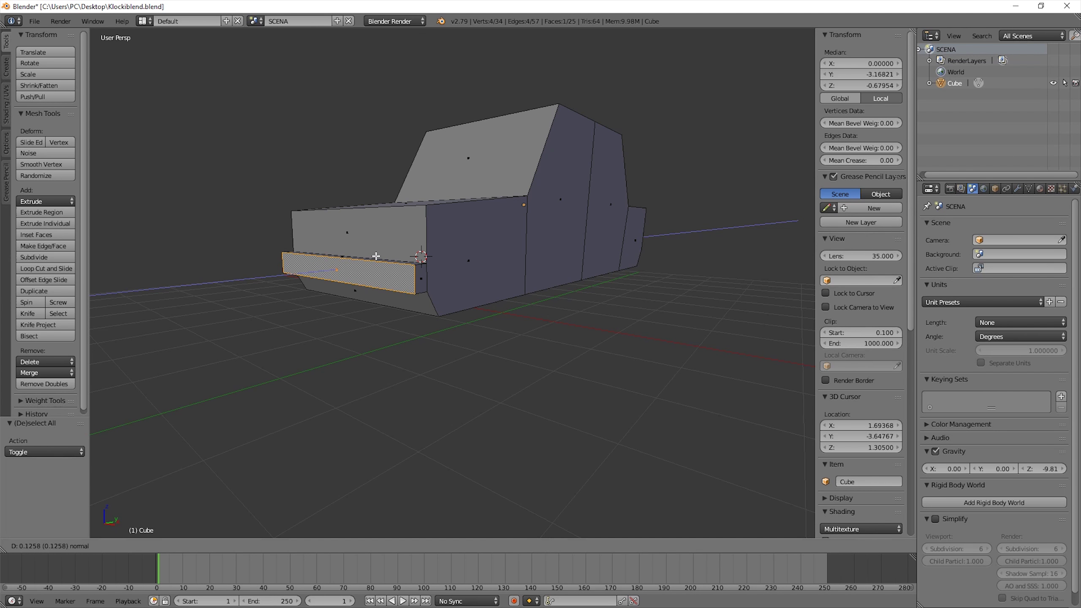
pyautogui.click(376, 256)
pyautogui.press('a')
# Step: Extrude the lower face at the opposite end, raise it 0.257 along Z, and show four views
pyautogui.moveTo(377, 256)
pyautogui.mouseDown(button='middle')
pyautogui.moveTo(408, 297)
pyautogui.moveTo(439, 283)
pyautogui.mouseUp(button='middle')
pyautogui.rightClick(462, 260)
pyautogui.press('e')
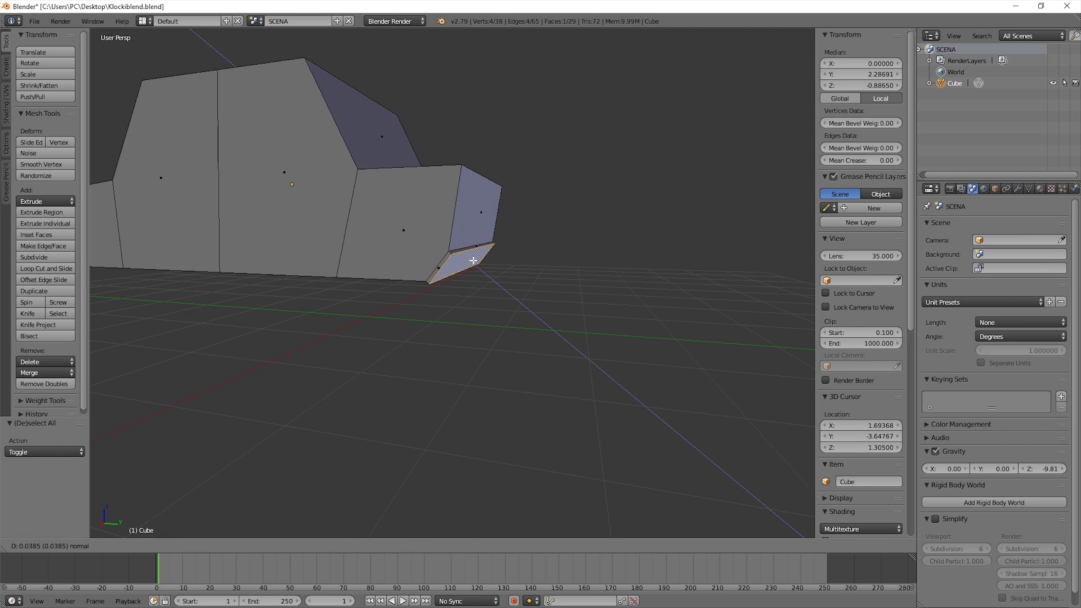
pyautogui.click(505, 268)
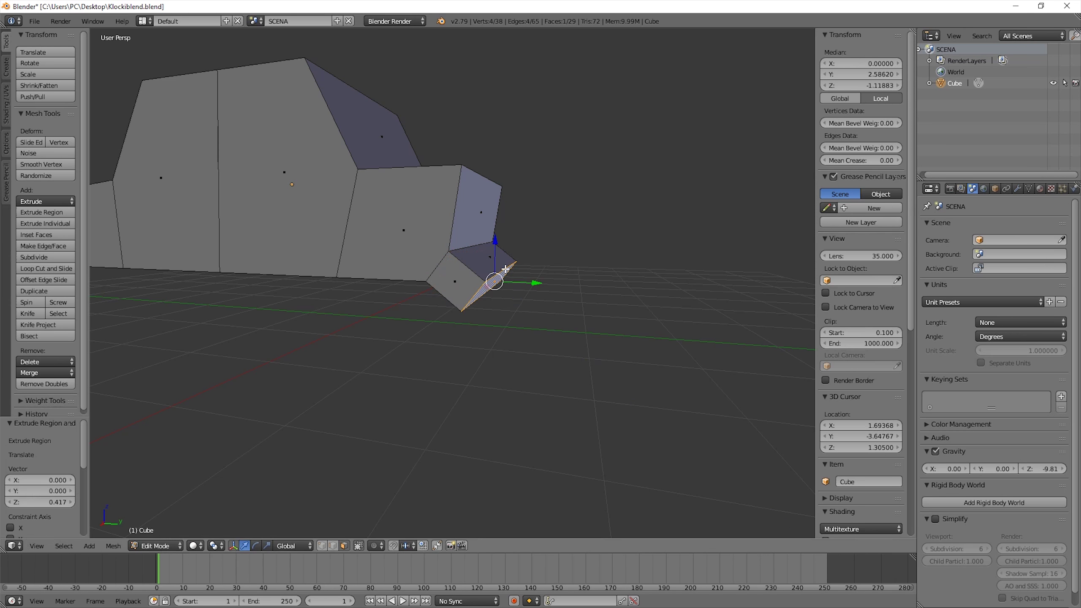
pyautogui.moveTo(497, 260); pyautogui.dragTo(498, 237)
pyautogui.hotkey('ctrl', 'alt', 'q')
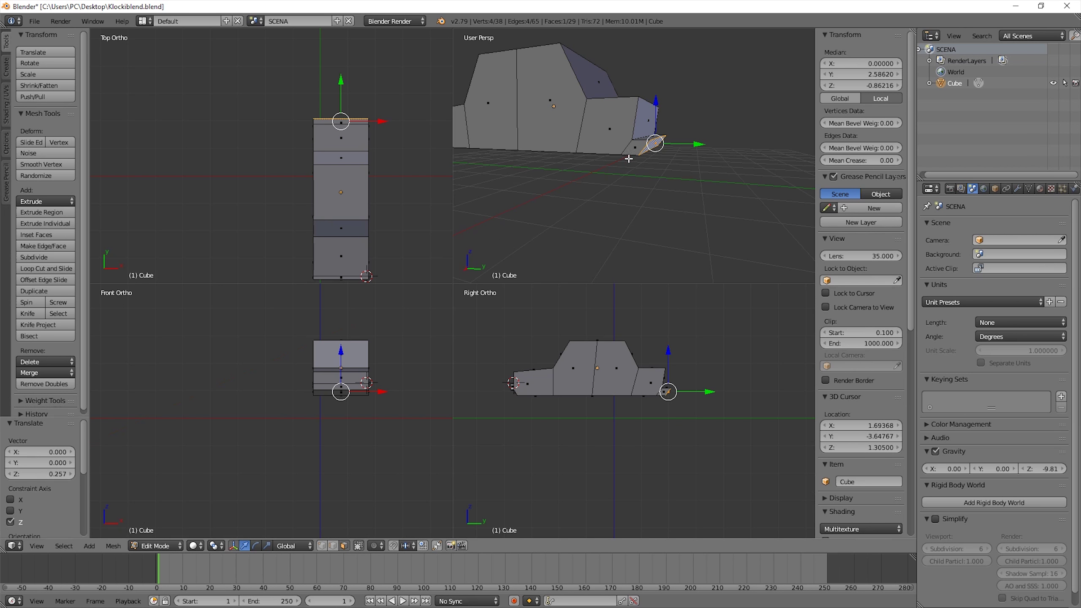
# Step: Zoom to the bumper end in the side view and fine-tune the extruded face's height
pyautogui.scroll(3, 713, 409)
pyautogui.scroll(2, 723, 356)
pyautogui.moveTo(723, 356)
pyautogui.keyDown('shift'); pyautogui.mouseDown(button='middle')
pyautogui.moveTo(610, 376)
pyautogui.moveTo(610, 332)
pyautogui.moveTo(604, 410)
pyautogui.mouseUp(button='middle'); pyautogui.keyUp('shift')
pyautogui.moveTo(605, 351); pyautogui.dragTo(606, 350)
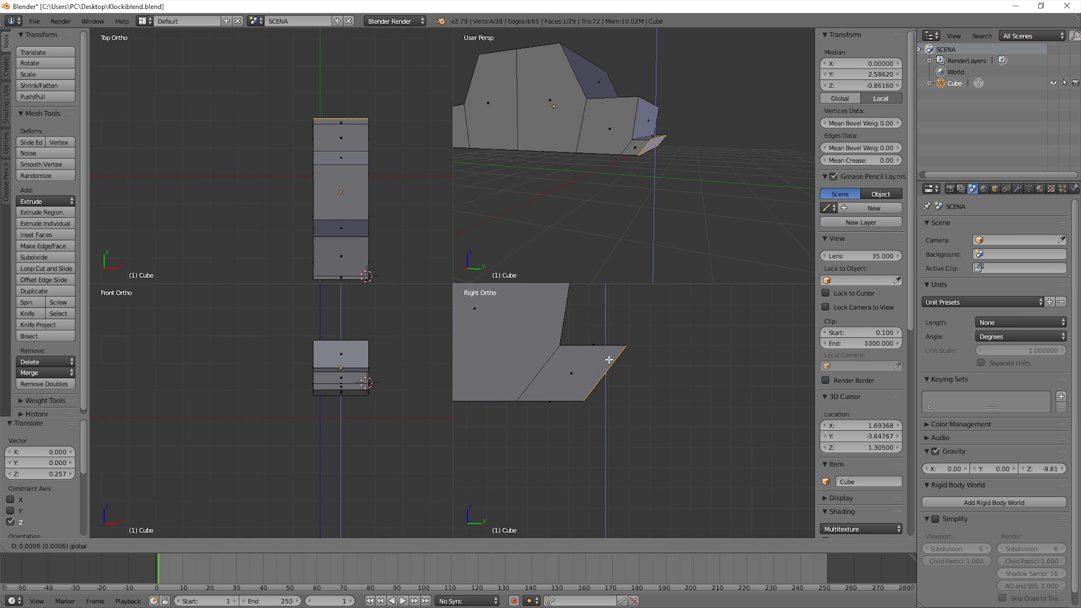
pyautogui.moveTo(609, 359); pyautogui.dragTo(610, 359)
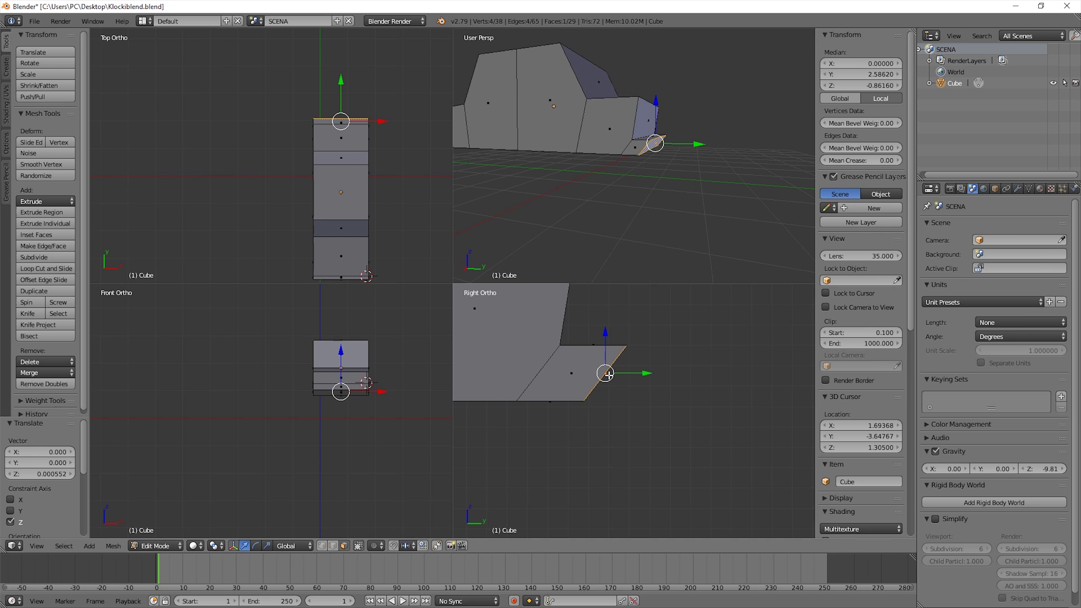
# Step: In wireframe, box-select the bumper's lower edge, pull it 0.213 along Y, and return to one solid view
pyautogui.press('z')
pyautogui.press('a')
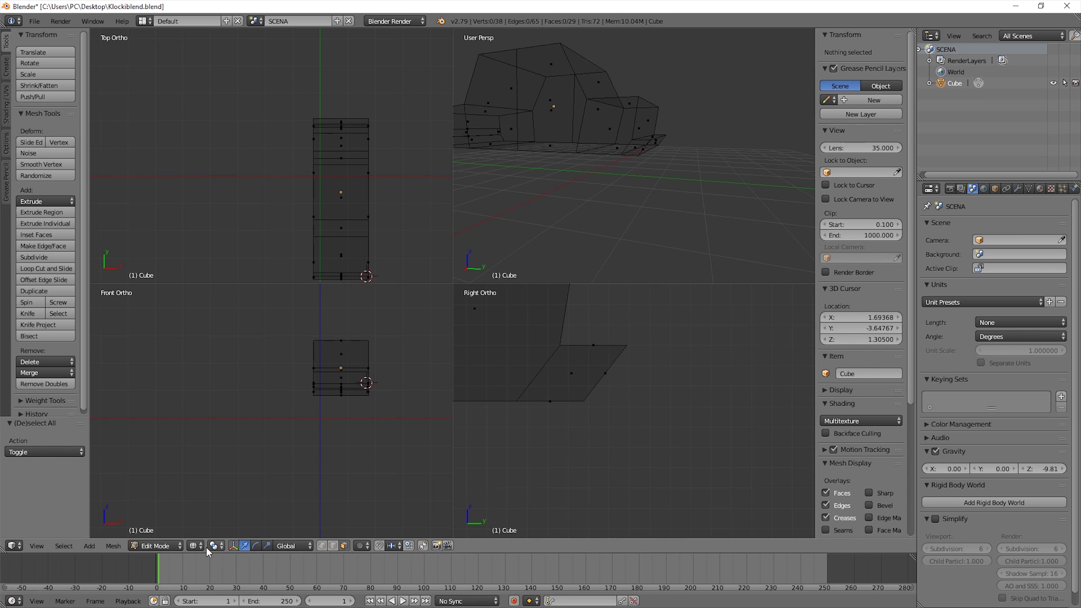
pyautogui.click(329, 547)
pyautogui.press('b')
pyautogui.moveTo(558, 392)
pyautogui.mouseDown()
pyautogui.moveTo(625, 423)
pyautogui.moveTo(686, 410)
pyautogui.mouseUp()
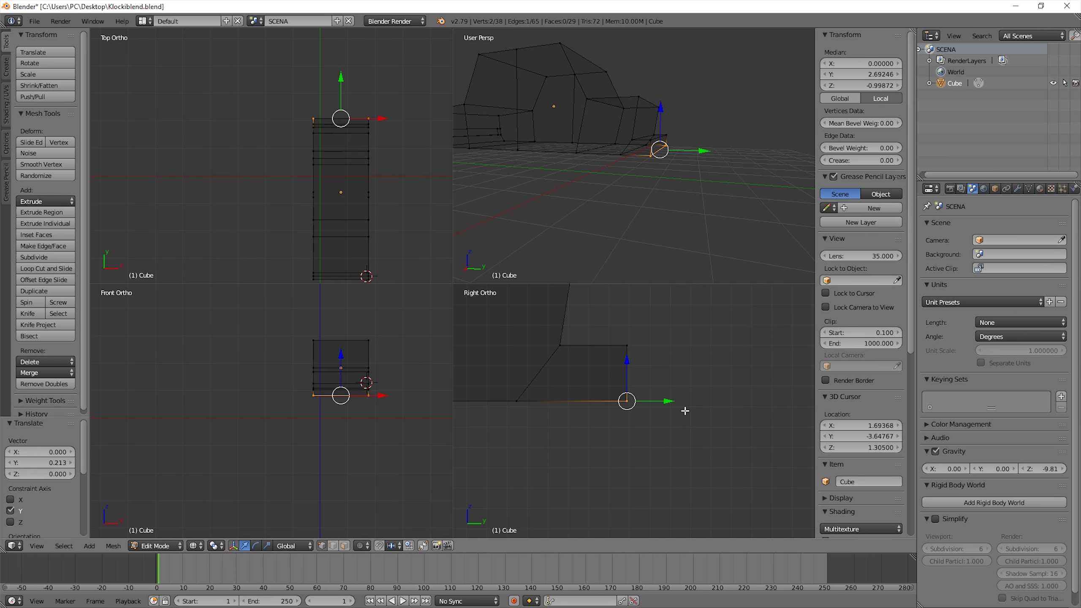
pyautogui.press('z')
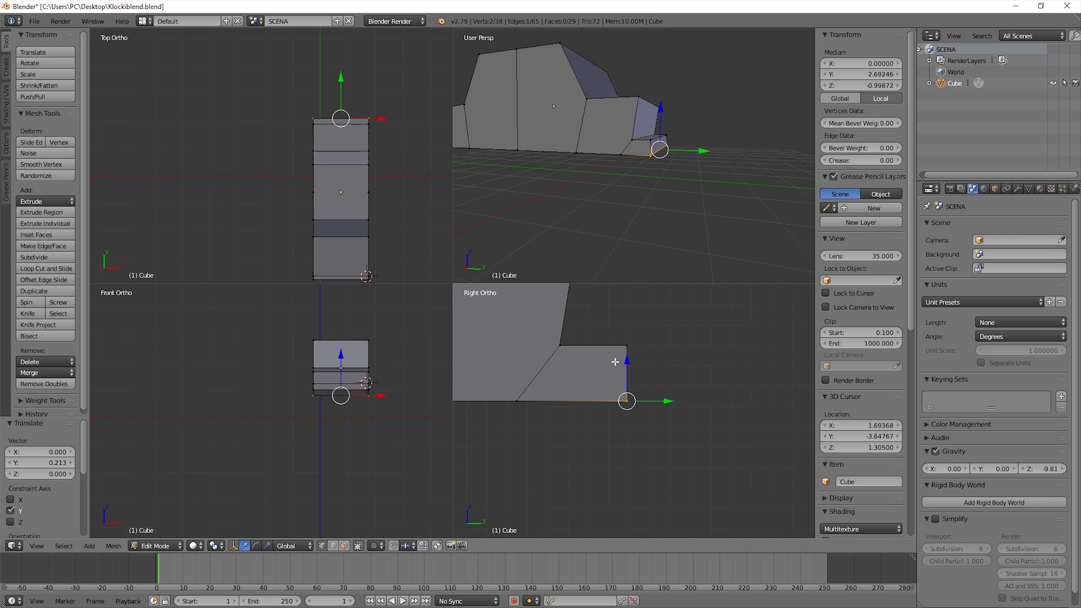
pyautogui.hotkey('ctrl', 'alt', 'q')
# Step: Orbit to the underside, select a vertex there, and return to face selection
pyautogui.moveTo(612, 360)
pyautogui.mouseDown(button='middle')
pyautogui.moveTo(386, 311)
pyautogui.moveTo(498, 339)
pyautogui.moveTo(572, 331)
pyautogui.moveTo(569, 317)
pyautogui.moveTo(589, 336)
pyautogui.moveTo(640, 344)
pyautogui.moveTo(522, 354)
pyautogui.moveTo(585, 333)
pyautogui.mouseUp(button='middle')
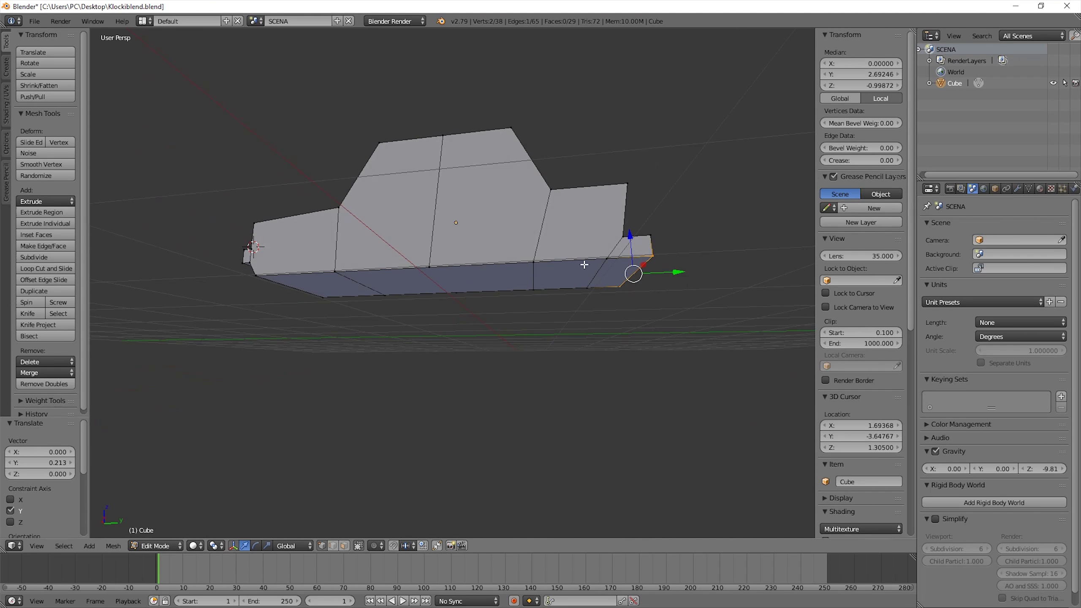
pyautogui.moveTo(582, 270); pyautogui.dragTo(575, 272, button='middle')
pyautogui.rightClick(581, 288)
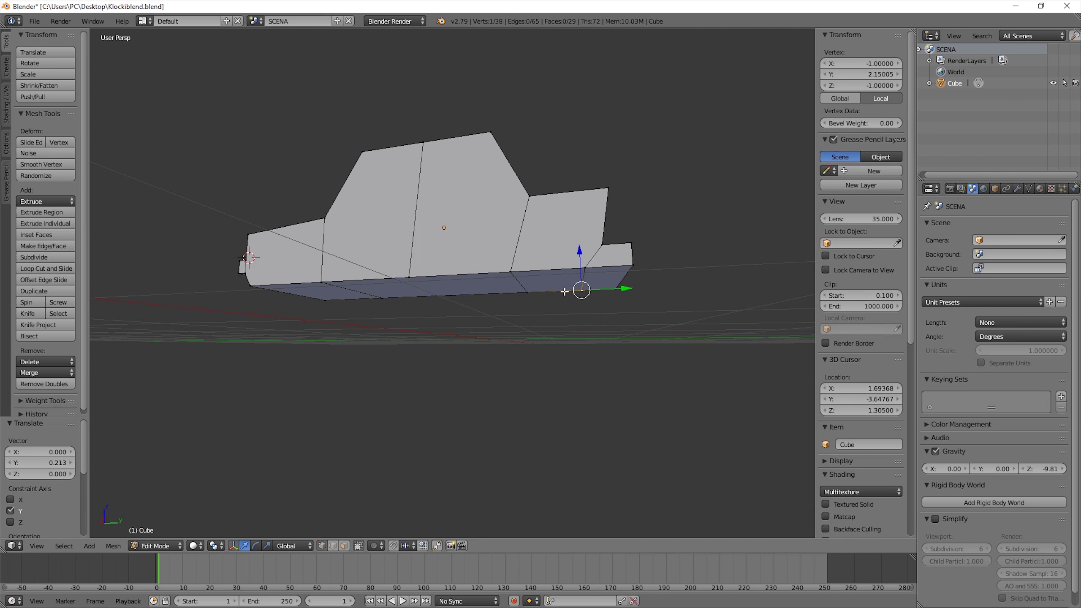
pyautogui.click(344, 545)
# Step: Select two bottom faces and start an extrusion, then cancel and undo it
pyautogui.press('a')
pyautogui.press('a')
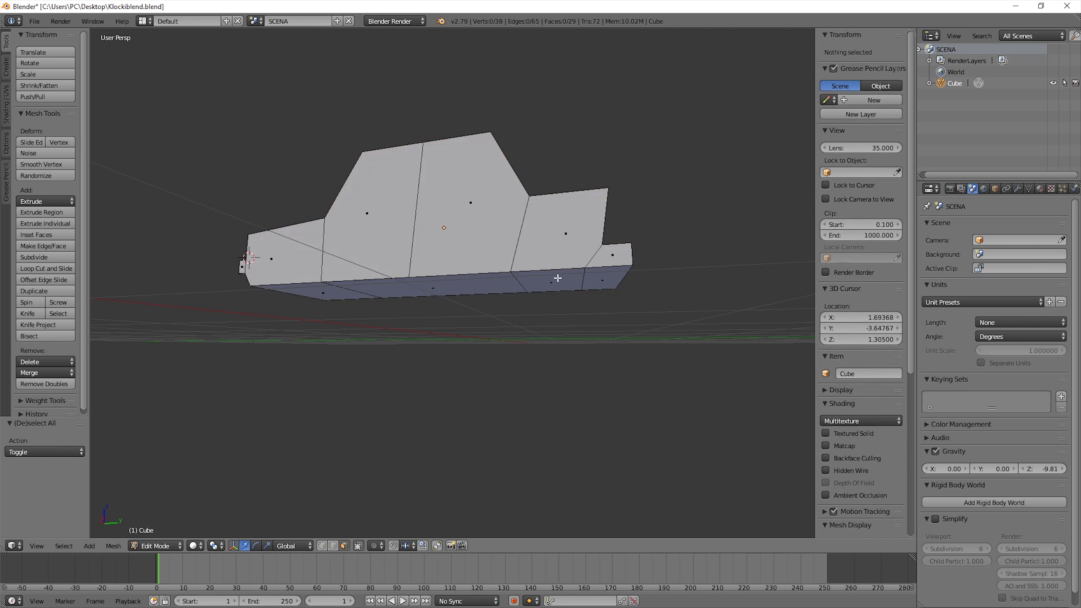
pyautogui.rightClick(549, 282)
pyautogui.keyDown('shift'); pyautogui.rightClick(454, 287); pyautogui.keyUp('shift')
pyautogui.moveTo(455, 287); pyautogui.dragTo(442, 303, button='middle')
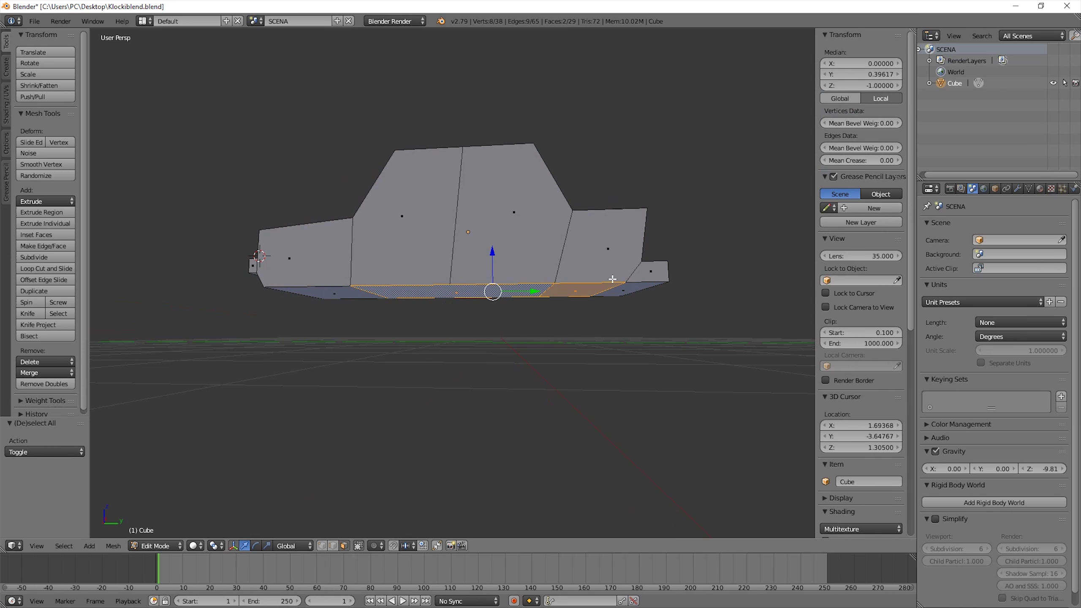
pyautogui.press('e')
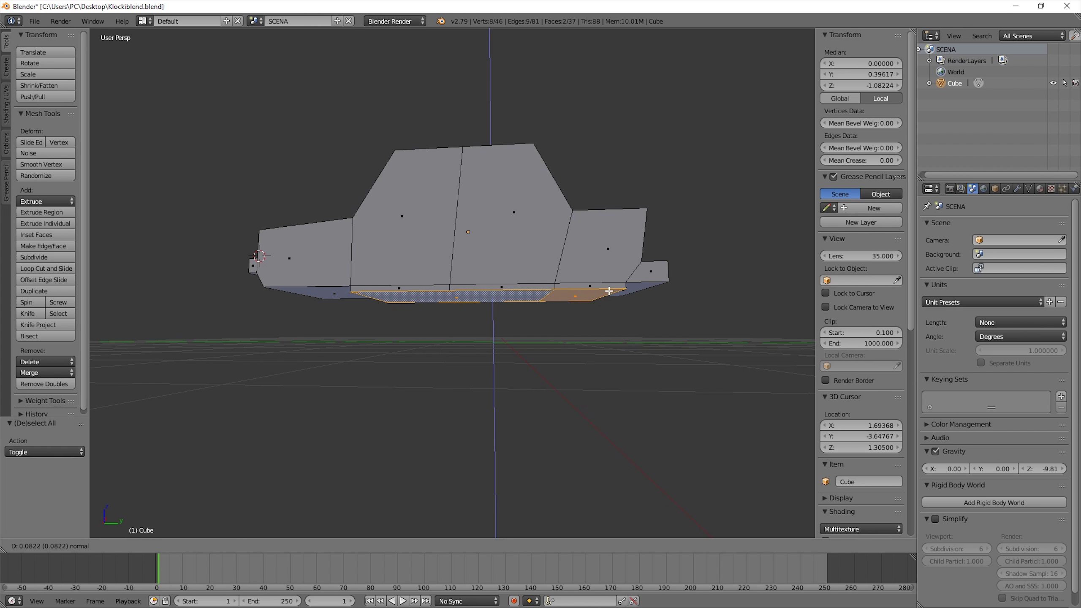
pyautogui.press('Escape')
pyautogui.hotkey('ctrl', 'z')
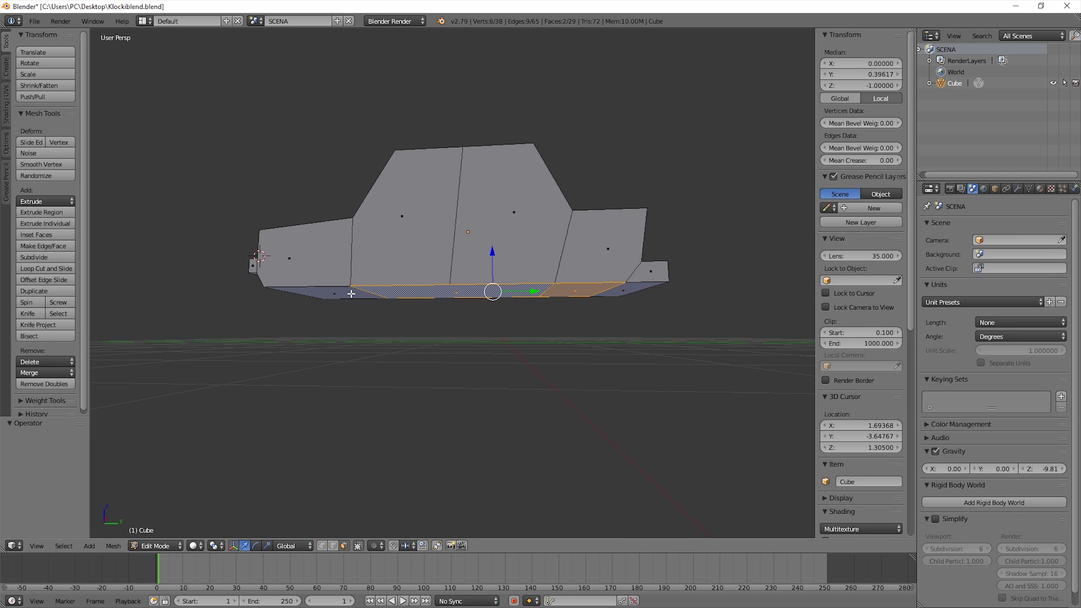
# Step: Select three bottom faces and extrude them down into a thin underbody skirt
pyautogui.click(348, 293)
pyautogui.keyDown('shift'); pyautogui.click(405, 293); pyautogui.keyUp('shift')
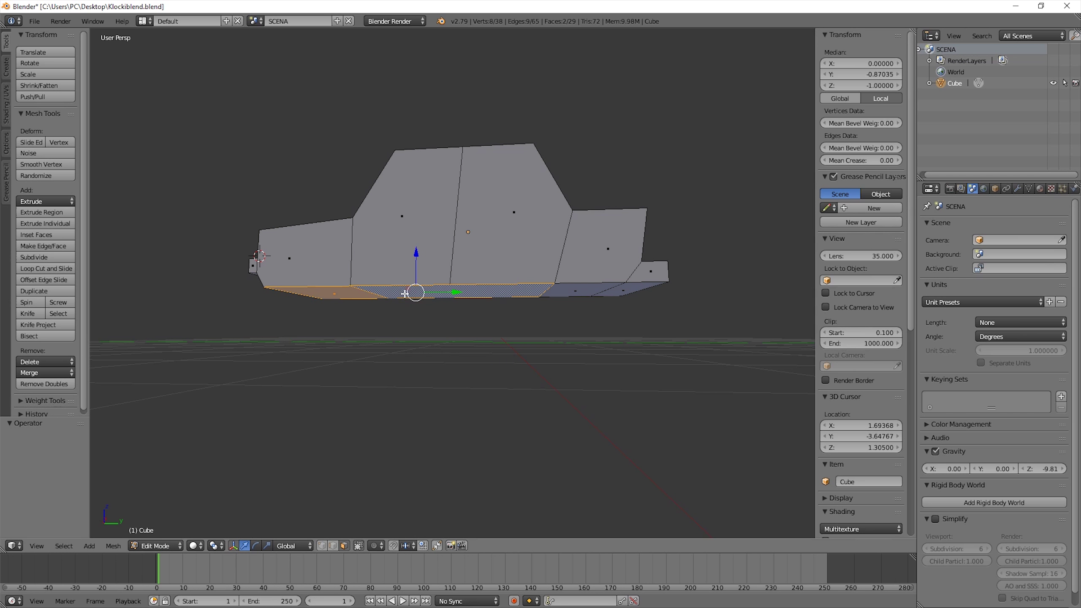
pyautogui.keyDown('shift'); pyautogui.click(577, 292); pyautogui.keyUp('shift')
pyautogui.press('e')
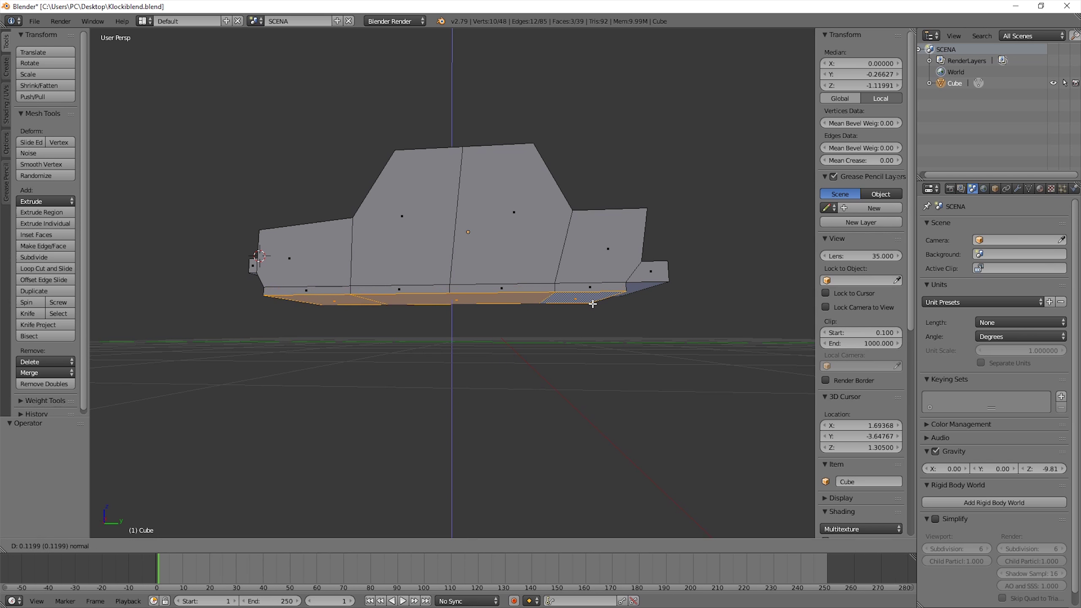
pyautogui.click(593, 304)
pyautogui.press('a')
# Step: Pull the bumper's end face back 0.1746 along Y and orbit to a three-quarter view
pyautogui.moveTo(466, 304)
pyautogui.mouseDown(button='middle')
pyautogui.moveTo(537, 326)
pyautogui.moveTo(479, 327)
pyautogui.moveTo(558, 356)
pyautogui.mouseUp(button='middle')
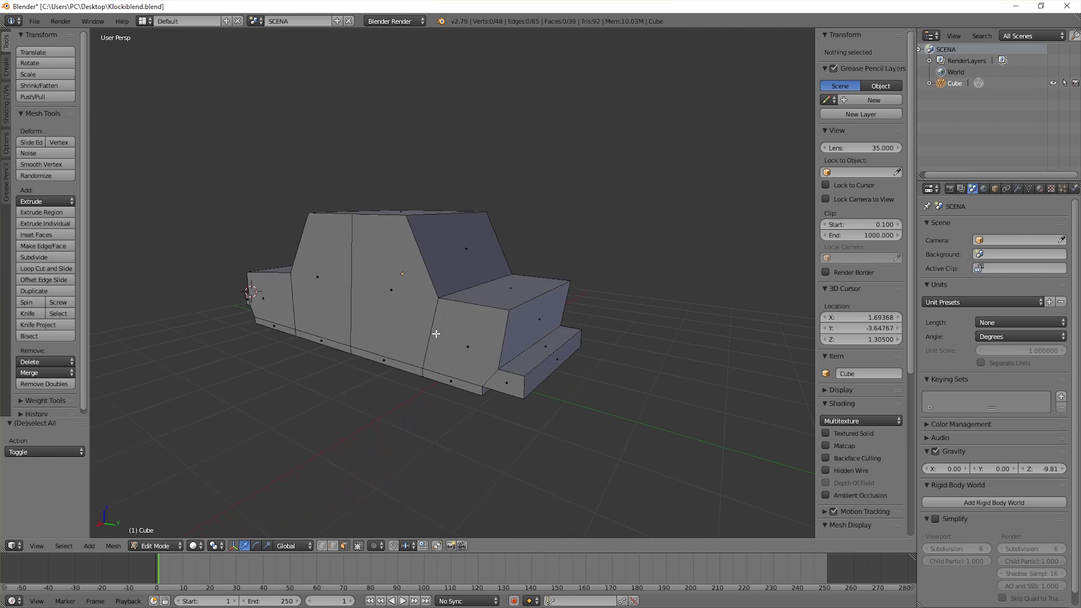
pyautogui.rightClick(559, 357)
pyautogui.moveTo(588, 365); pyautogui.dragTo(575, 367)
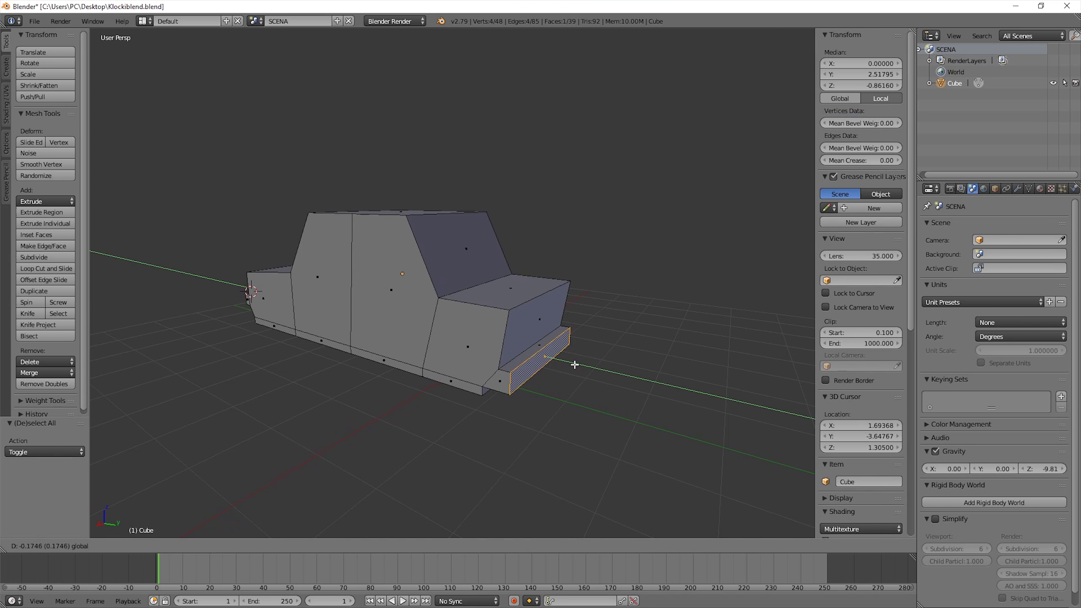
pyautogui.press('a')
pyautogui.moveTo(557, 374)
pyautogui.mouseDown(button='middle')
pyautogui.moveTo(551, 394)
pyautogui.moveTo(616, 396)
pyautogui.moveTo(647, 299)
pyautogui.moveTo(713, 297)
pyautogui.mouseUp(button='middle')
pyautogui.moveTo(578, 243); pyautogui.dragTo(513, 250, button='middle')
# Step: Inset the front windshield face by 0.1, redoing an initial zero inset
pyautogui.rightClick(512, 249)
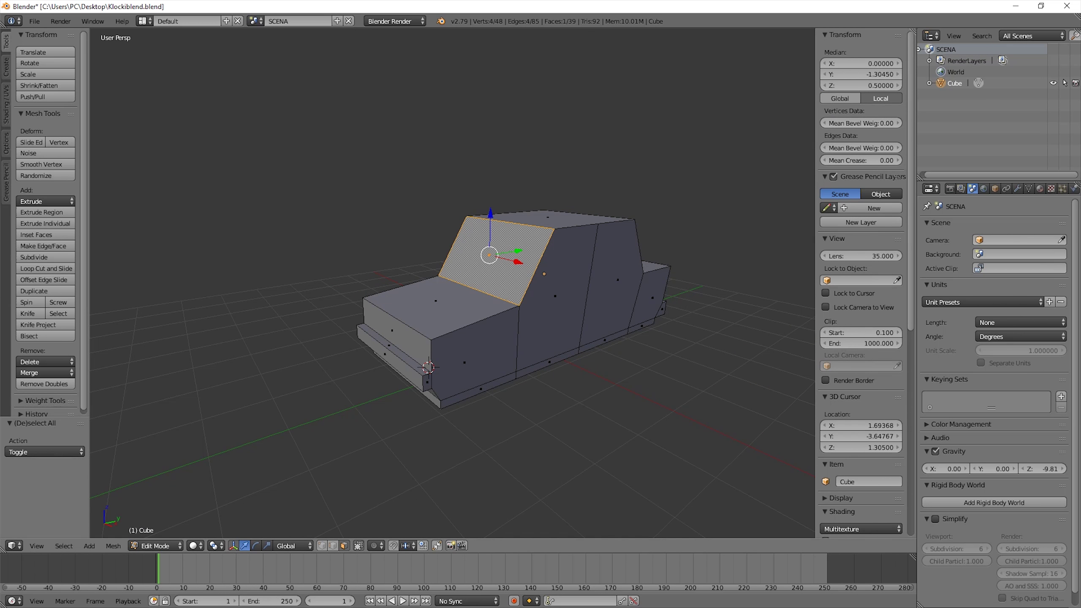
pyautogui.click(63, 233)
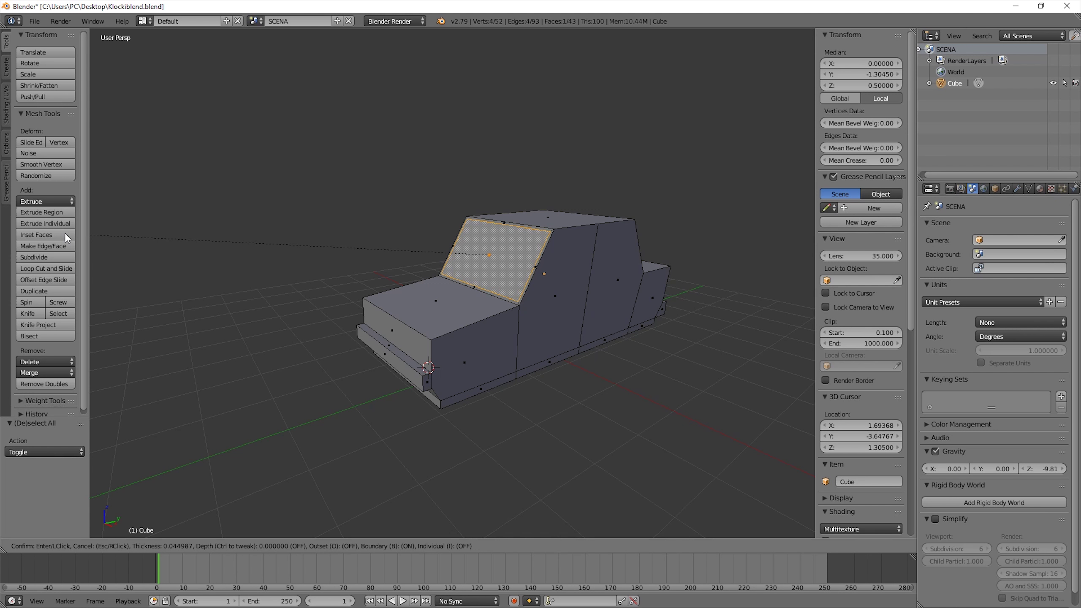
pyautogui.write('0')
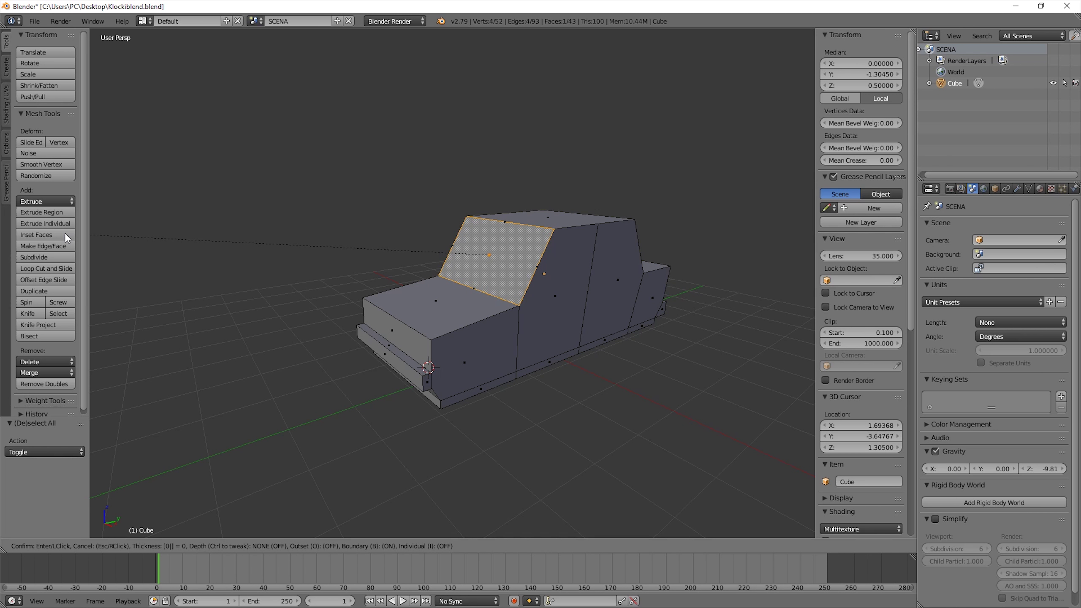
pyautogui.press('Return')
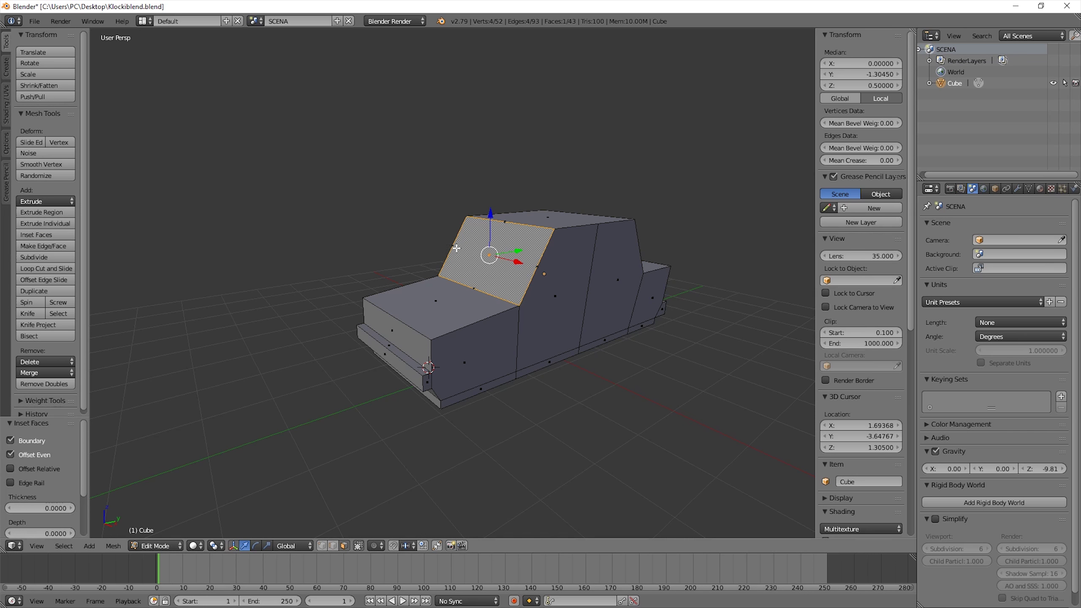
pyautogui.click(47, 235)
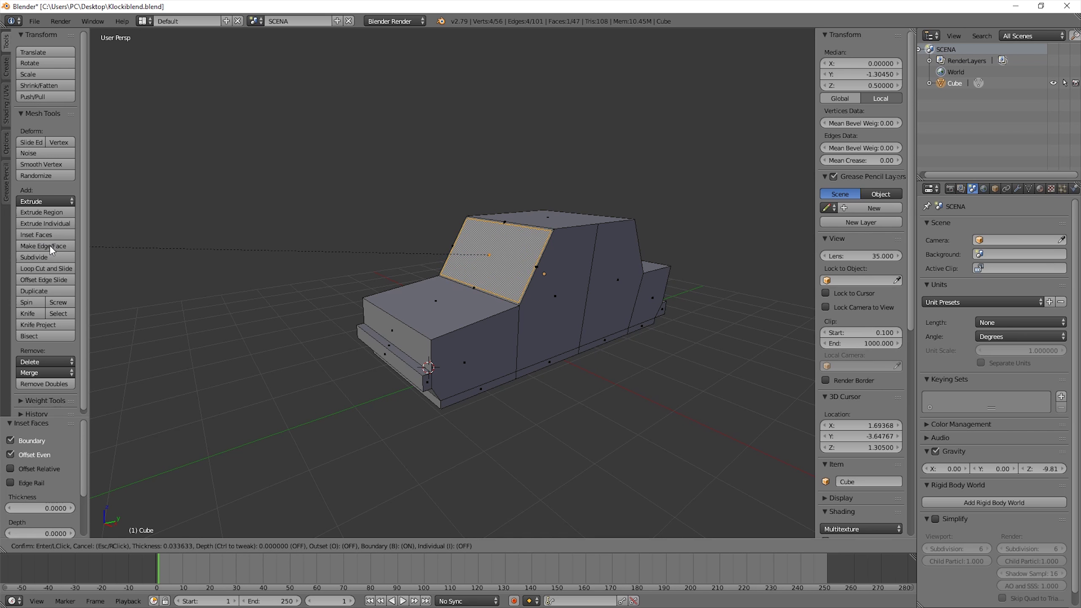
pyautogui.write('0.')
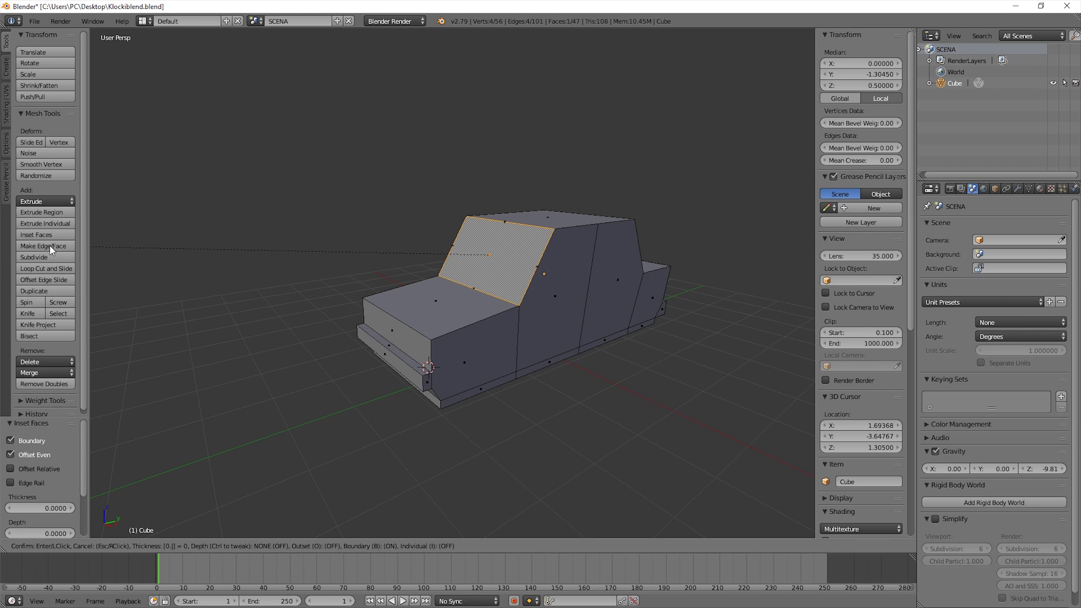
pyautogui.write('1')
pyautogui.press('Return')
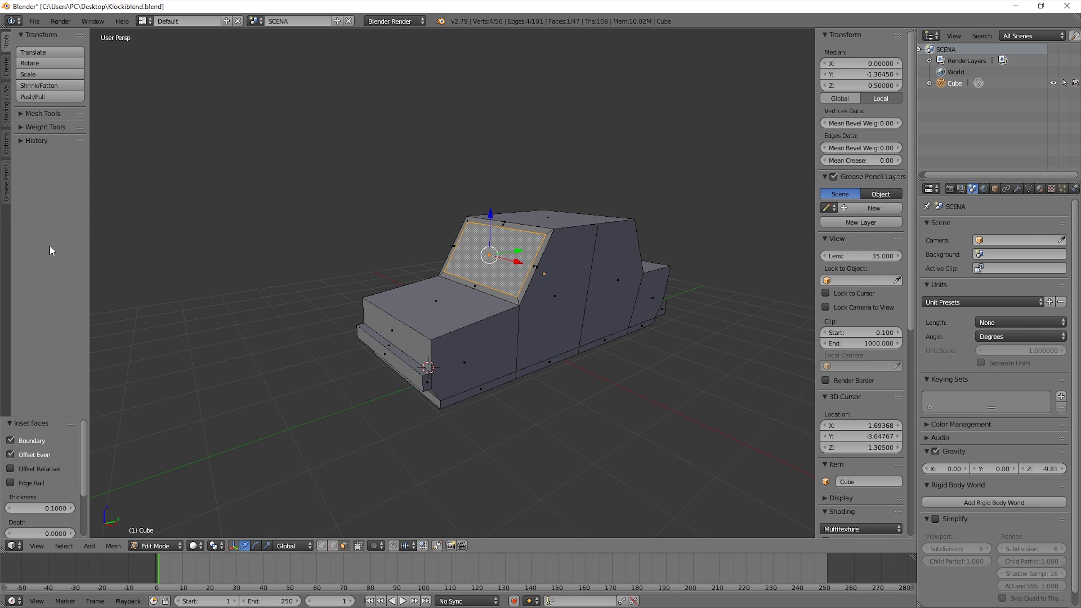
pyautogui.press('a')
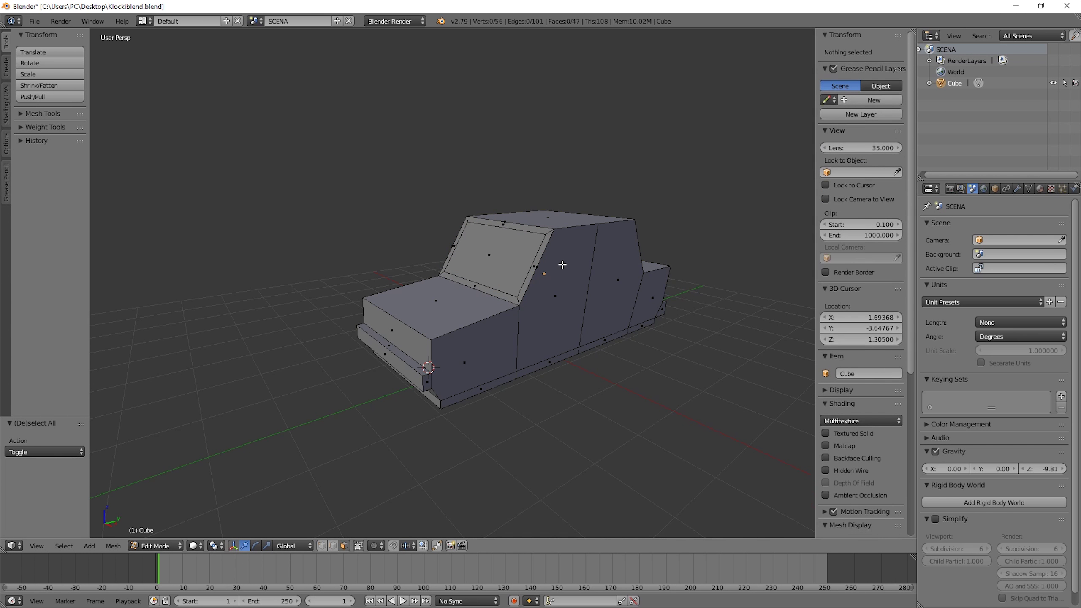
# Step: Inset the rear window face by 0.1 as well
pyautogui.moveTo(566, 237)
pyautogui.mouseDown(button='middle')
pyautogui.moveTo(553, 258)
pyautogui.moveTo(458, 273)
pyautogui.mouseUp(button='middle')
pyautogui.rightClick(458, 273)
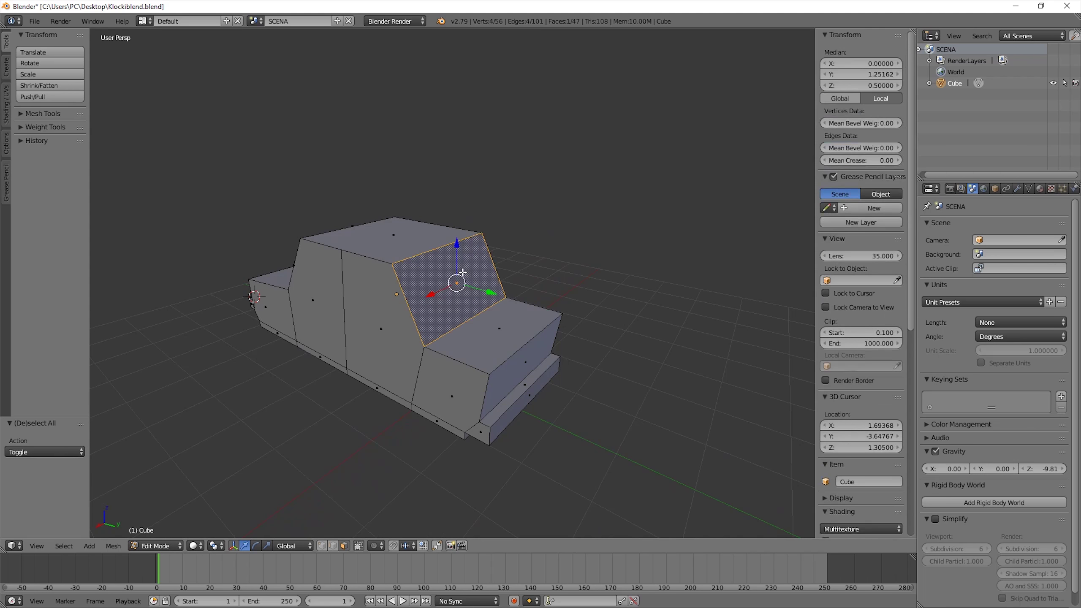
pyautogui.click(41, 115)
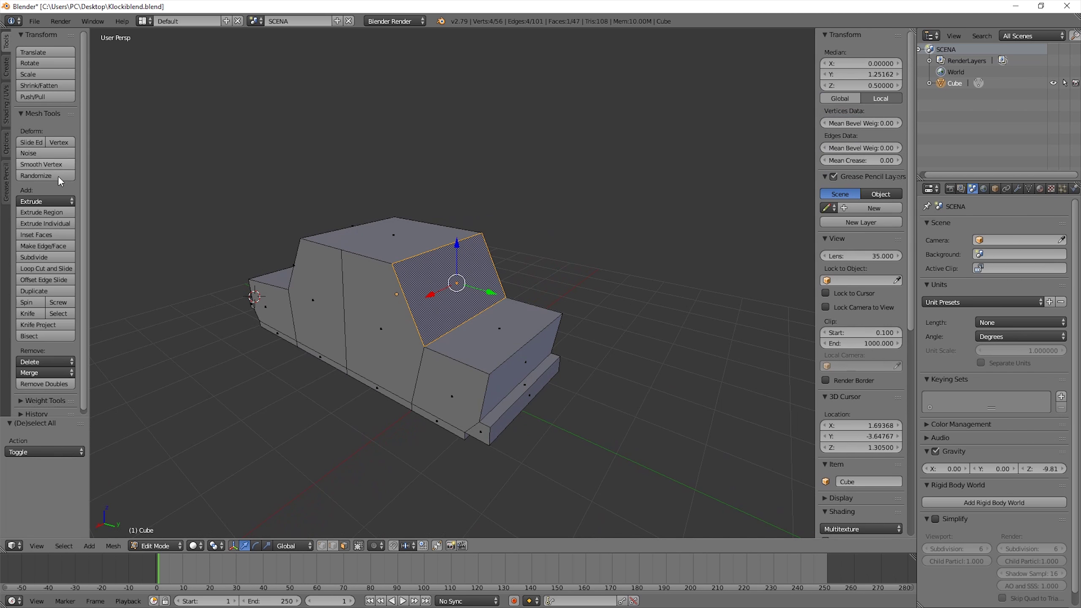
pyautogui.click(53, 234)
pyautogui.write('0.1')
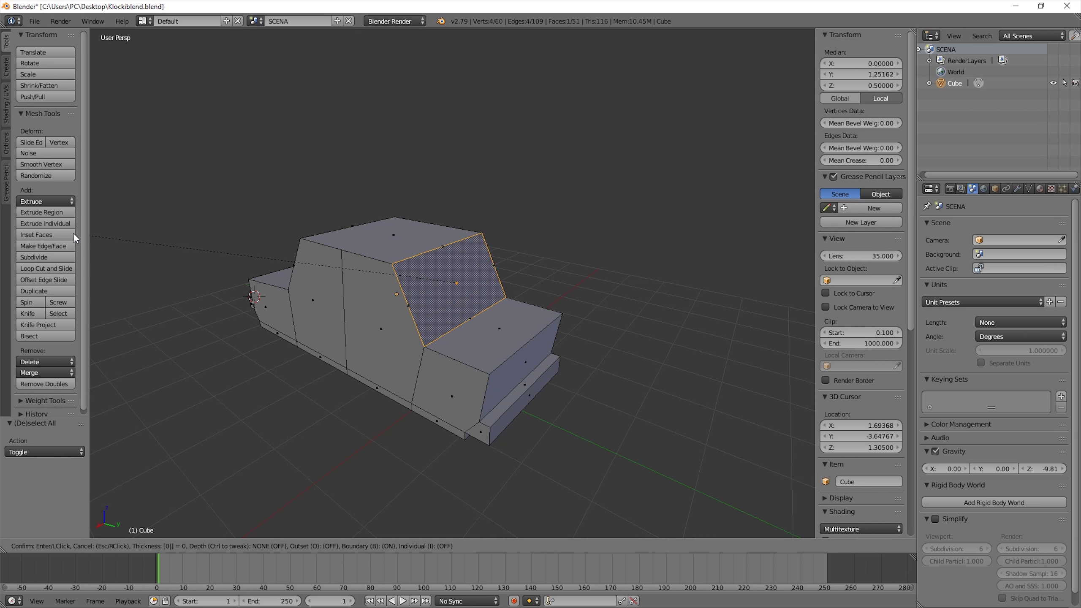
pyautogui.press('Return')
pyautogui.press('a')
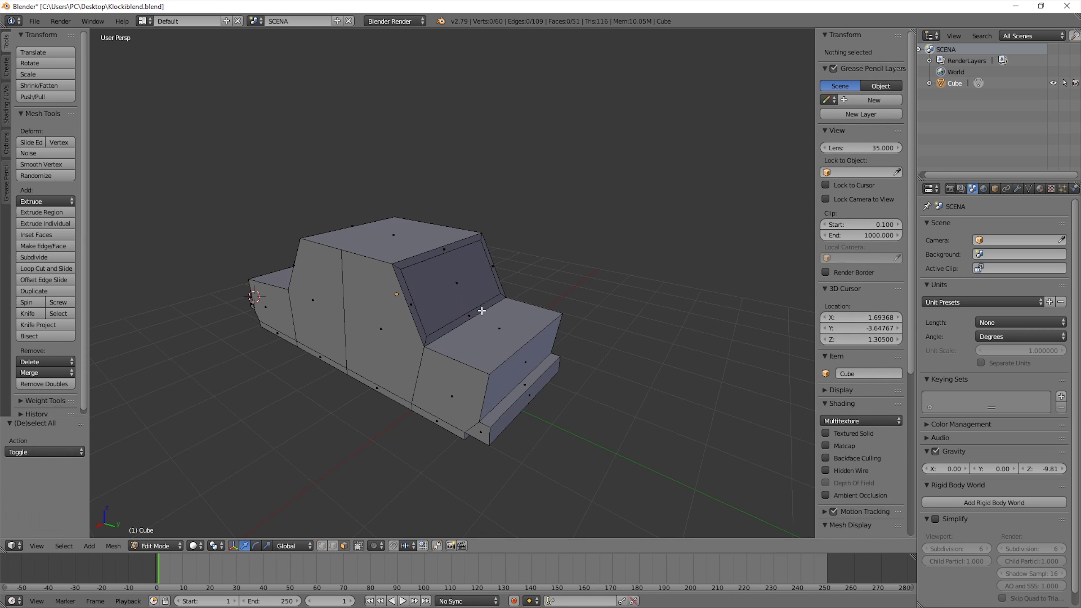
pyautogui.moveTo(483, 309)
pyautogui.mouseDown(button='middle')
pyautogui.moveTo(405, 295)
pyautogui.moveTo(581, 305)
pyautogui.mouseUp(button='middle')
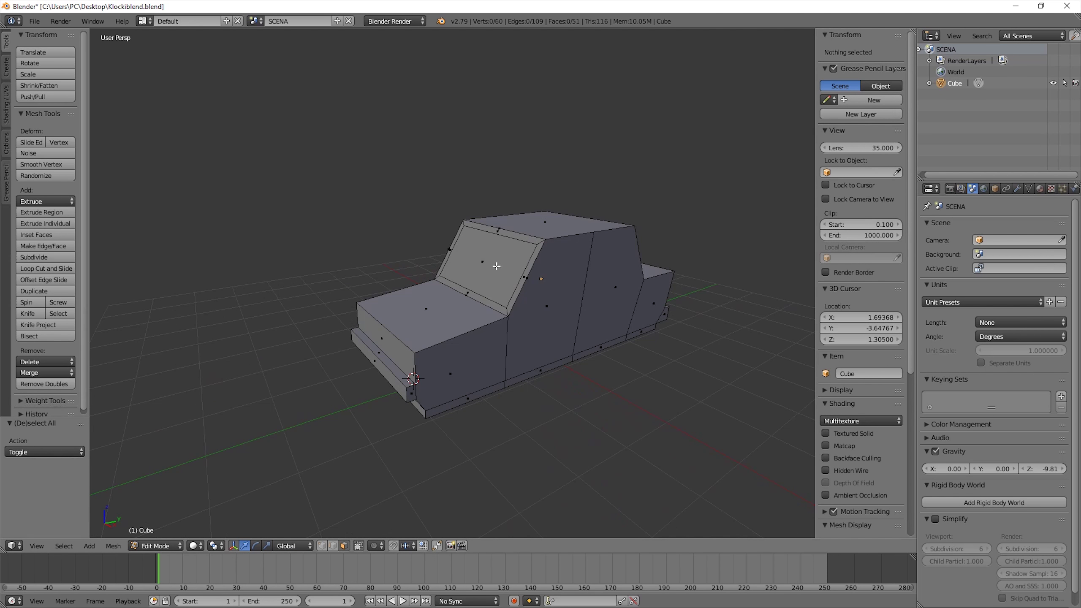
# Step: Extrude the first inset windshield panel inward to sink it into the body
pyautogui.rightClick(524, 269)
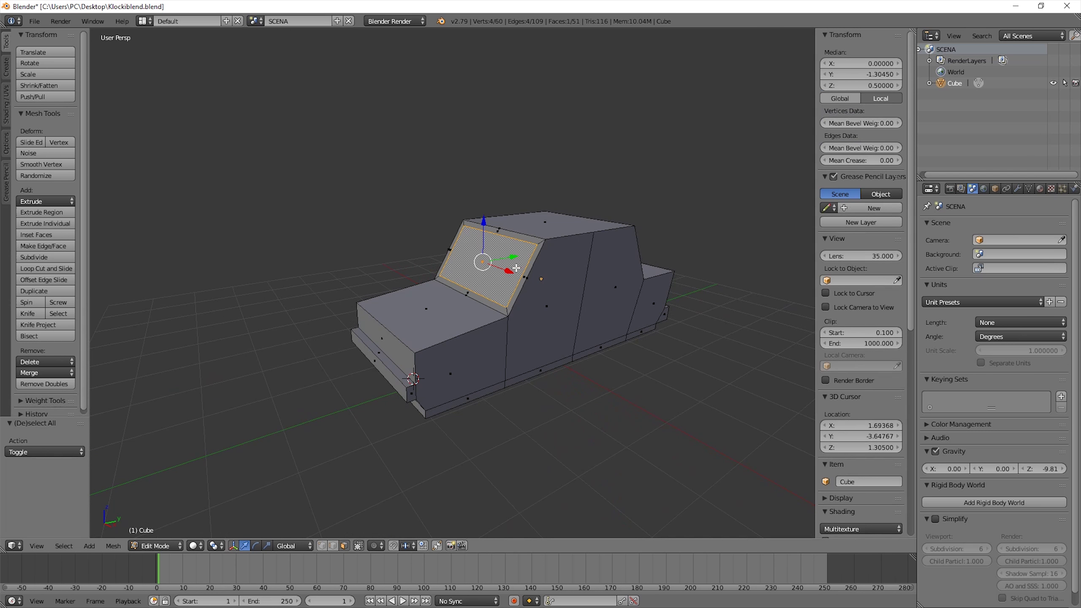
pyautogui.scroll(2, 517, 268)
pyautogui.press('g')
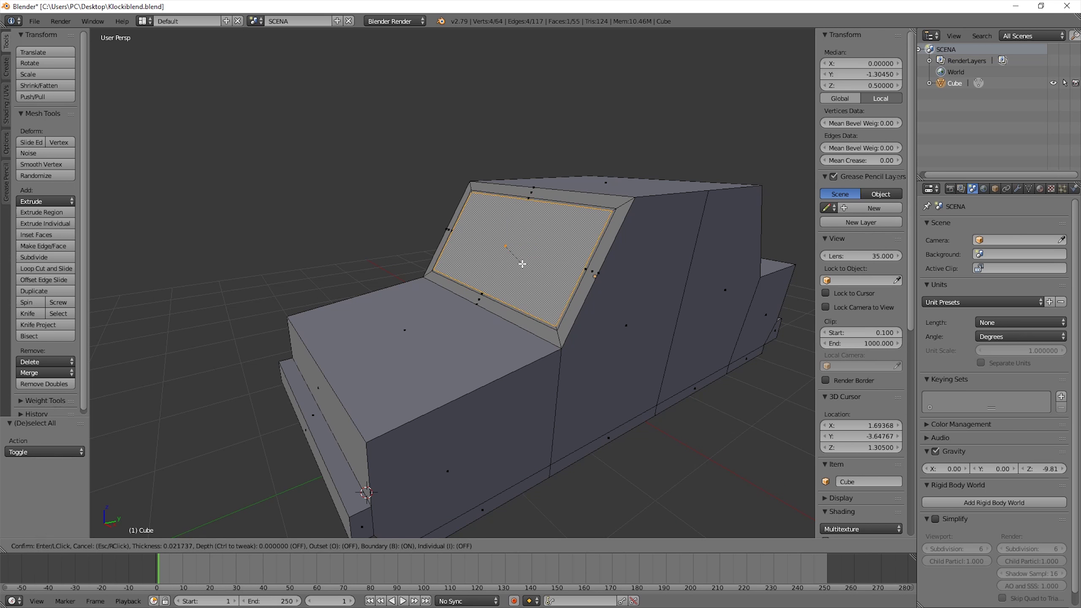
pyautogui.press('Escape')
pyautogui.press('e')
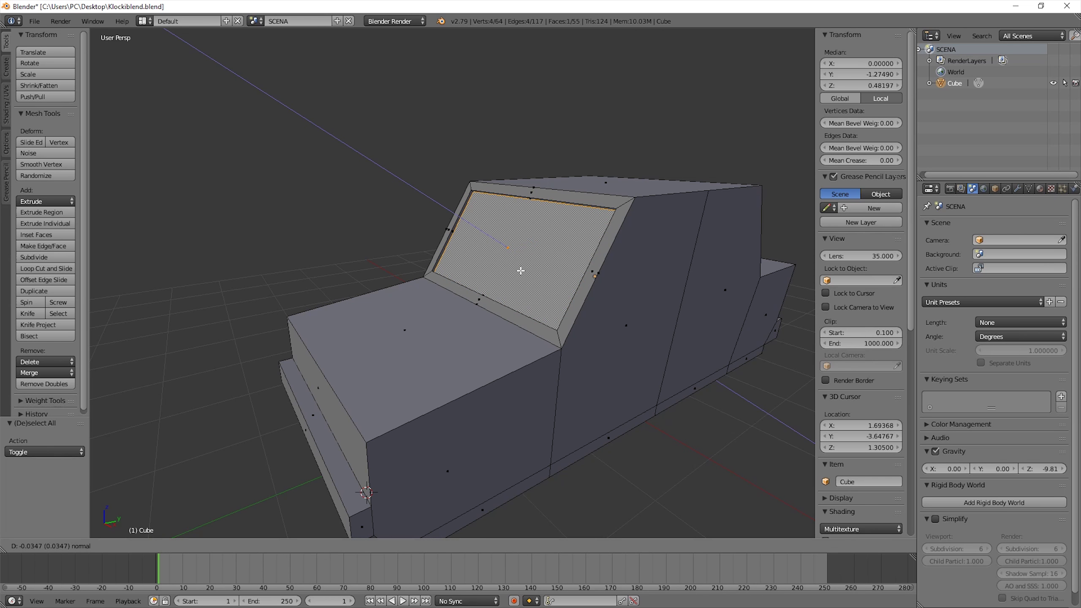
pyautogui.click(521, 271)
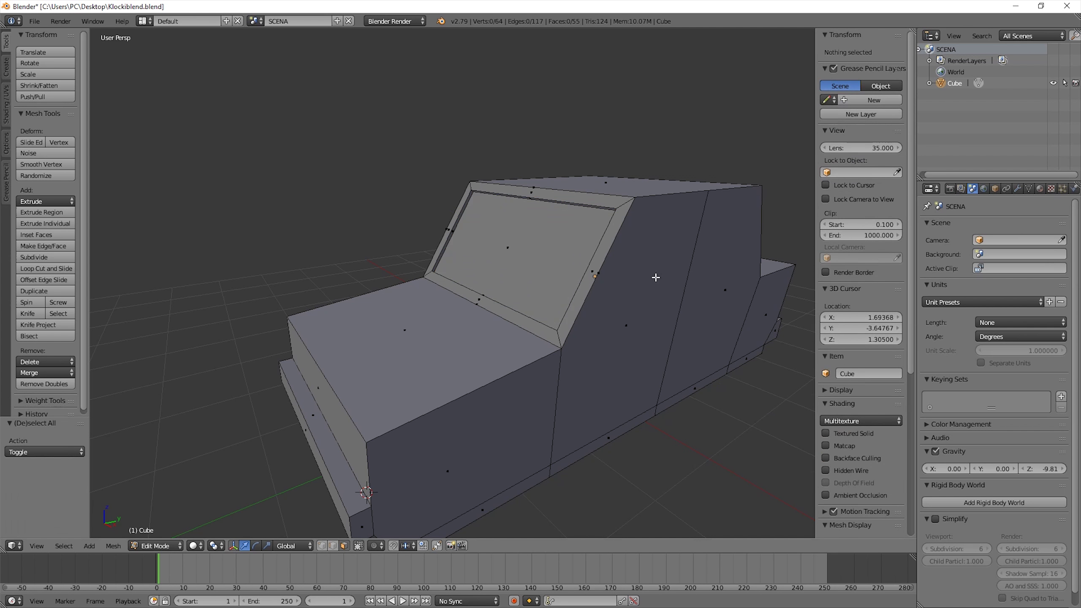
# Step: Sink the opposite window panel inward the same way, checking the recess in wireframe
pyautogui.moveTo(652, 278)
pyautogui.mouseDown(button='middle')
pyautogui.moveTo(545, 283)
pyautogui.moveTo(457, 269)
pyautogui.mouseUp(button='middle')
pyautogui.rightClick(457, 269)
pyautogui.press('e')
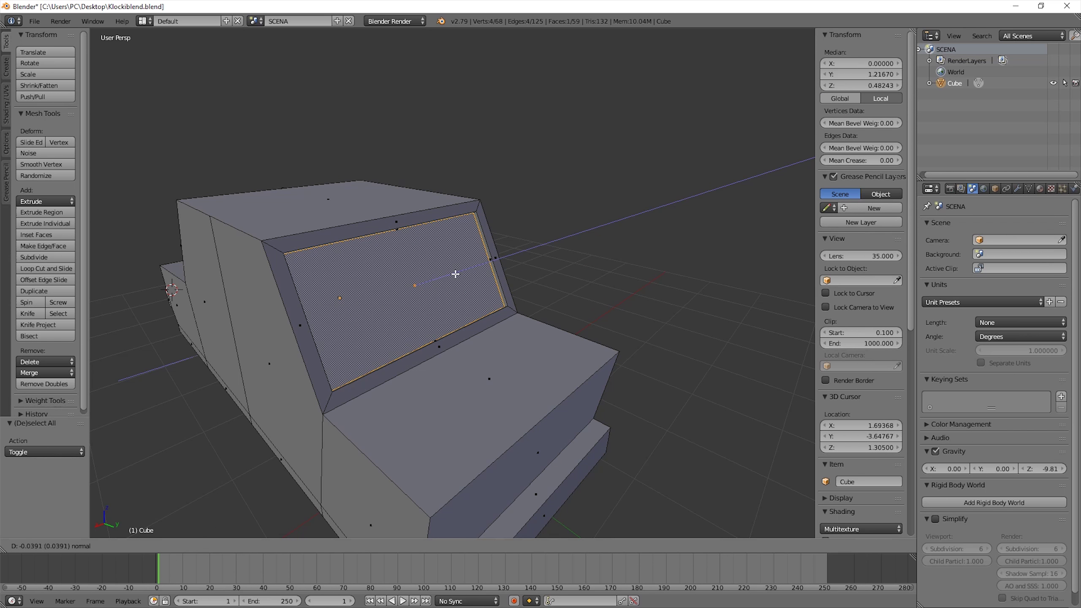
pyautogui.click(455, 274)
pyautogui.press('z')
pyautogui.press('z')
pyautogui.press('a')
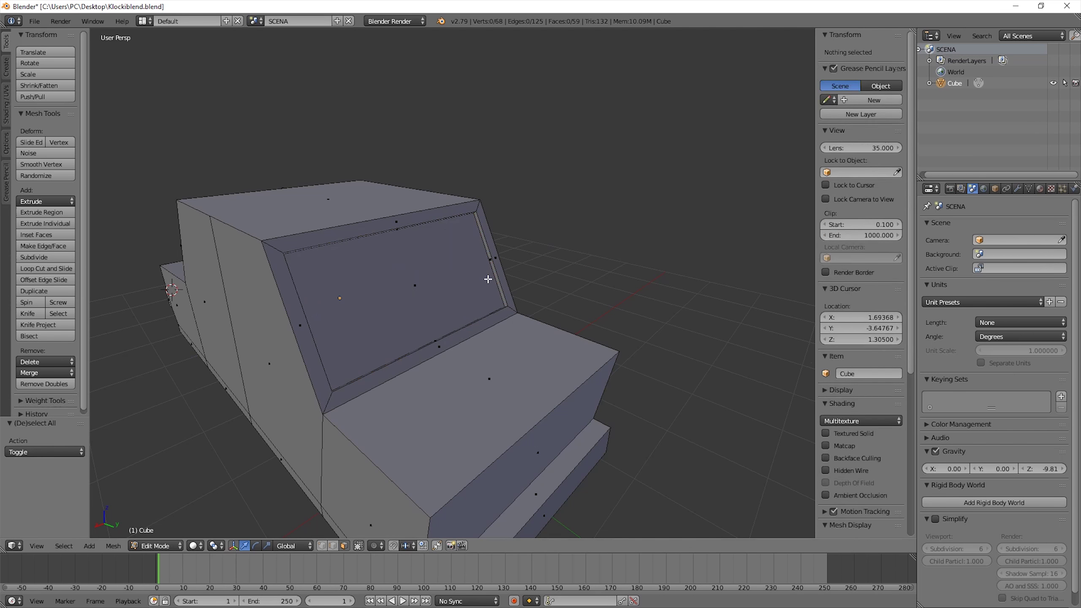
# Step: Select the bonnet's front top edge alone in edge mode and bring up the Specials menu
pyautogui.moveTo(487, 281)
pyautogui.mouseDown(button='middle')
pyautogui.moveTo(514, 267)
pyautogui.moveTo(469, 256)
pyautogui.moveTo(590, 269)
pyautogui.moveTo(616, 251)
pyautogui.moveTo(554, 272)
pyautogui.moveTo(500, 278)
pyautogui.moveTo(481, 267)
pyautogui.mouseUp(button='middle')
pyautogui.scroll(5, 534, 275)
pyautogui.rightClick(477, 325)
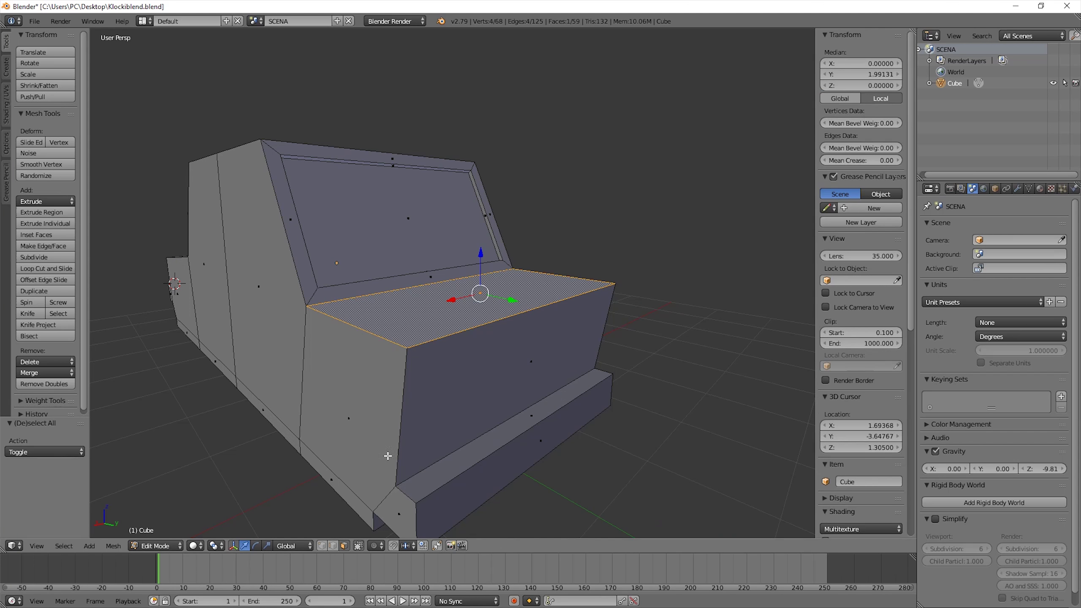
pyautogui.click(332, 546)
pyautogui.rightClick(468, 330)
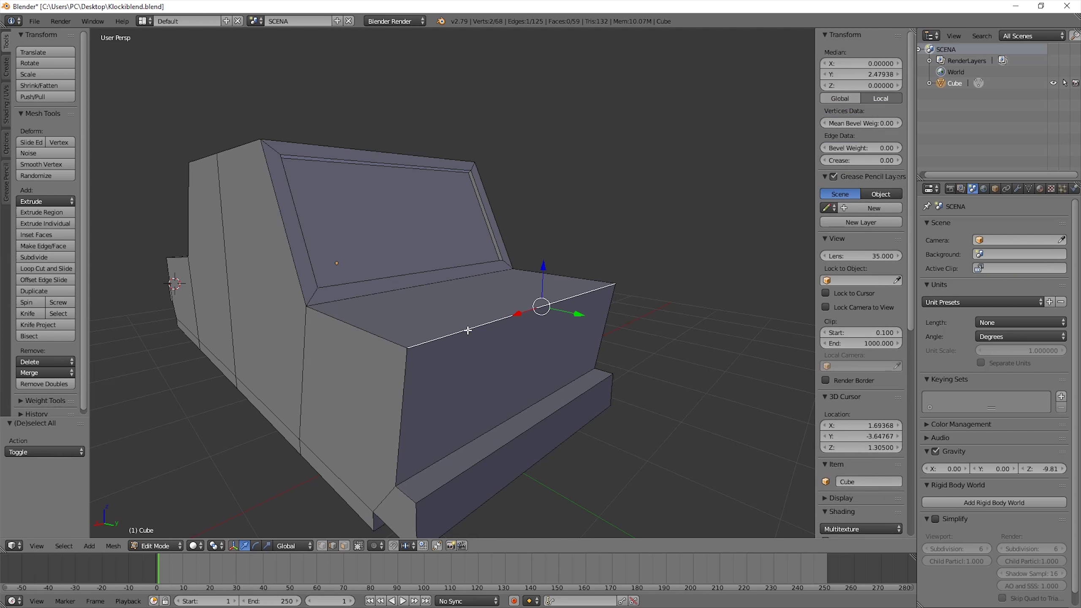
pyautogui.press('w')
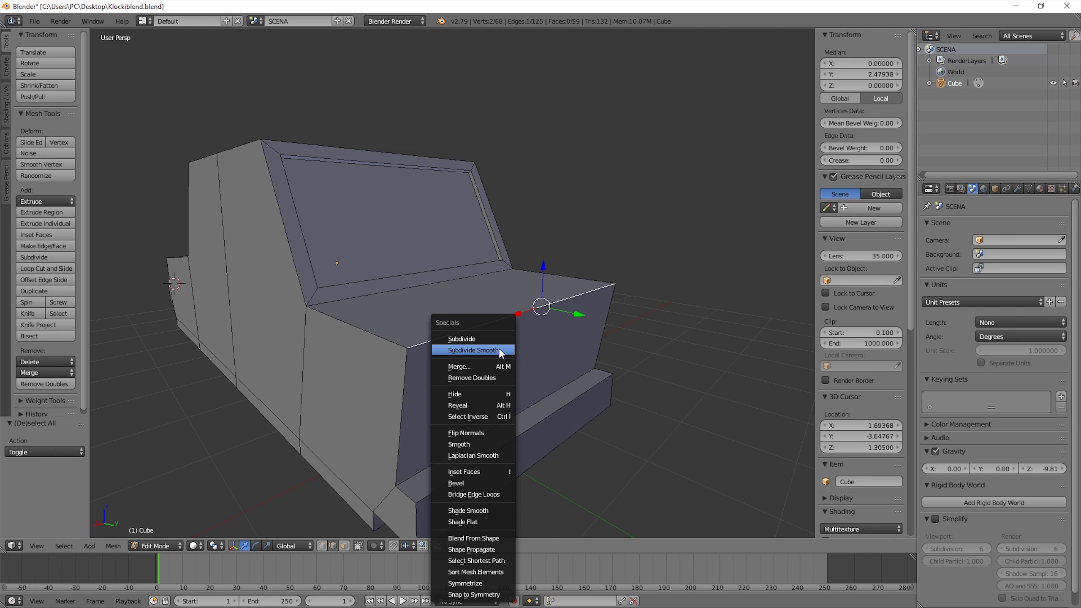
# Step: Bevel the bonnet's front top edge with 5 segments
pyautogui.click(498, 484)
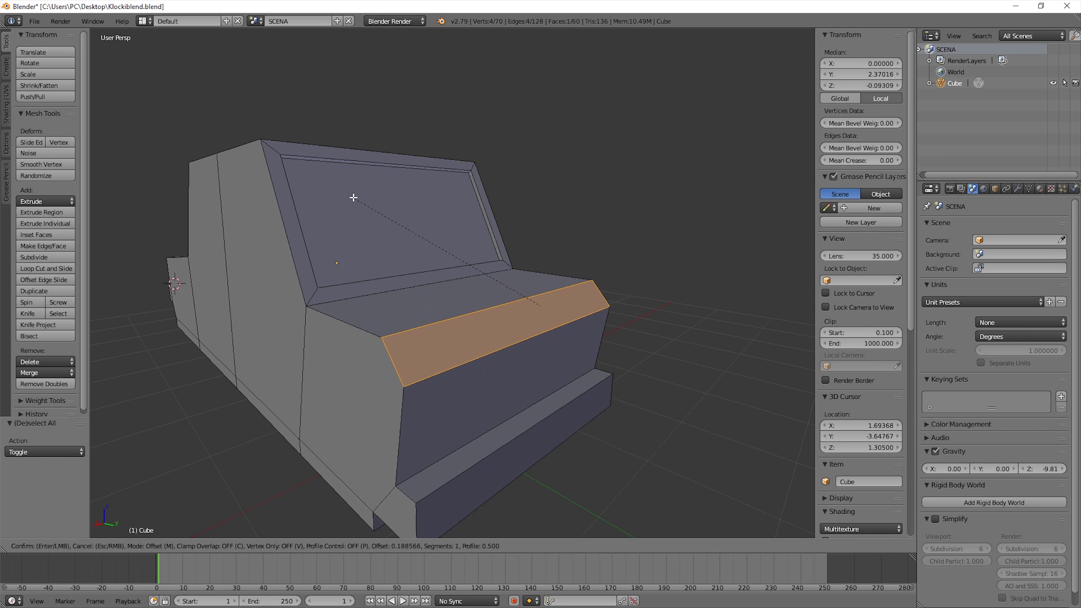
pyautogui.scroll(1, 347, 198)
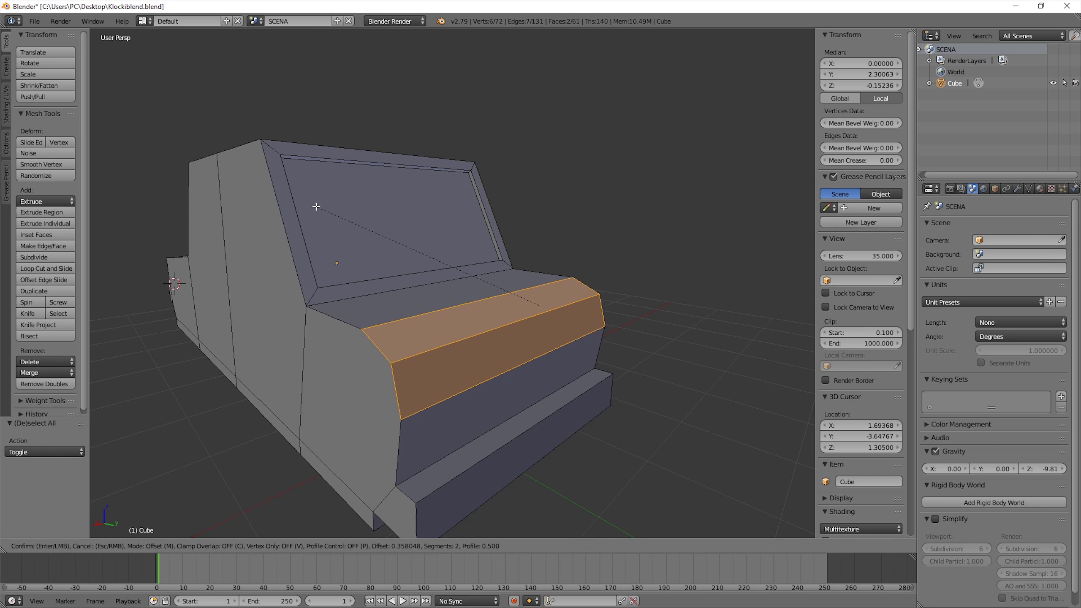
pyautogui.scroll(2, 317, 207)
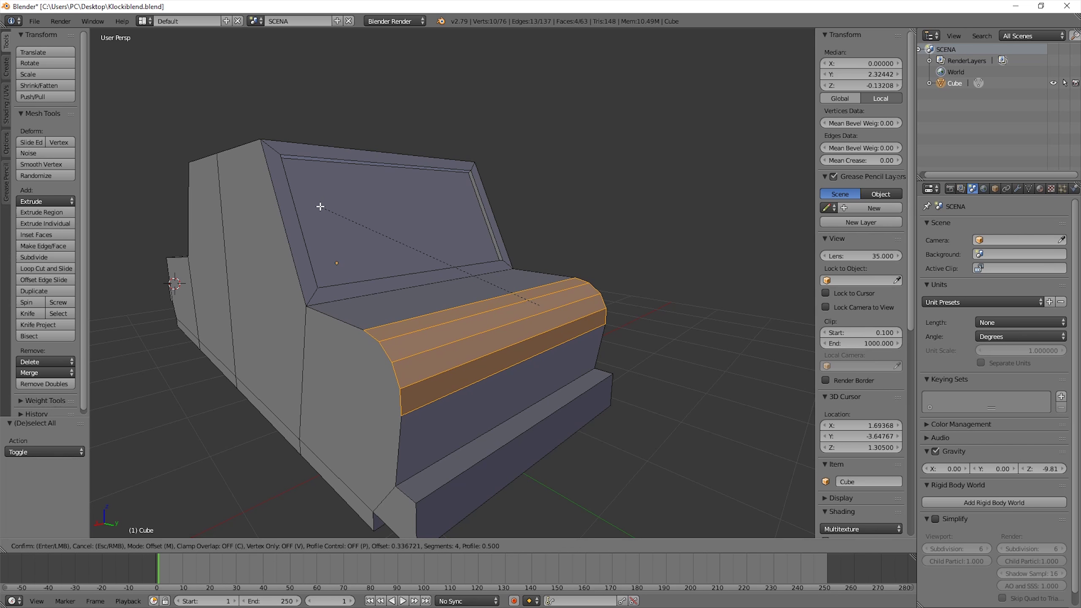
pyautogui.scroll(1, 362, 204)
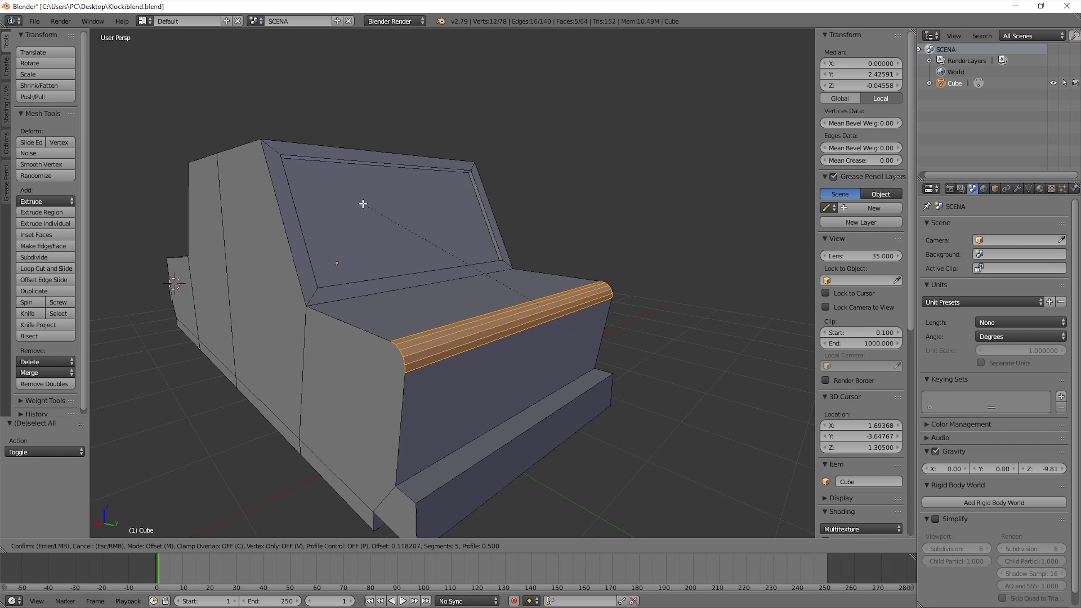
pyautogui.click(363, 204)
# Step: Set the bevel to Depth type with amount 0.098 and profile 0.470
pyautogui.scroll(-3, 85, 494)
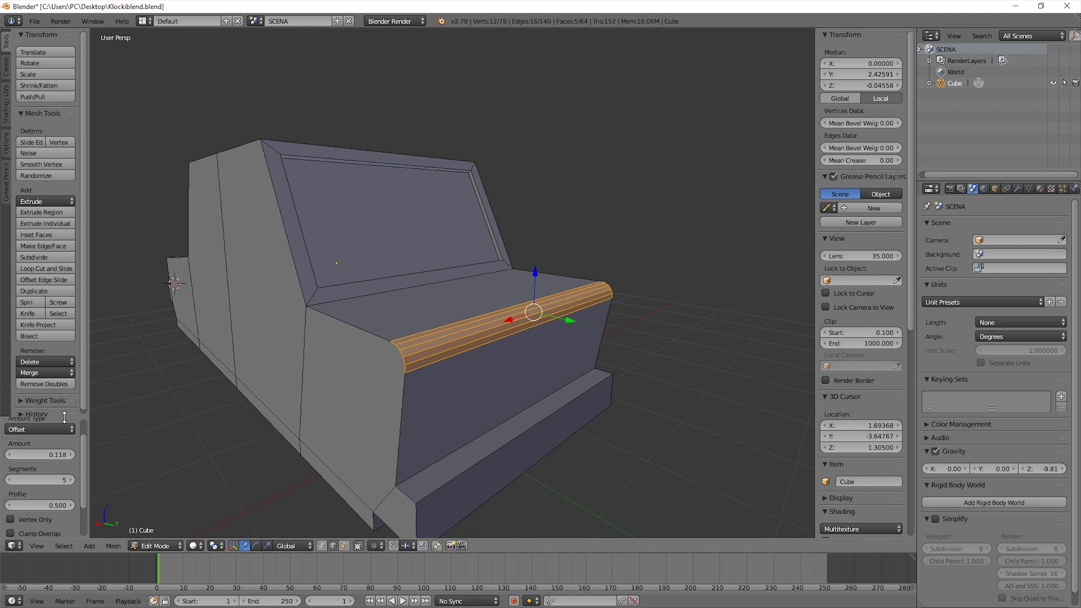
pyautogui.moveTo(64, 417); pyautogui.dragTo(64, 341)
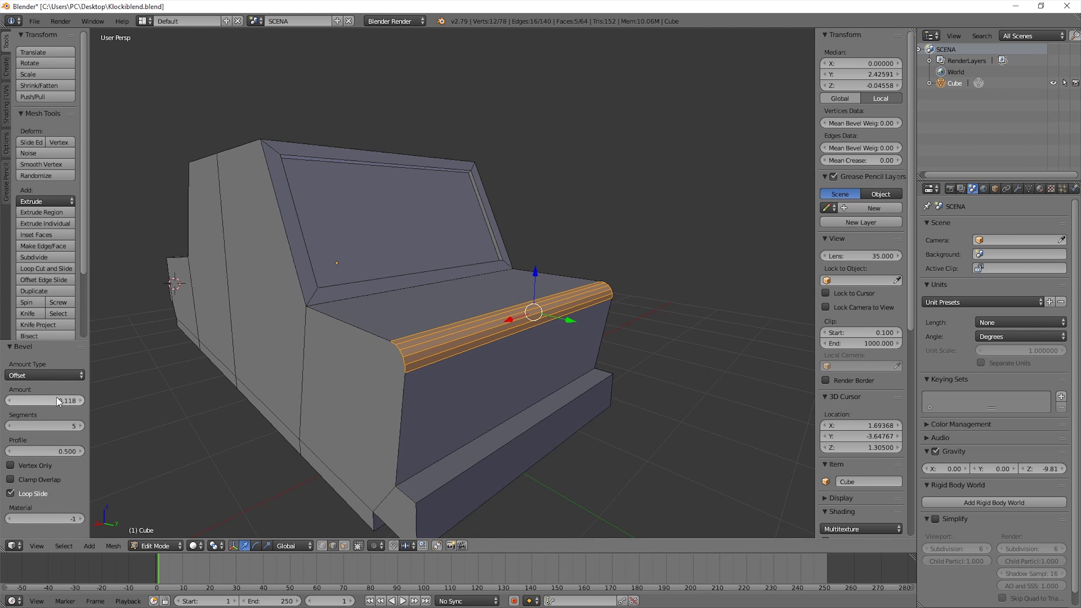
pyautogui.click(65, 371)
pyautogui.click(57, 340)
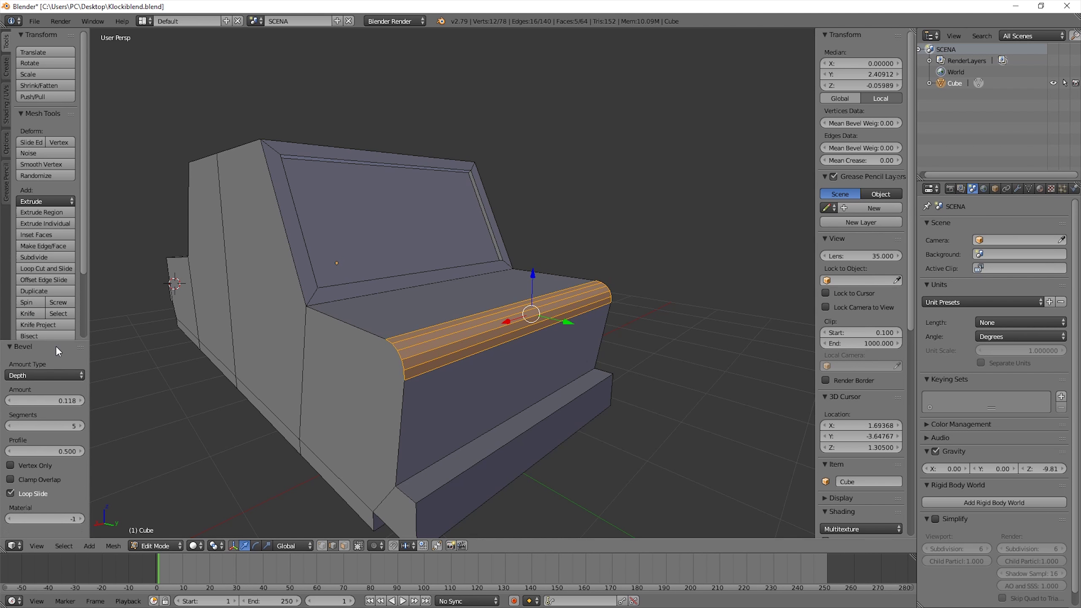
pyautogui.moveTo(72, 400); pyautogui.dragTo(66, 401)
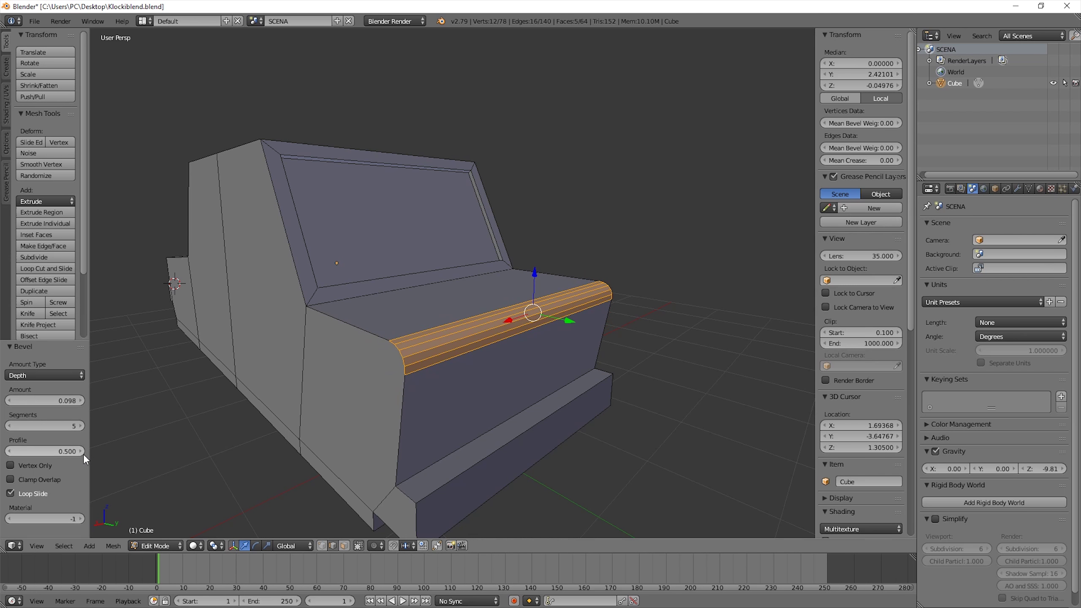
pyautogui.moveTo(78, 452)
pyautogui.mouseDown()
pyautogui.moveTo(103, 452)
pyautogui.moveTo(70, 452)
pyautogui.mouseUp()
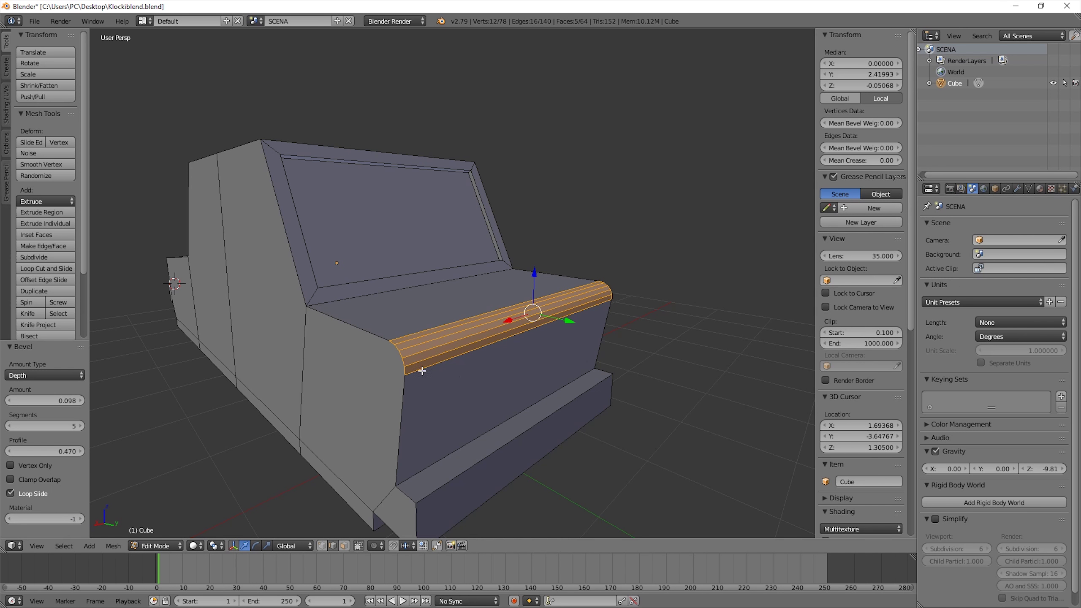
# Step: Orbit to the car's other end and select its matching top edge
pyautogui.press('a')
pyautogui.moveTo(449, 379)
pyautogui.mouseDown(button='middle')
pyautogui.moveTo(466, 375)
pyautogui.moveTo(409, 364)
pyautogui.moveTo(325, 391)
pyautogui.moveTo(285, 369)
pyautogui.mouseUp(button='middle')
pyautogui.scroll(4, 400, 362)
pyautogui.moveTo(400, 362); pyautogui.dragTo(573, 388, button='middle')
pyautogui.rightClick(470, 371)
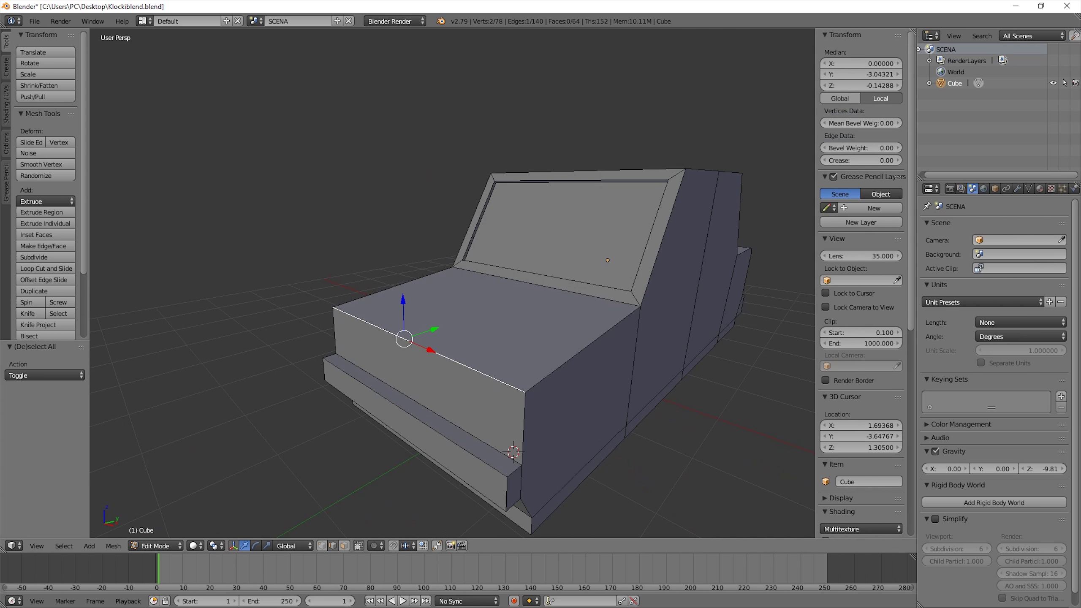
# Step: Bevel the opposite top edge with 5 segments and deselect it
pyautogui.hotkey('ctrl', 'e')
pyautogui.click(477, 331)
pyautogui.scroll(4, 505, 317)
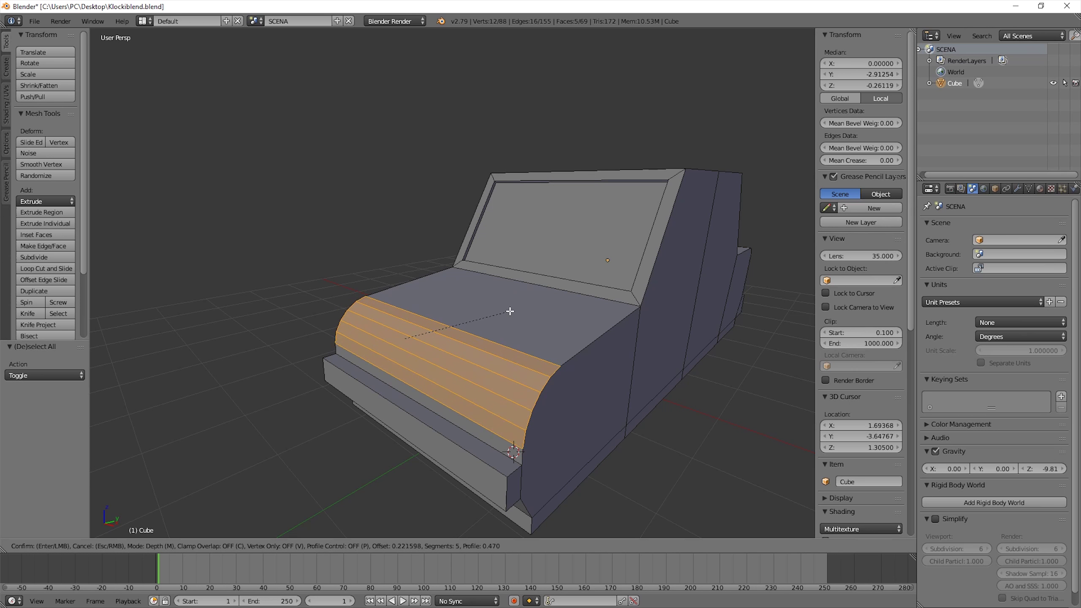
pyautogui.click(507, 311)
pyautogui.press('a')
# Step: Orbit to a side view to inspect both bevels, leaving nothing selected
pyautogui.moveTo(509, 310)
pyautogui.mouseDown(button='middle')
pyautogui.moveTo(534, 367)
pyautogui.moveTo(512, 357)
pyautogui.moveTo(441, 362)
pyautogui.moveTo(439, 373)
pyautogui.moveTo(531, 382)
pyautogui.moveTo(555, 367)
pyautogui.moveTo(434, 375)
pyautogui.moveTo(505, 356)
pyautogui.moveTo(613, 372)
pyautogui.moveTo(558, 366)
pyautogui.moveTo(526, 338)
pyautogui.mouseUp(button='middle')
pyautogui.scroll(-2, 508, 360)
pyautogui.scroll(-4, 504, 362)
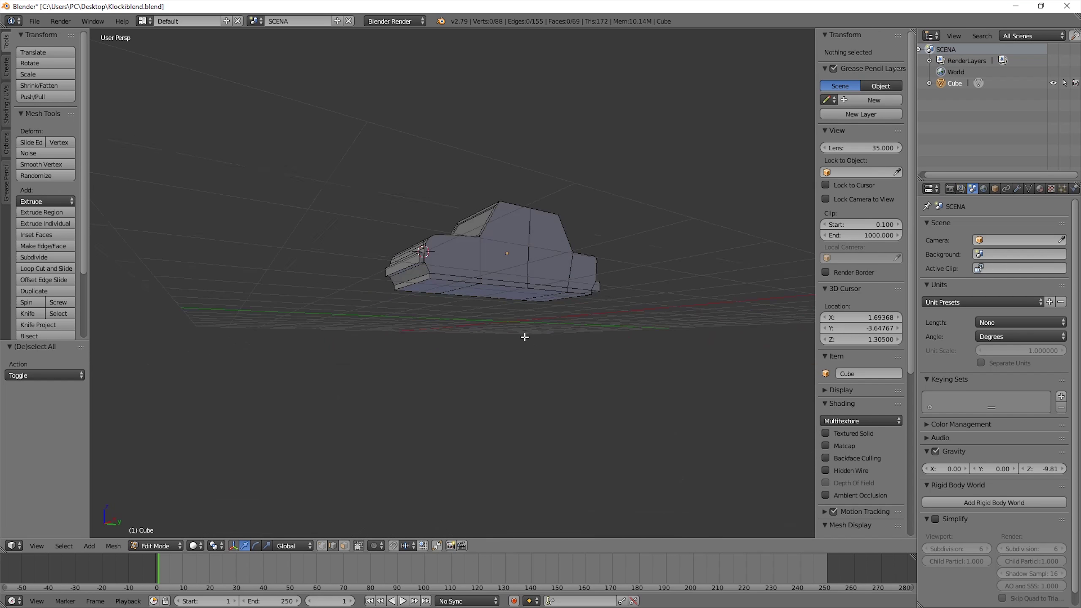
pyautogui.press('a')
pyautogui.moveTo(500, 261)
pyautogui.mouseDown(button='middle')
pyautogui.moveTo(507, 285)
pyautogui.moveTo(456, 330)
pyautogui.mouseUp(button='middle')
pyautogui.press('a')
pyautogui.scroll(5, 488, 309)
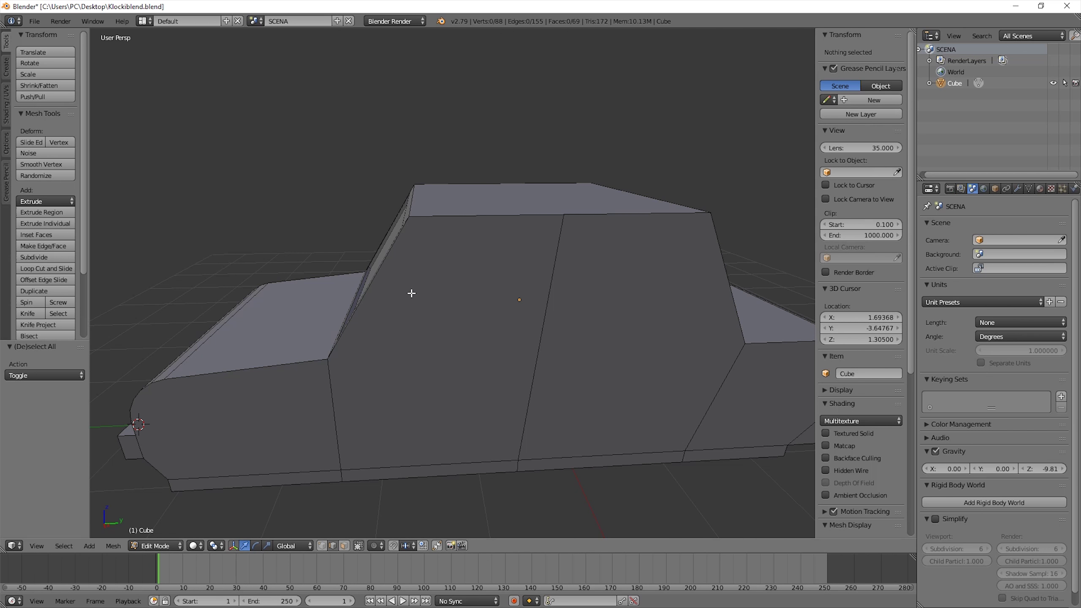
# Step: Select the front door face and start an inset, then cancel it
pyautogui.click(344, 545)
pyautogui.rightClick(477, 351)
pyautogui.moveTo(467, 354); pyautogui.dragTo(472, 360, button='middle')
pyautogui.press('i')
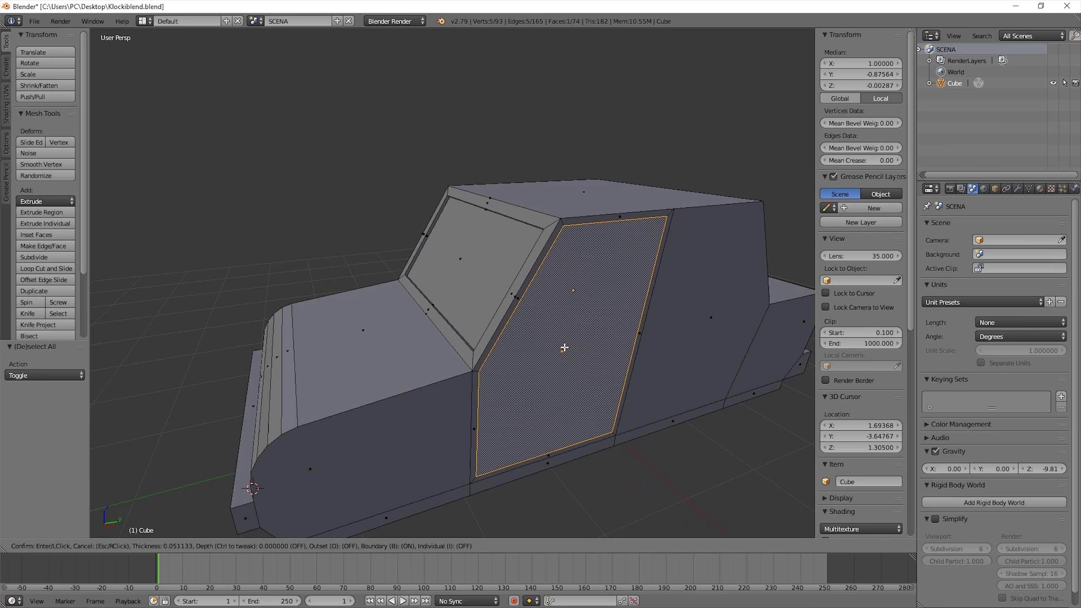
pyautogui.press('Escape')
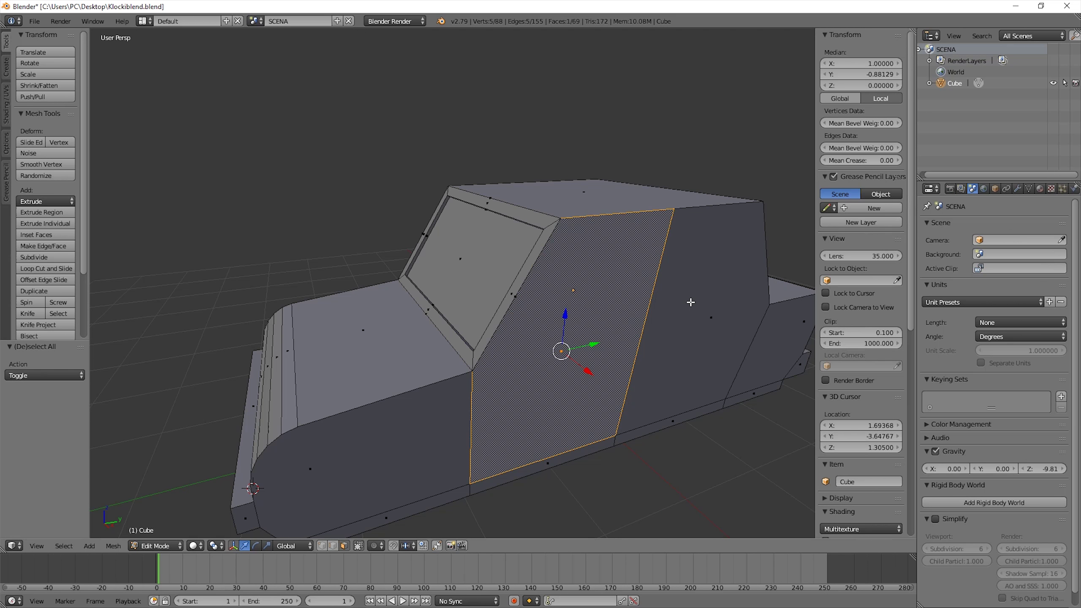
# Step: Inset the front and rear door faces on this side by 0.1
pyautogui.keyDown('shift'); pyautogui.rightClick(691, 302); pyautogui.keyUp('shift')
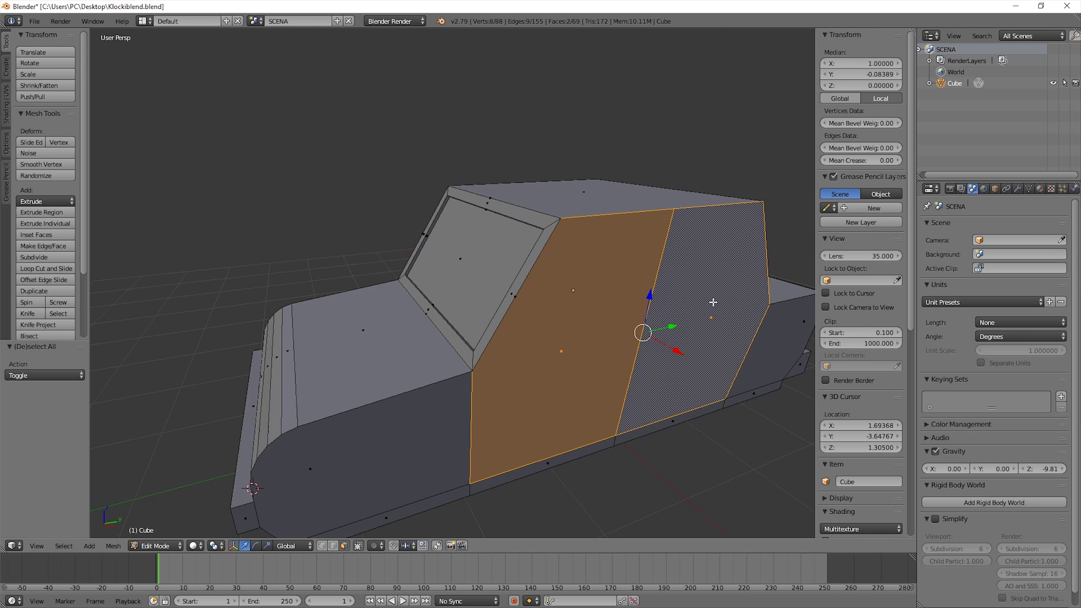
pyautogui.press('i')
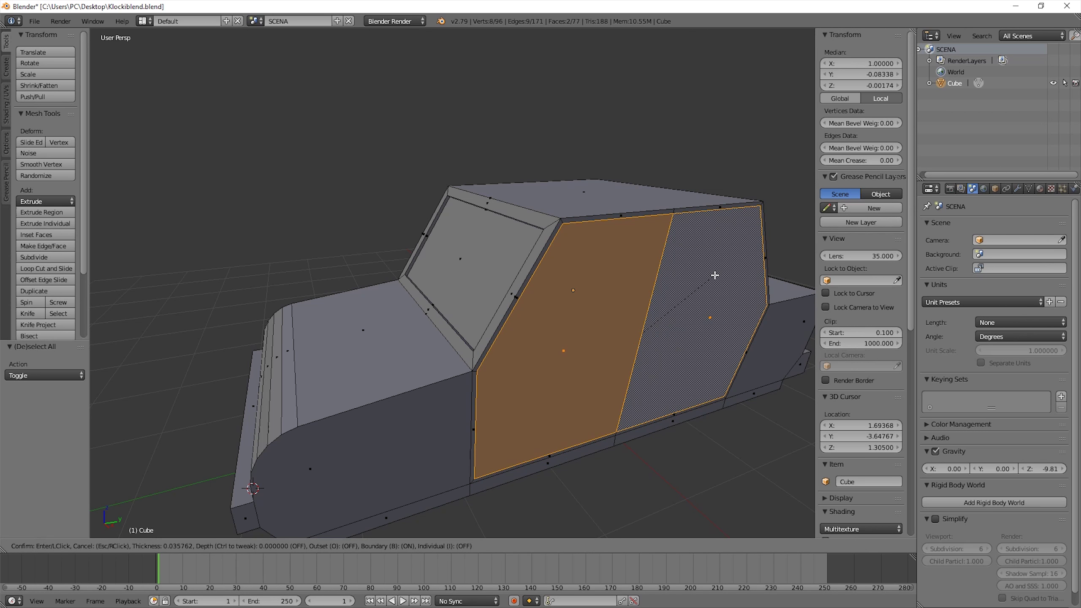
pyautogui.write('0')
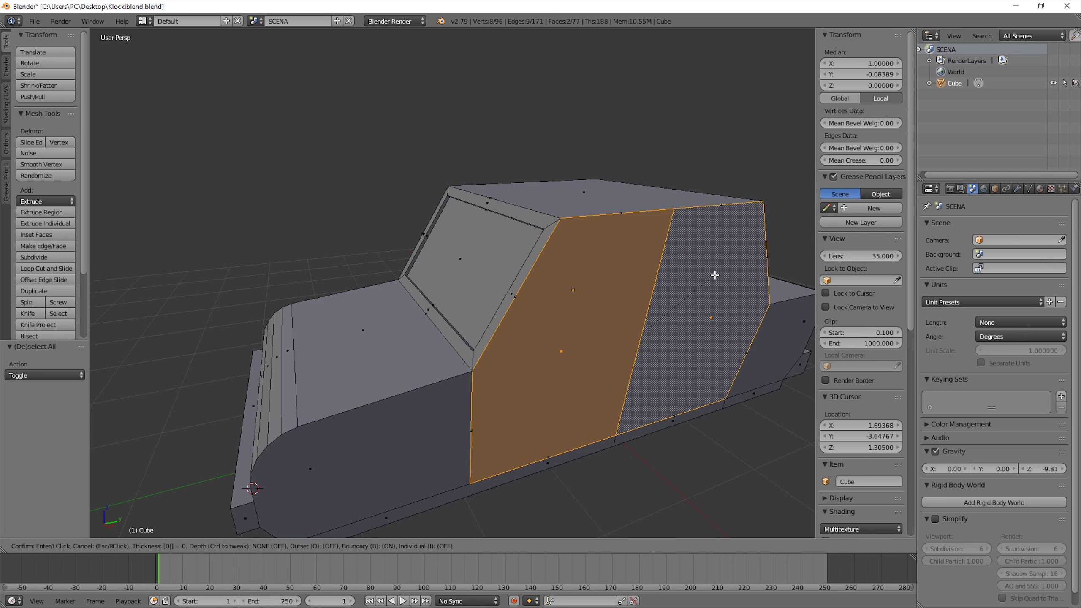
pyautogui.write('1')
pyautogui.press('BackSpace')
pyautogui.write('.1')
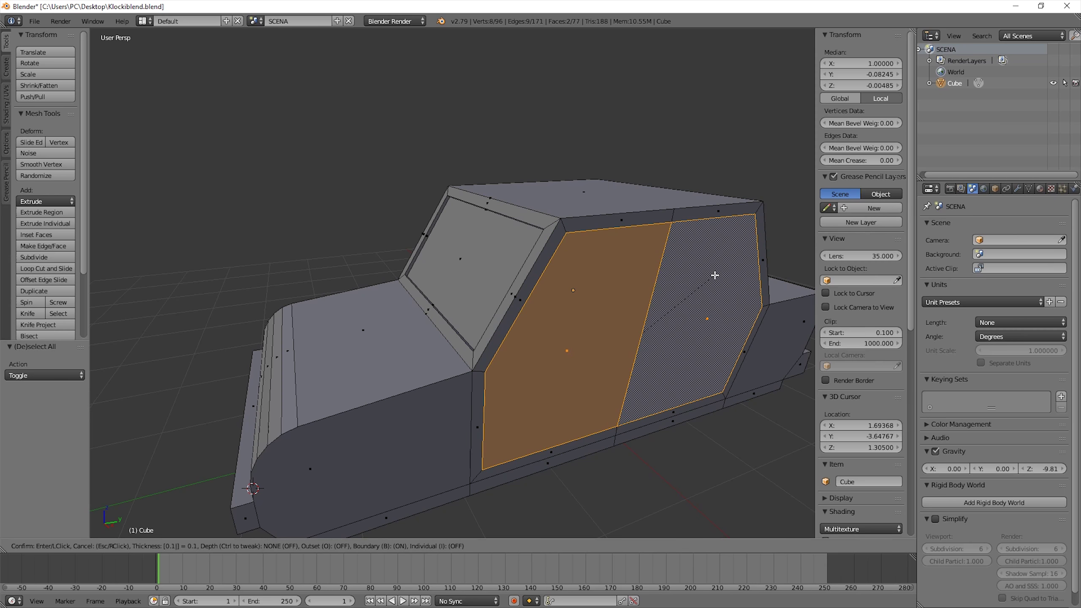
pyautogui.press('Return')
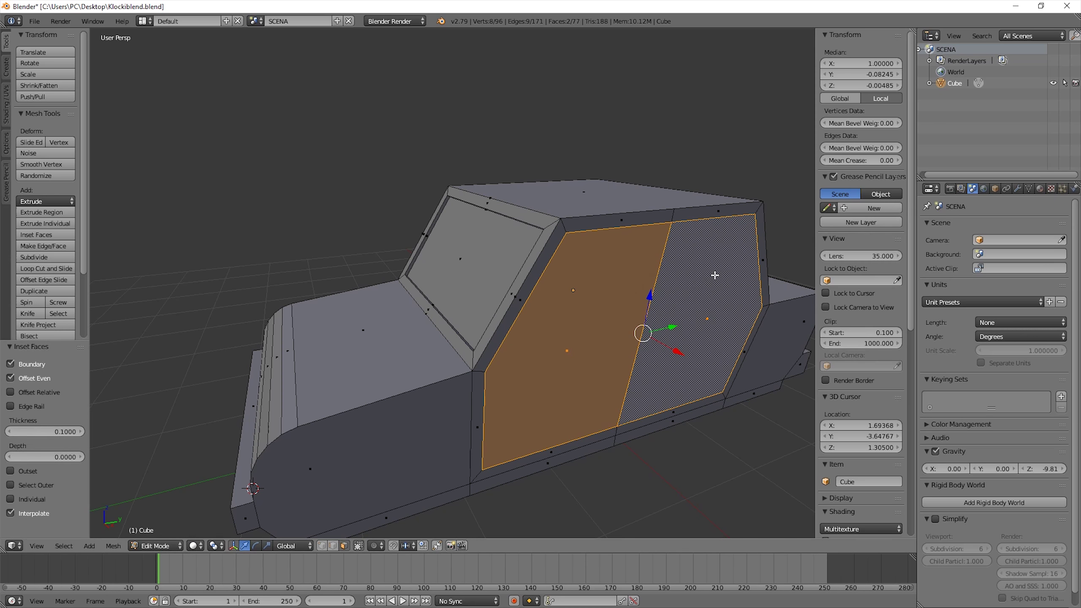
pyautogui.press('a')
# Step: Inset the two door faces on the car's other side by 0.1
pyautogui.moveTo(568, 338)
pyautogui.mouseDown(button='middle')
pyautogui.moveTo(519, 316)
pyautogui.moveTo(727, 331)
pyautogui.moveTo(533, 259)
pyautogui.mouseUp(button='middle')
pyautogui.scroll(-3, 596, 323)
pyautogui.rightClick(533, 260)
pyautogui.keyDown('shift'); pyautogui.rightClick(432, 246); pyautogui.keyUp('shift')
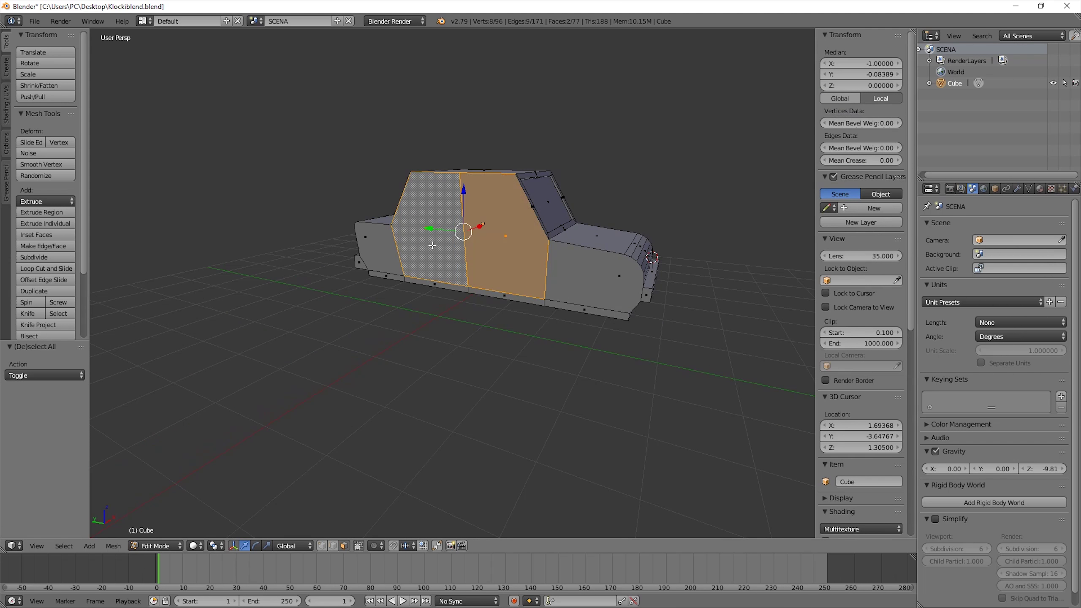
pyautogui.click(59, 236)
pyautogui.write('0.1')
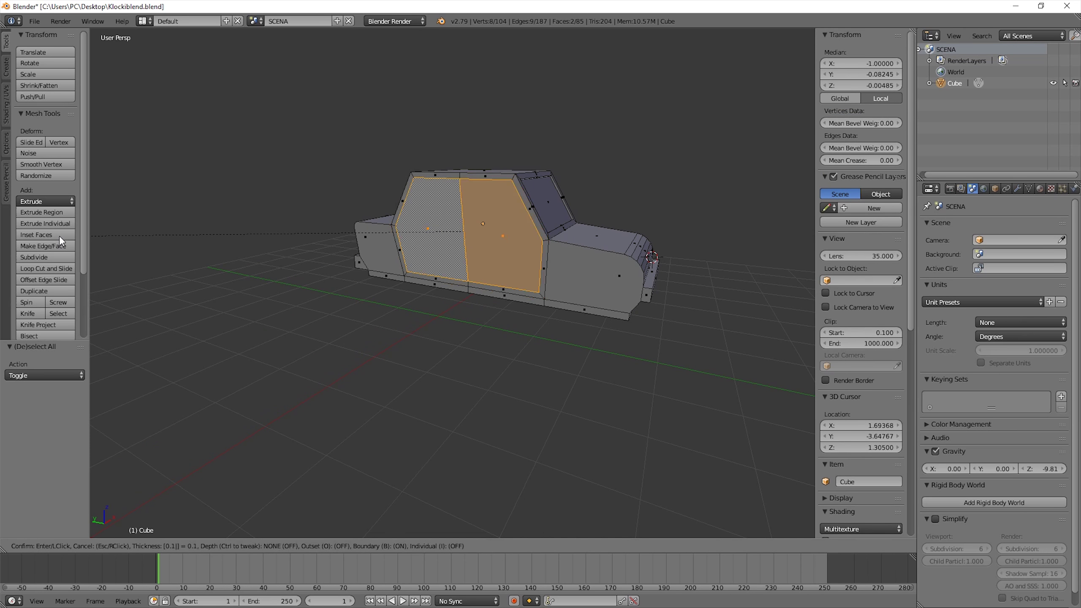
pyautogui.press('Return')
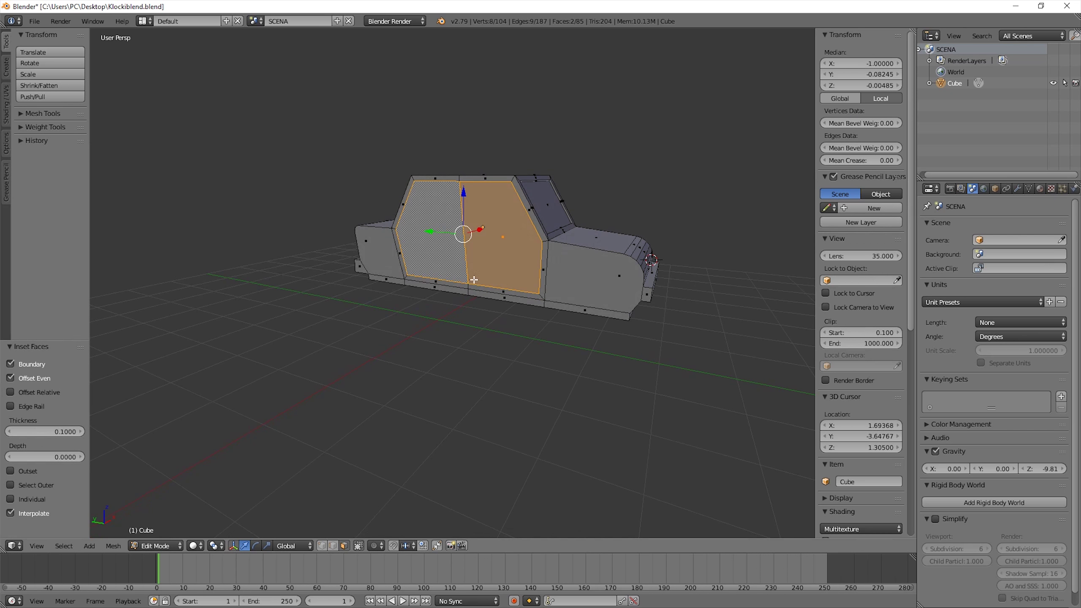
pyautogui.scroll(5, 332, 294)
pyautogui.moveTo(324, 302); pyautogui.dragTo(552, 319, button='middle')
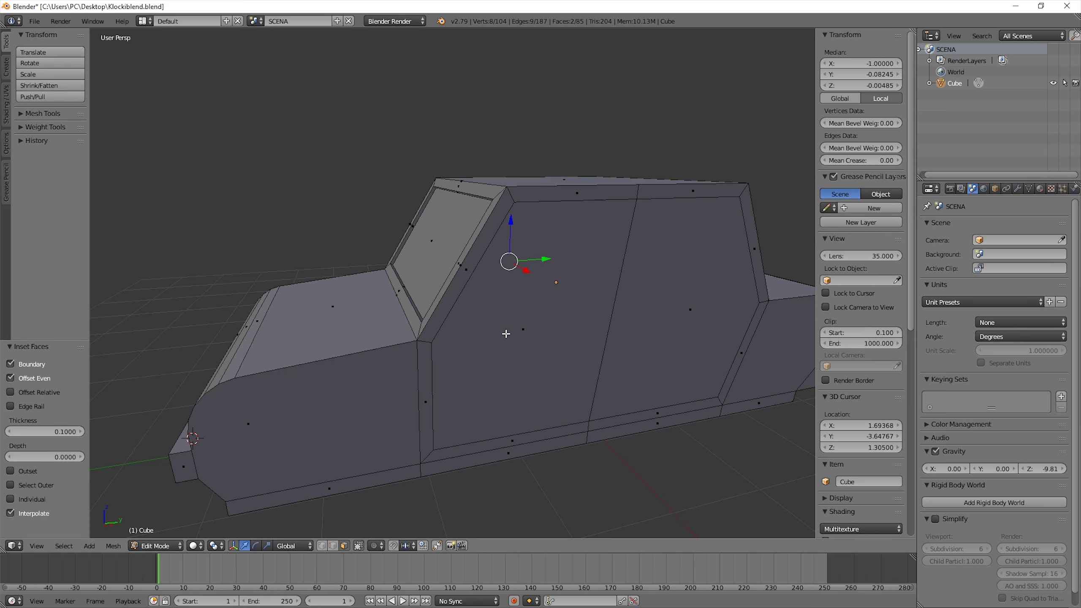
# Step: Select the front door panel face, clear the selection, and face the door panels
pyautogui.rightClick(506, 334)
pyautogui.scroll(-2, 524, 340)
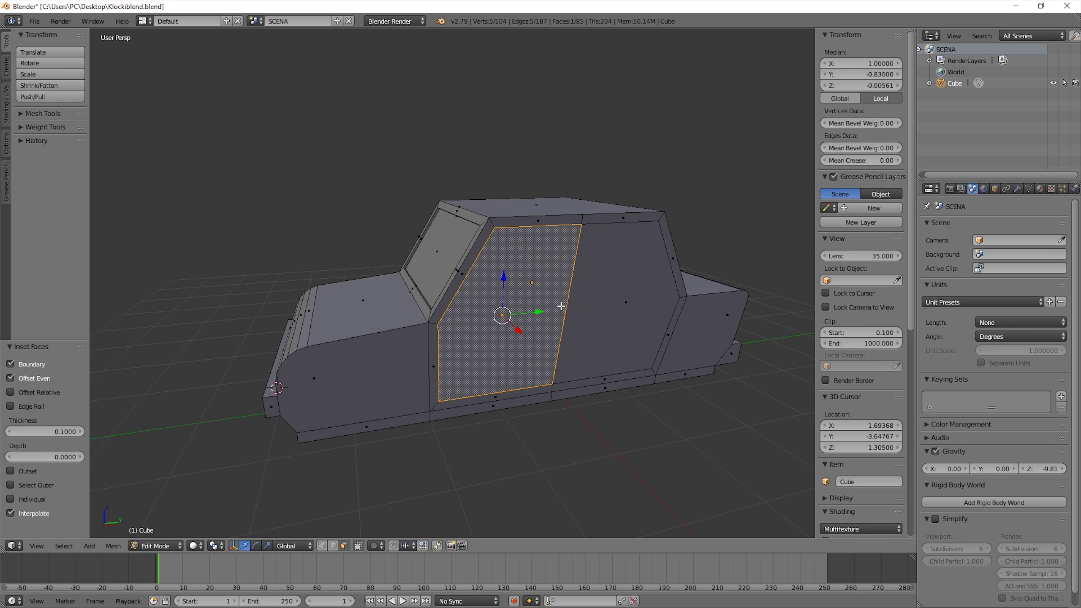
pyautogui.press('a')
pyautogui.rightClick(532, 311)
pyautogui.scroll(2, 528, 318)
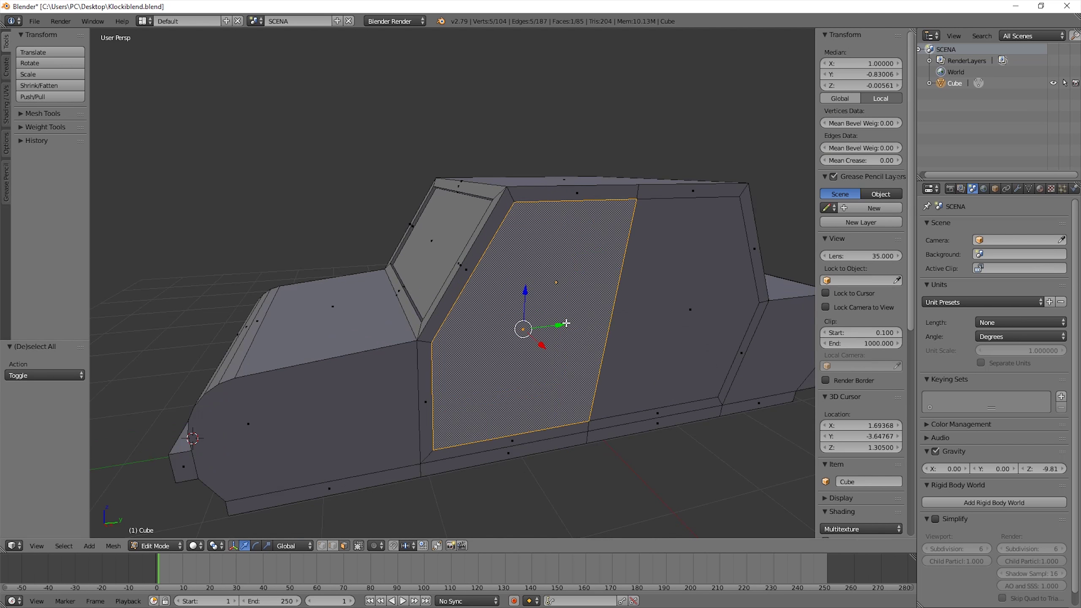
pyautogui.press('a')
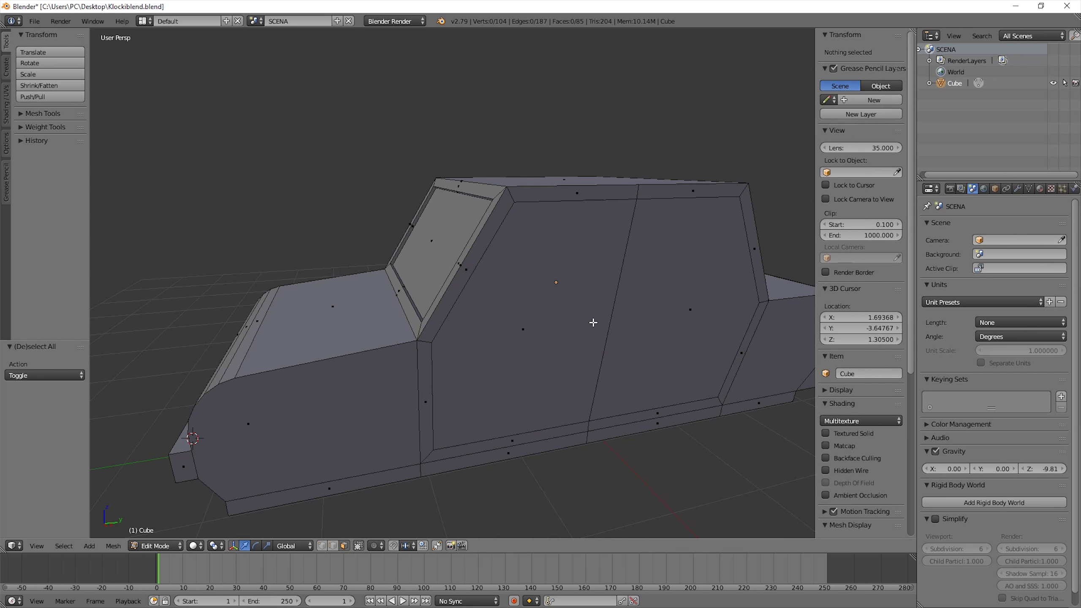
pyautogui.moveTo(613, 321); pyautogui.dragTo(607, 320, button='middle')
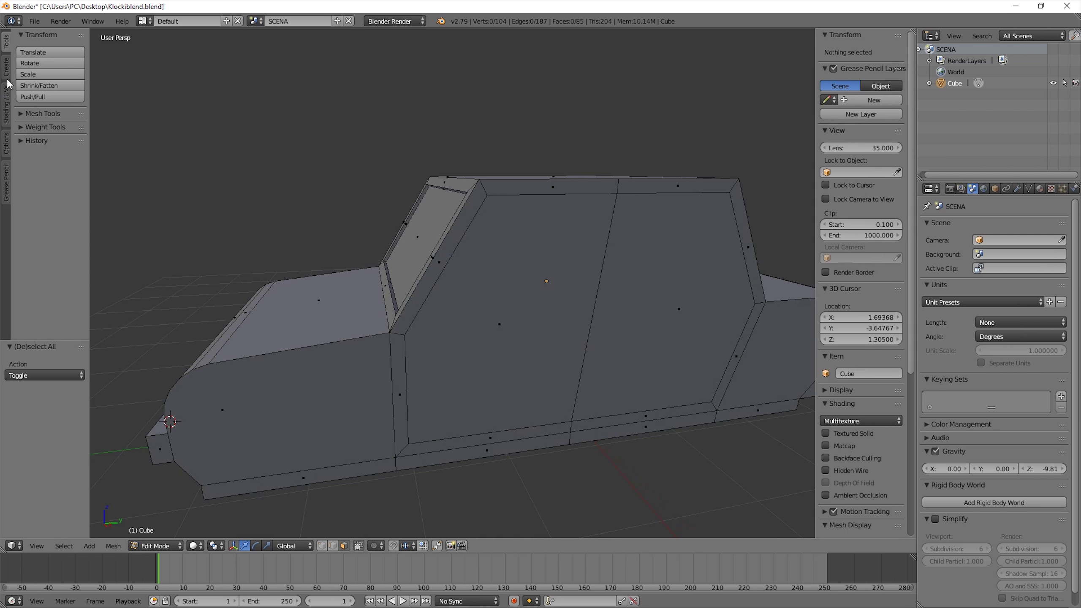
# Step: In vertex mode, join two opposite door-panel corner vertices with a new edge
pyautogui.click(322, 546)
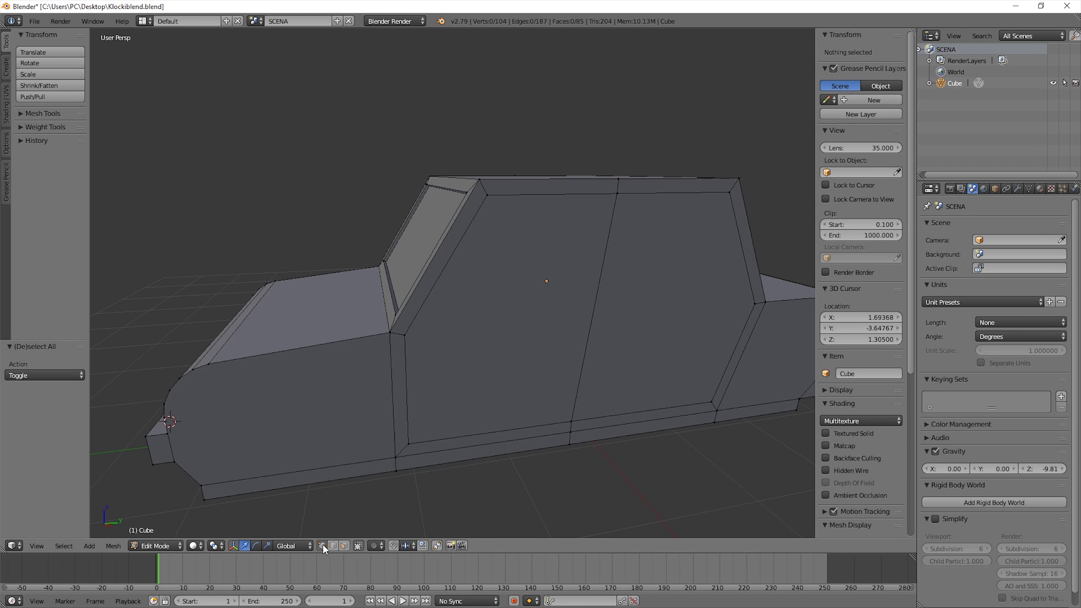
pyautogui.rightClick(406, 335)
pyautogui.keyDown('shift'); pyautogui.rightClick(757, 302); pyautogui.keyUp('shift')
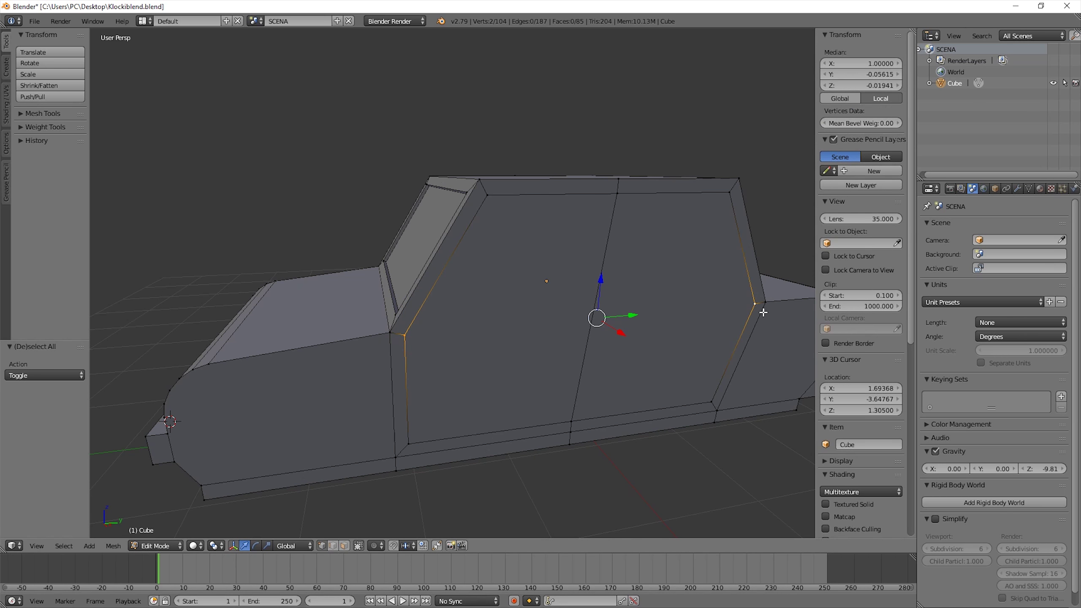
pyautogui.press('f')
pyautogui.press('a')
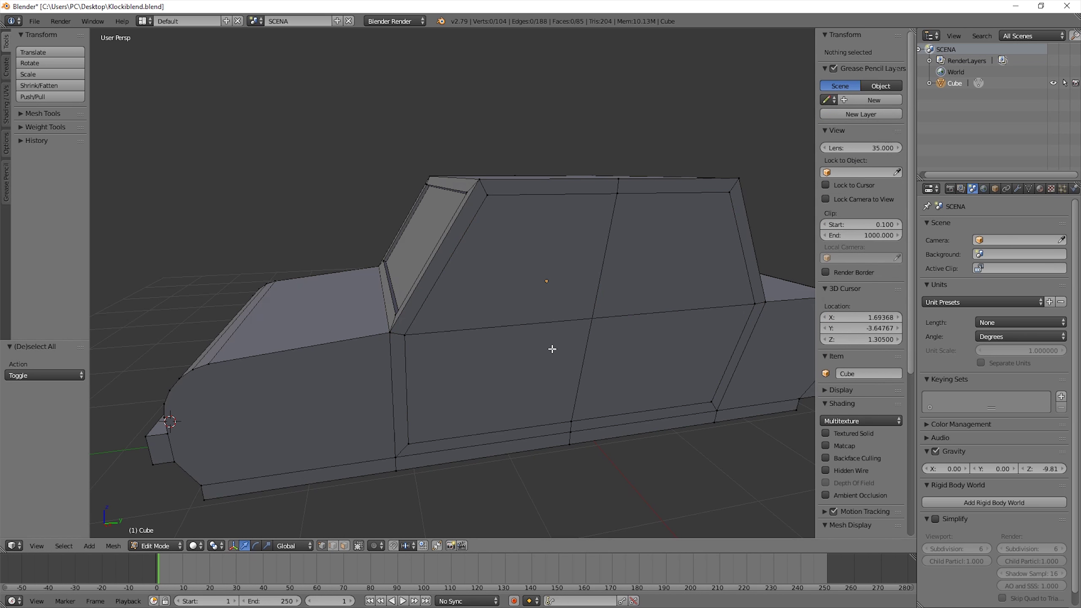
# Step: Join the opposite door-panel corner vertices on the car's other side with an edge
pyautogui.moveTo(553, 345)
pyautogui.mouseDown(button='middle')
pyautogui.moveTo(474, 336)
pyautogui.moveTo(602, 352)
pyautogui.moveTo(659, 331)
pyautogui.moveTo(556, 235)
pyautogui.mouseUp(button='middle')
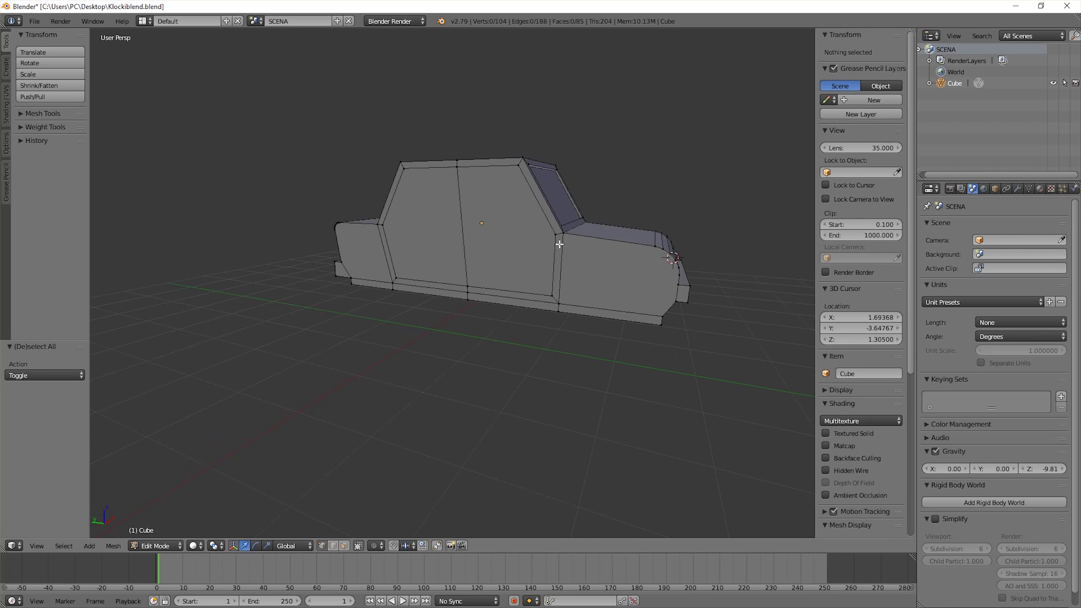
pyautogui.rightClick(556, 234)
pyautogui.keyDown('shift'); pyautogui.rightClick(382, 225); pyautogui.keyUp('shift')
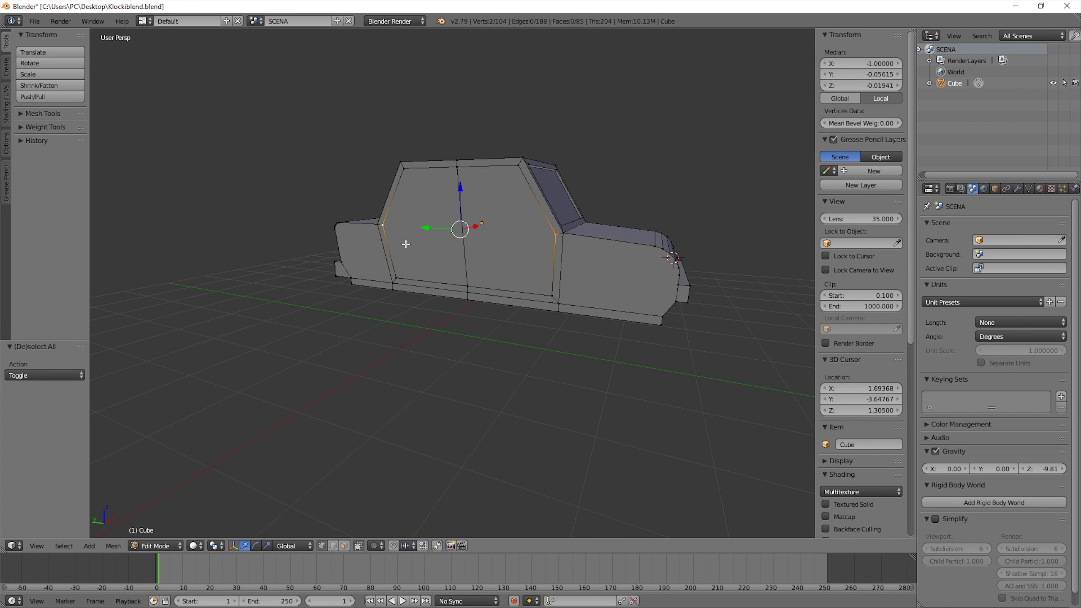
pyautogui.press('f')
pyautogui.press('a')
# Step: Inspect the car from a corner, from below and from an elevated three-quarter view
pyautogui.moveTo(481, 278)
pyautogui.mouseDown(button='middle')
pyautogui.moveTo(430, 288)
pyautogui.moveTo(295, 273)
pyautogui.moveTo(252, 285)
pyautogui.moveTo(220, 273)
pyautogui.moveTo(285, 273)
pyautogui.mouseUp(button='middle')
pyautogui.scroll(5, 416, 285)
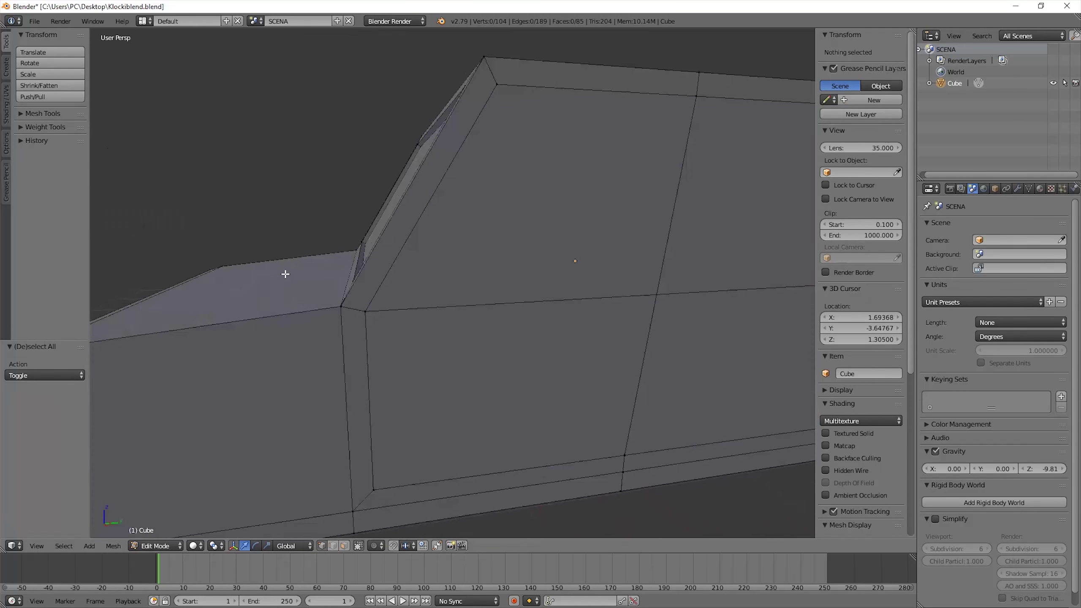
pyautogui.scroll(-5, 285, 274)
pyautogui.scroll(-2, 337, 286)
pyautogui.moveTo(347, 289)
pyautogui.mouseDown(button='middle')
pyautogui.moveTo(430, 302)
pyautogui.moveTo(440, 261)
pyautogui.moveTo(492, 285)
pyautogui.moveTo(529, 261)
pyautogui.moveTo(493, 260)
pyautogui.moveTo(471, 289)
pyautogui.moveTo(471, 314)
pyautogui.moveTo(410, 328)
pyautogui.moveTo(362, 316)
pyautogui.moveTo(369, 323)
pyautogui.moveTo(374, 295)
pyautogui.moveTo(489, 303)
pyautogui.moveTo(369, 302)
pyautogui.moveTo(350, 290)
pyautogui.moveTo(437, 287)
pyautogui.mouseUp(button='middle')
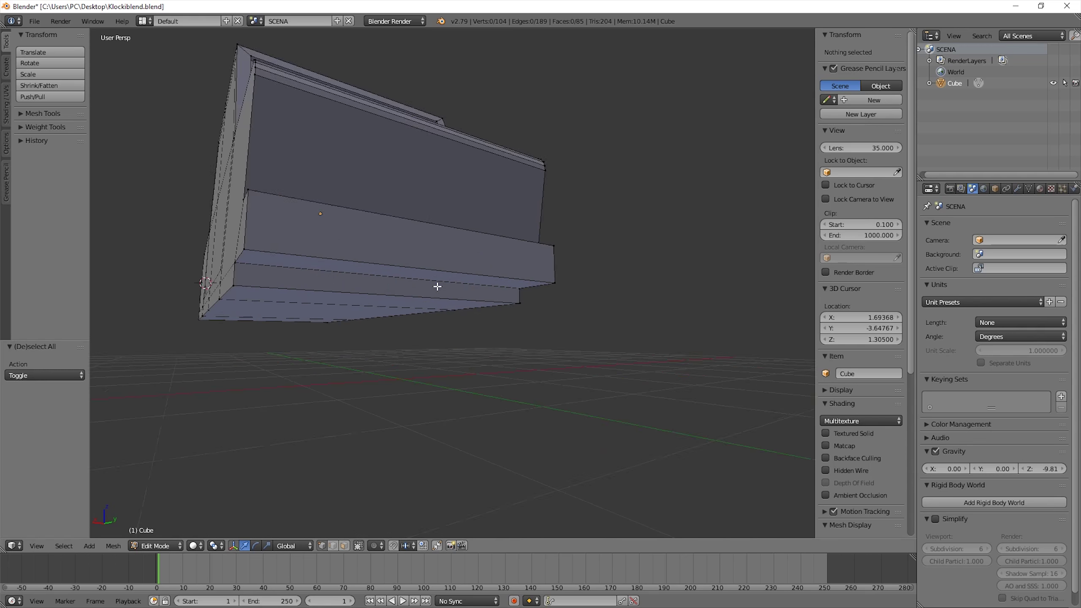
pyautogui.scroll(2, 437, 287)
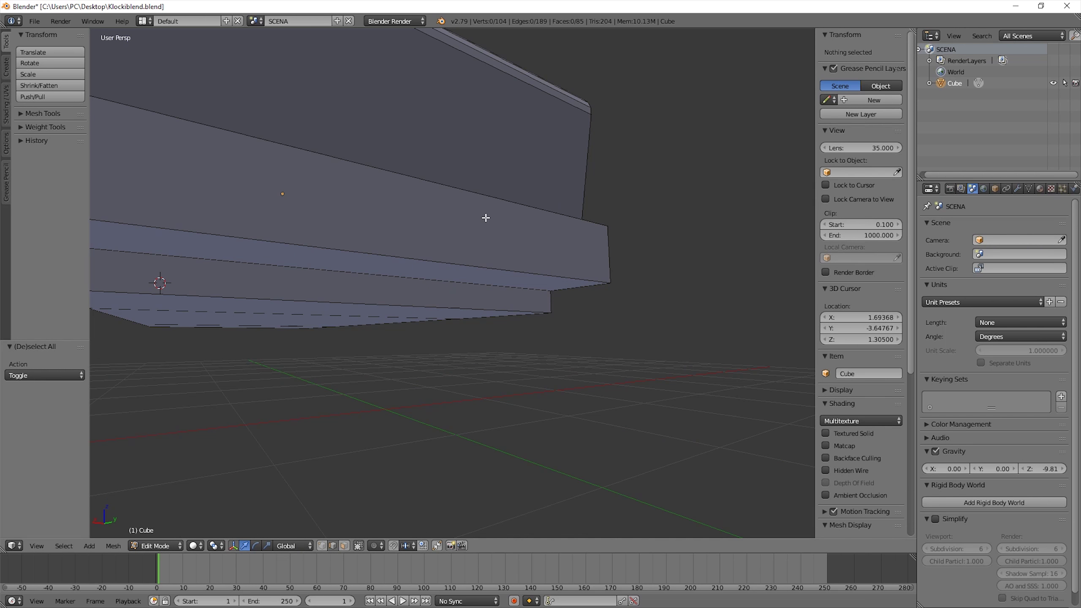
pyautogui.moveTo(485, 219)
pyautogui.mouseDown(button='middle')
pyautogui.moveTo(430, 249)
pyautogui.moveTo(458, 131)
pyautogui.mouseUp(button='middle')
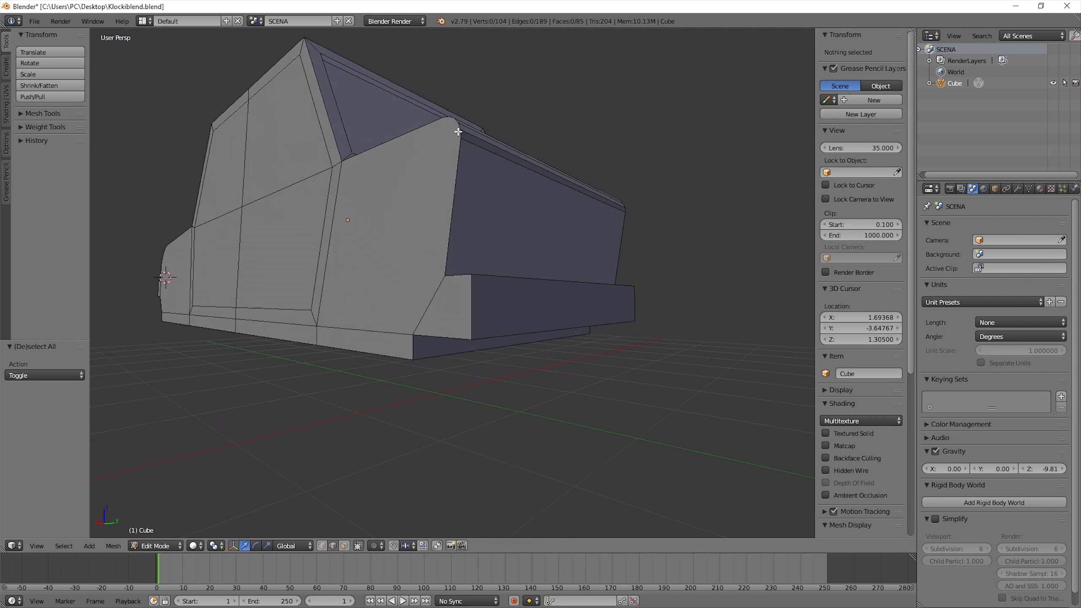
# Step: Bevel the lower step's bottom edge with several segments, deselect, and inspect the car
pyautogui.rightClick(506, 338)
pyautogui.press('w')
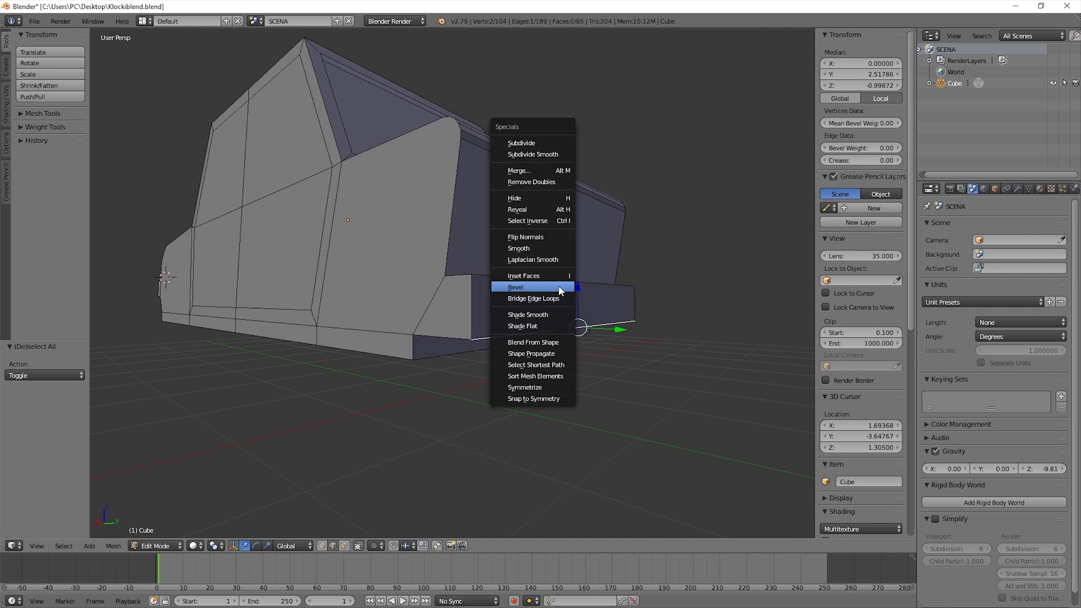
pyautogui.click(555, 287)
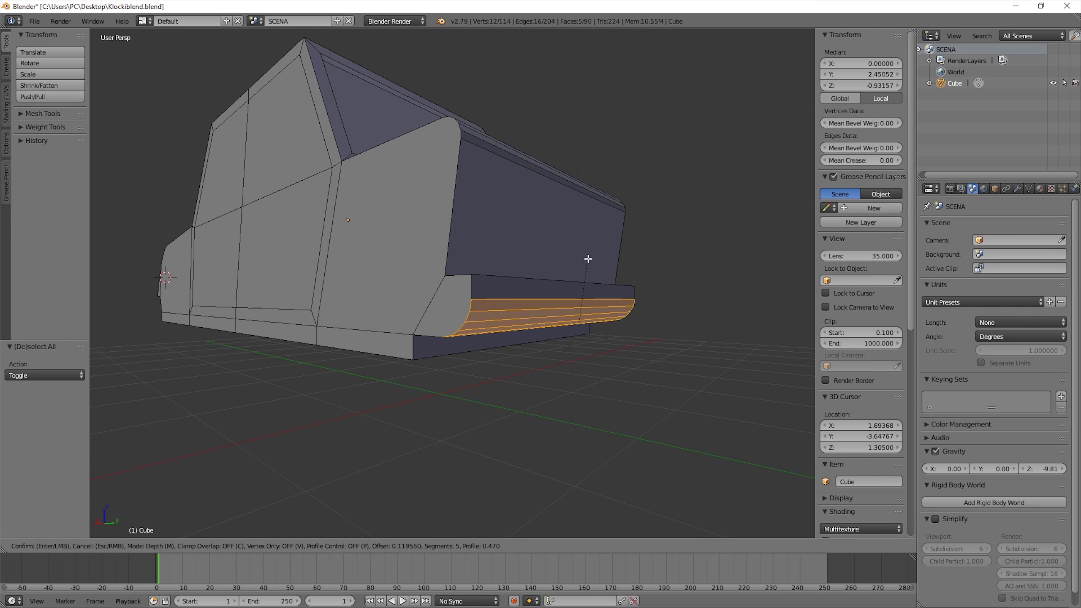
pyautogui.click(550, 288)
pyautogui.press('a')
pyautogui.moveTo(550, 287)
pyautogui.mouseDown(button='middle')
pyautogui.moveTo(544, 321)
pyautogui.moveTo(551, 313)
pyautogui.moveTo(497, 331)
pyautogui.moveTo(389, 327)
pyautogui.moveTo(619, 349)
pyautogui.moveTo(683, 316)
pyautogui.moveTo(659, 304)
pyautogui.moveTo(629, 317)
pyautogui.moveTo(662, 326)
pyautogui.moveTo(673, 314)
pyautogui.moveTo(648, 282)
pyautogui.moveTo(618, 314)
pyautogui.moveTo(541, 333)
pyautogui.moveTo(476, 331)
pyautogui.moveTo(553, 315)
pyautogui.moveTo(605, 282)
pyautogui.moveTo(644, 332)
pyautogui.moveTo(570, 304)
pyautogui.moveTo(648, 335)
pyautogui.moveTo(579, 357)
pyautogui.moveTo(441, 321)
pyautogui.moveTo(473, 334)
pyautogui.moveTo(451, 322)
pyautogui.mouseUp(button='middle')
pyautogui.scroll(5, 398, 328)
pyautogui.scroll(-2, 644, 331)
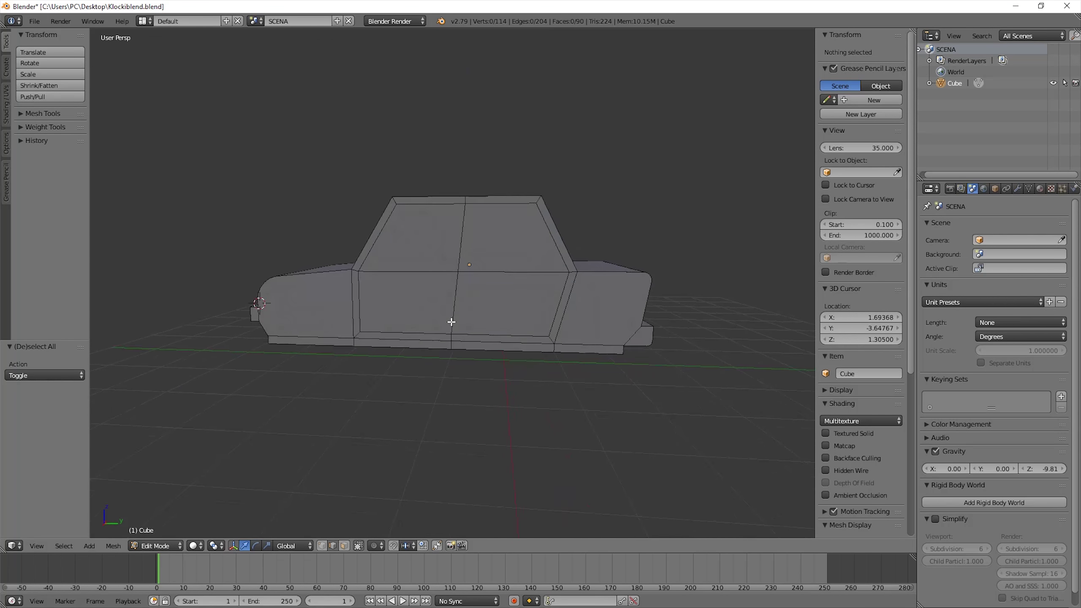
# Step: Split the viewport into top, front, right and perspective quad views
pyautogui.hotkey('ctrl', 'alt', 'q')
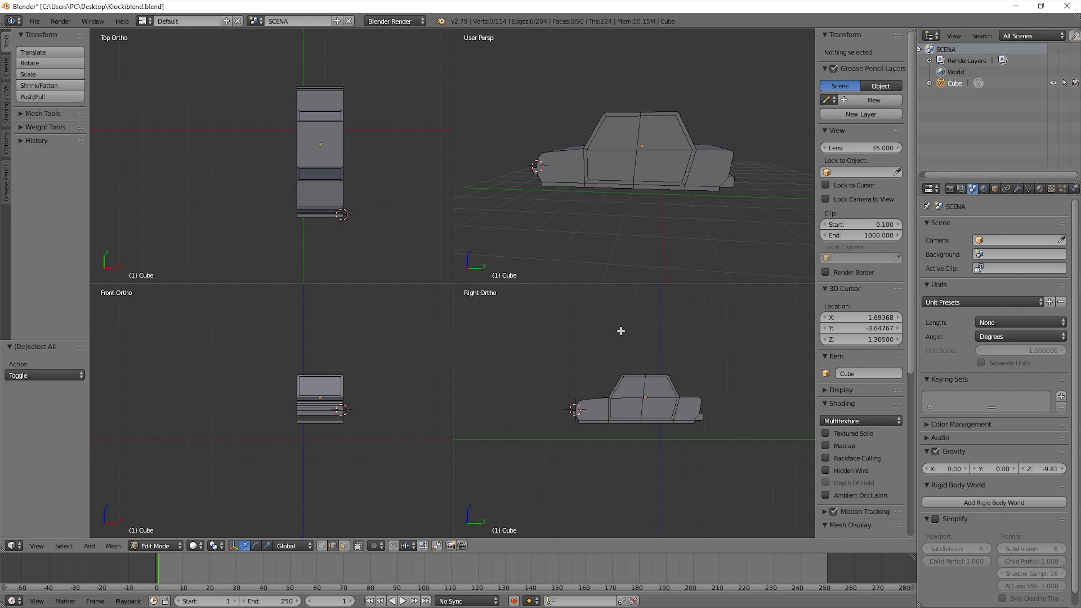
pyautogui.click(34, 545)
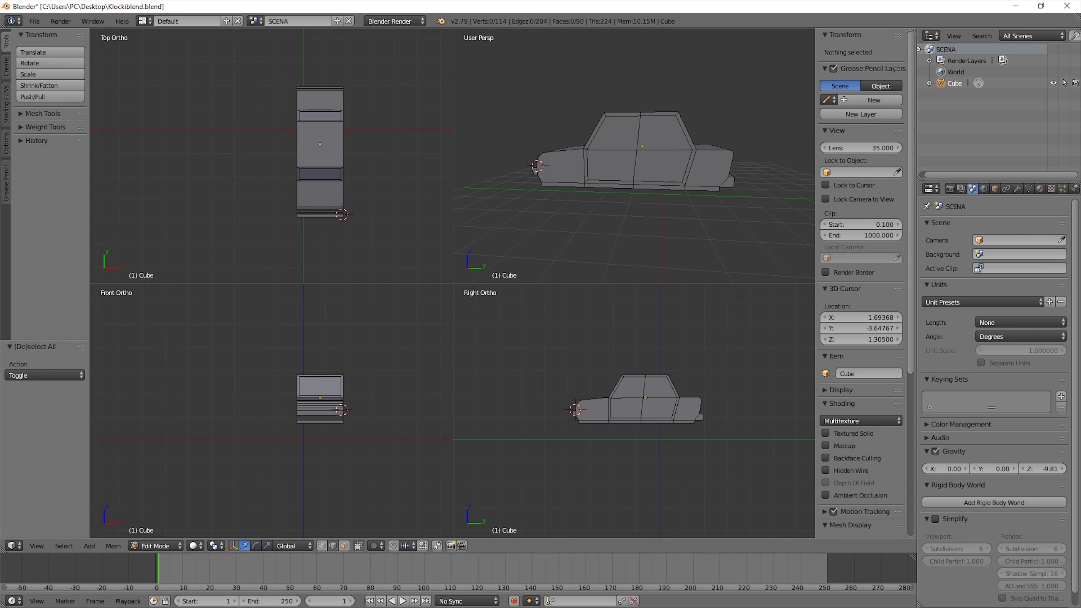
pyautogui.click(37, 546)
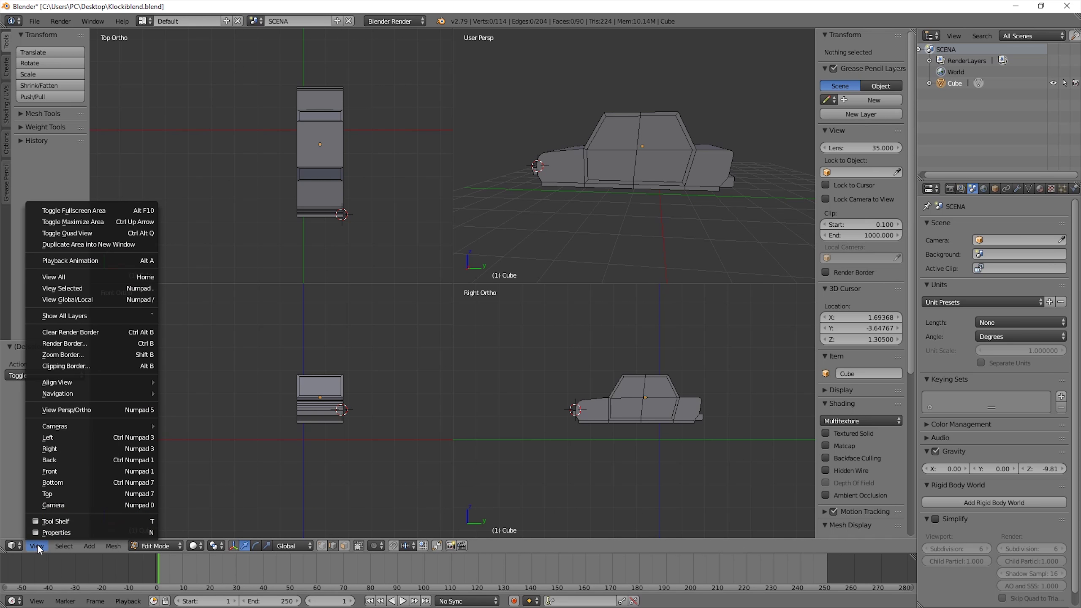
pyautogui.click(103, 219)
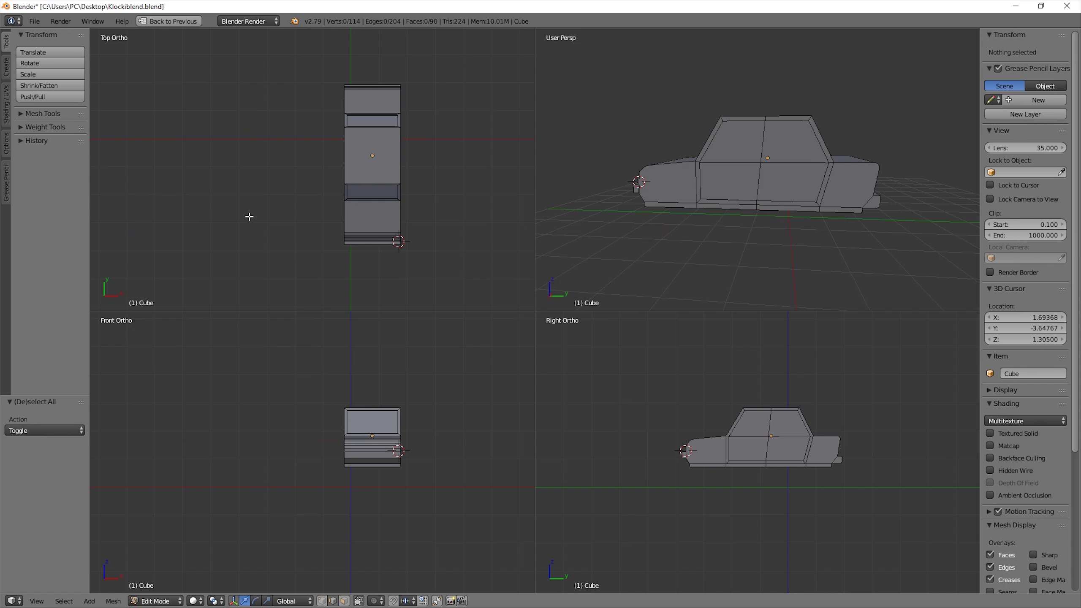
pyautogui.hotkey('ctrl', 'Up')
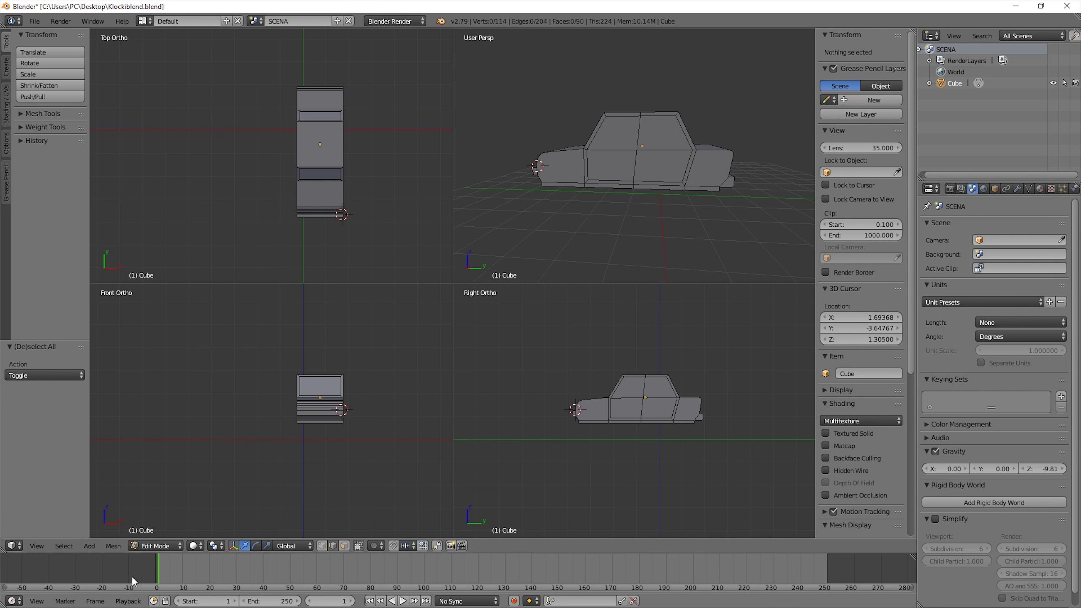
# Step: Make the four views fill the whole window and enlarge the car in the side view
pyautogui.click(38, 545)
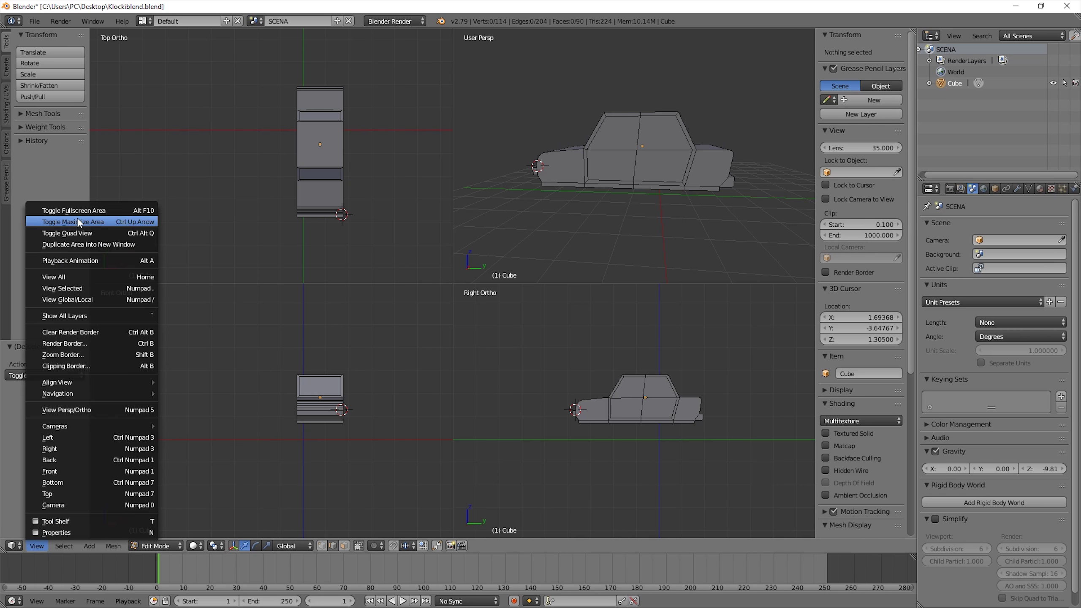
pyautogui.click(87, 209)
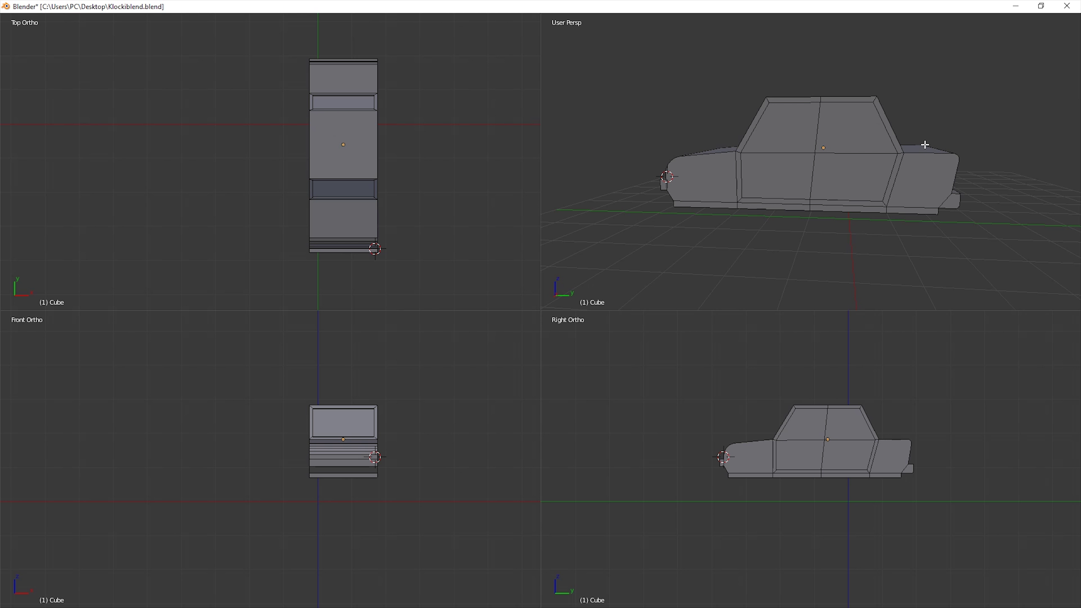
pyautogui.keyDown('shift'); pyautogui.moveTo(832, 449); pyautogui.dragTo(760, 442, button='middle'); pyautogui.keyUp('shift')
pyautogui.scroll(4, 760, 442)
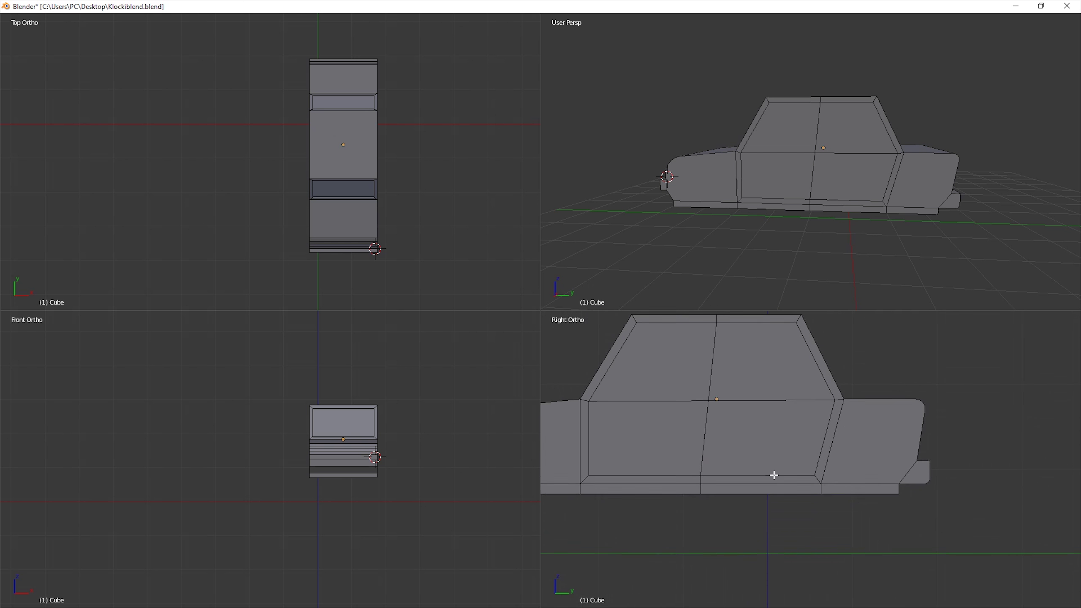
pyautogui.scroll(2, 852, 456)
# Step: Switch to wireframe and select vertices at the car's rear top corner
pyautogui.press('z')
pyautogui.rightClick(966, 399)
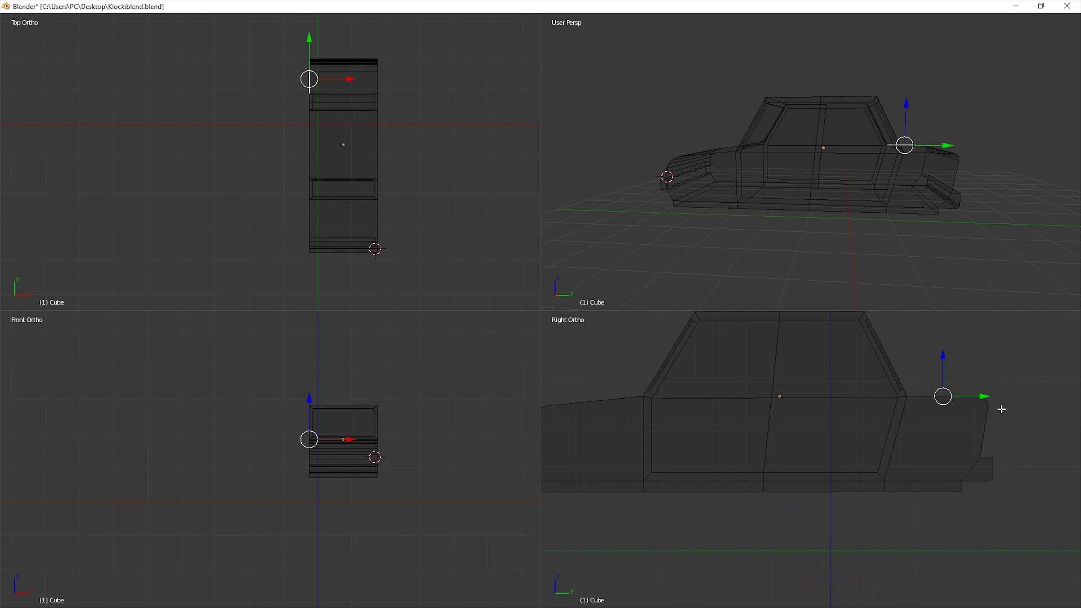
pyautogui.rightClick(982, 402)
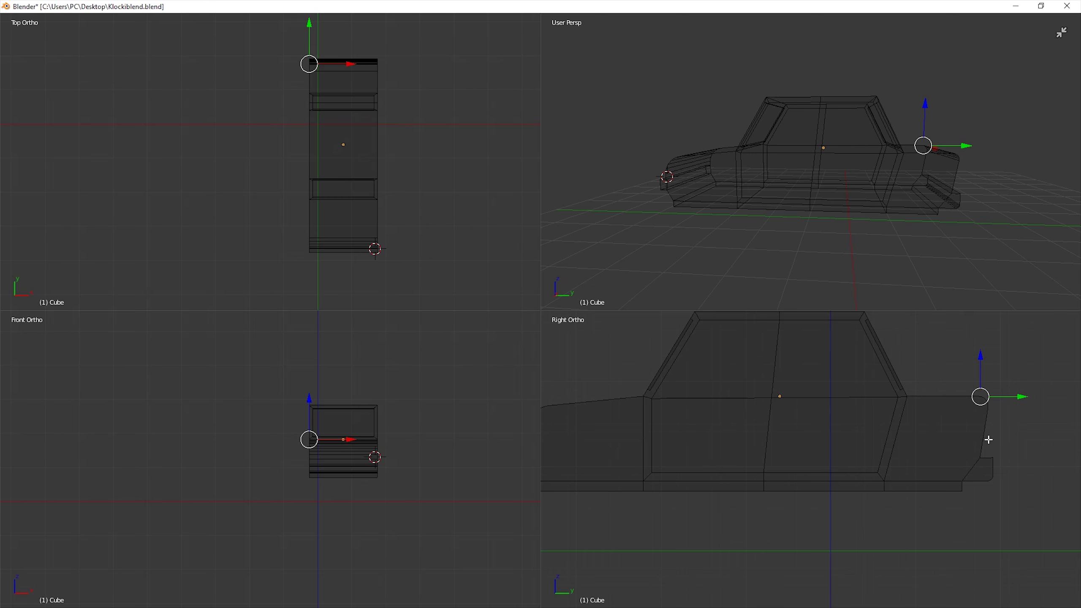
# Step: Restore the normal window layout, then use vertex select with nothing selected
pyautogui.click(1062, 32)
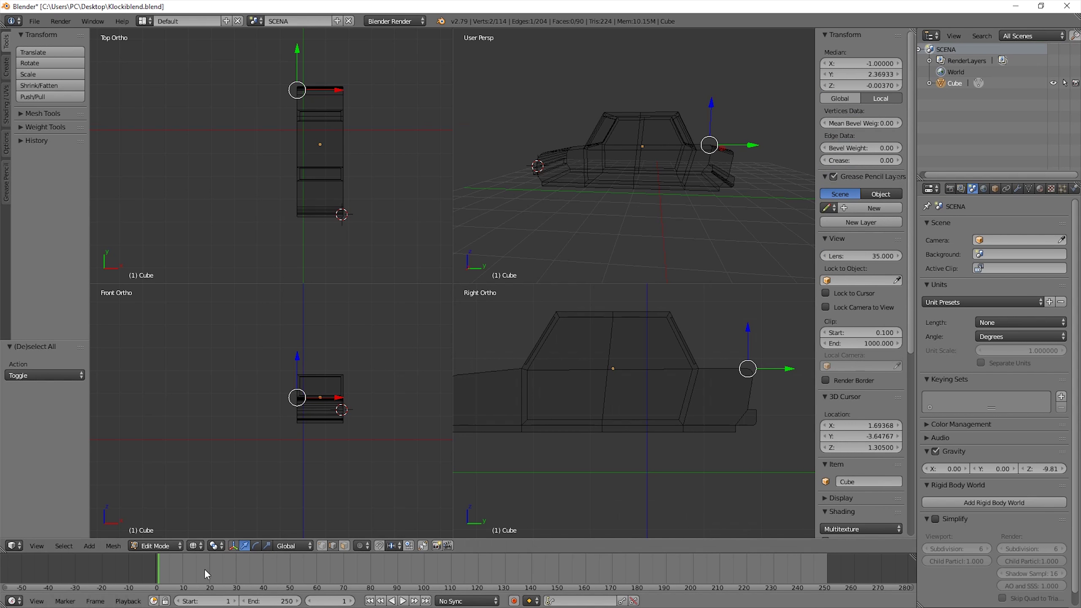
pyautogui.scroll(-1, 601, 370)
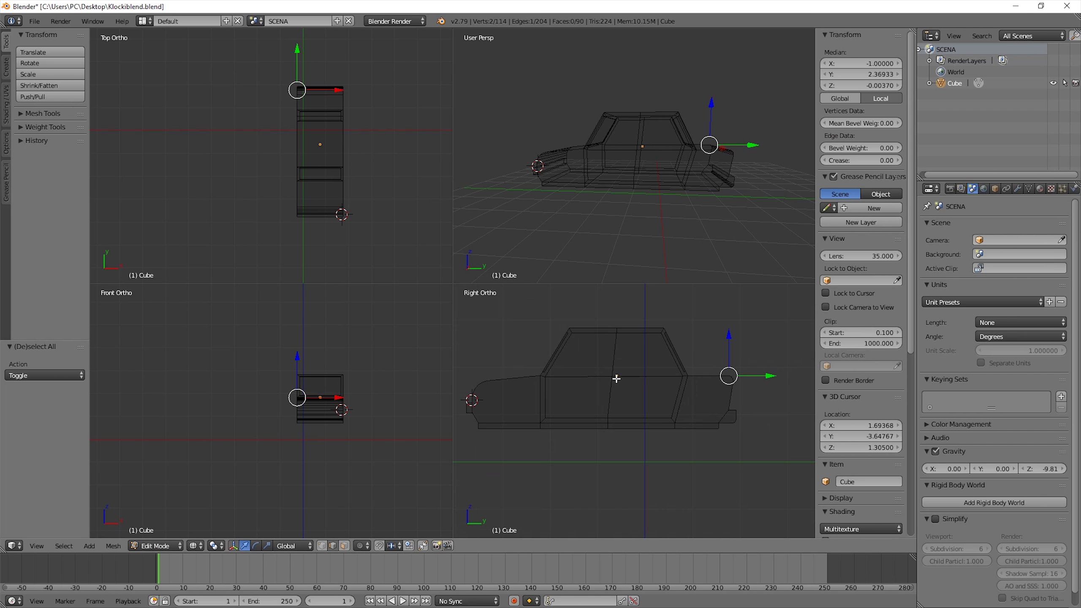
pyautogui.keyDown('shift'); pyautogui.moveTo(618, 375); pyautogui.dragTo(642, 386, button='middle'); pyautogui.keyUp('shift')
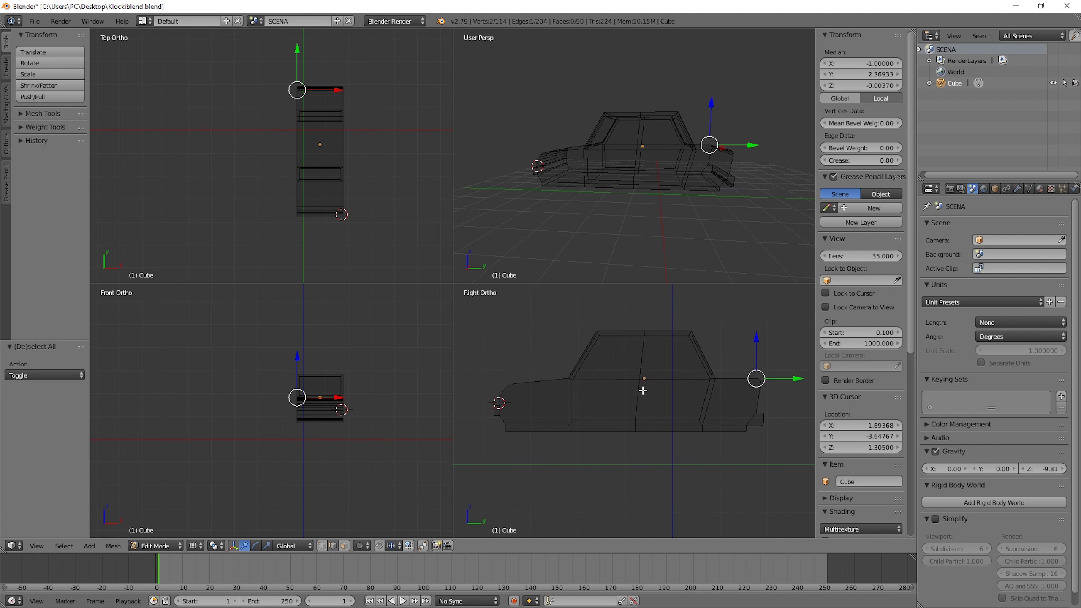
pyautogui.click(322, 547)
pyautogui.press('a')
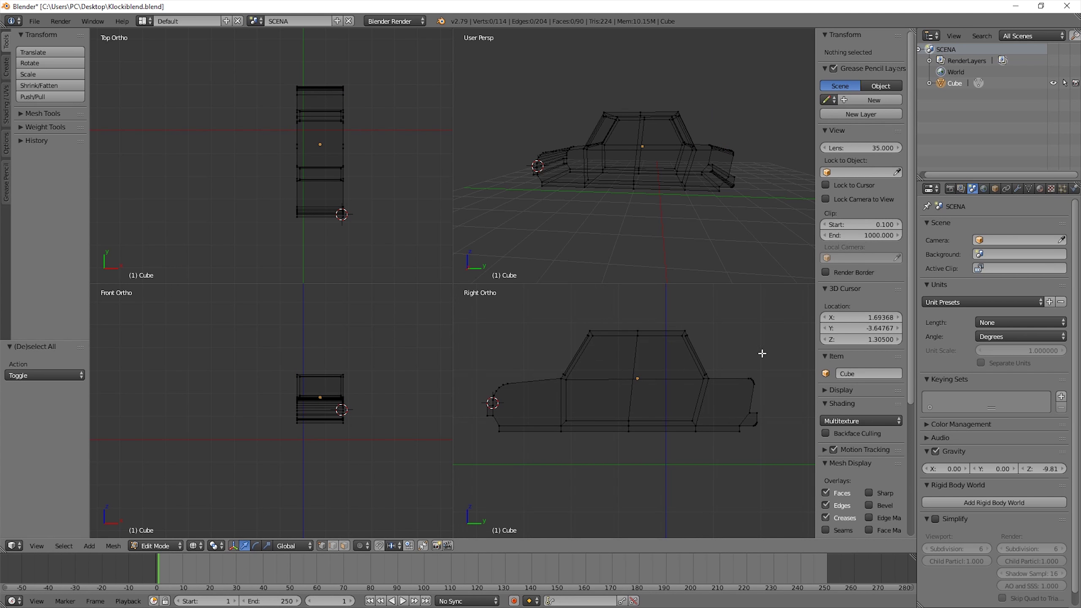
# Step: Box-select the roof vertices, lower them slightly along Z, and switch to solid shading
pyautogui.press('b')
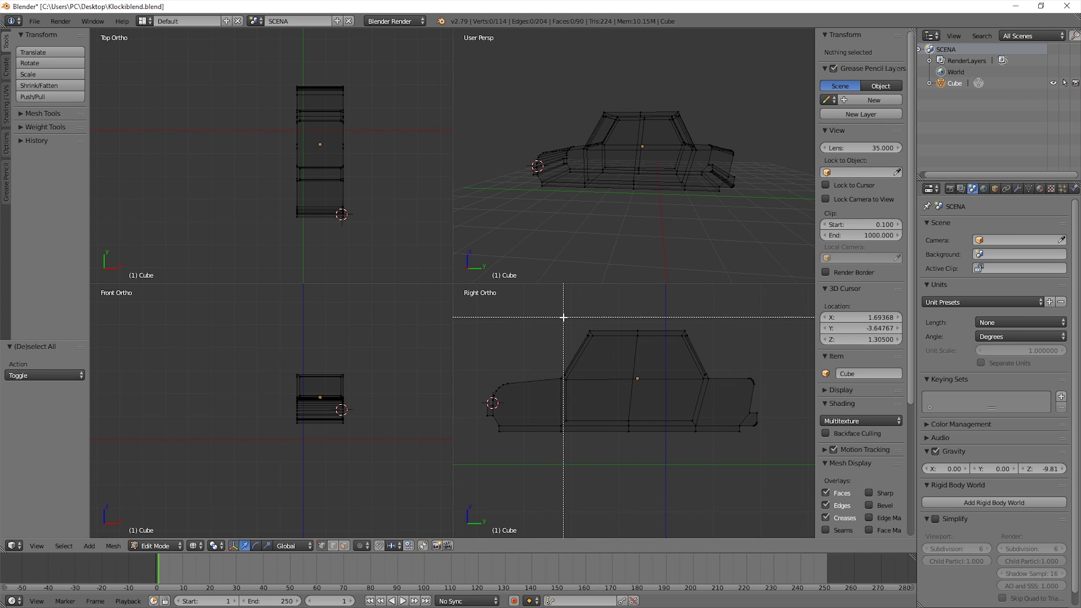
pyautogui.moveTo(559, 313); pyautogui.dragTo(732, 353)
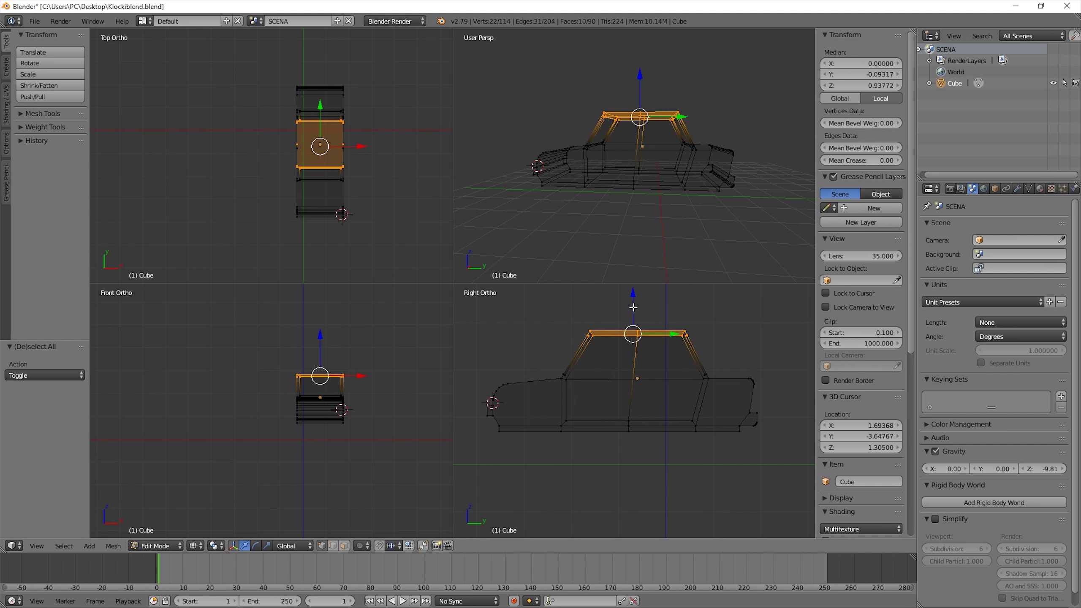
pyautogui.moveTo(634, 308)
pyautogui.mouseDown()
pyautogui.moveTo(636, 317)
pyautogui.moveTo(640, 290)
pyautogui.moveTo(639, 518)
pyautogui.moveTo(648, 307)
pyautogui.mouseUp()
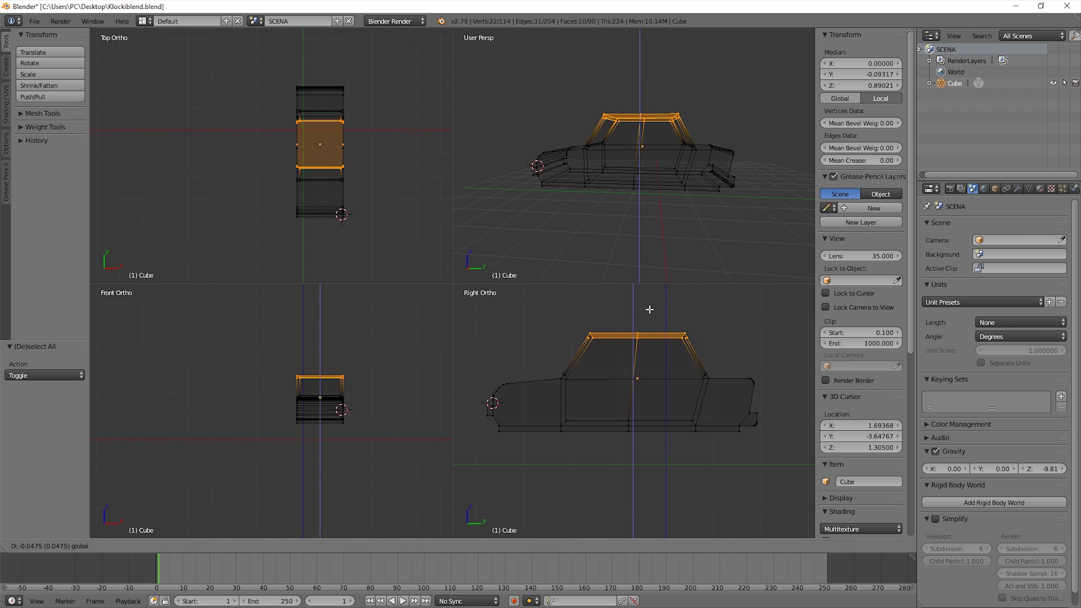
pyautogui.moveTo(648, 307); pyautogui.dragTo(649, 309)
pyautogui.press('z')
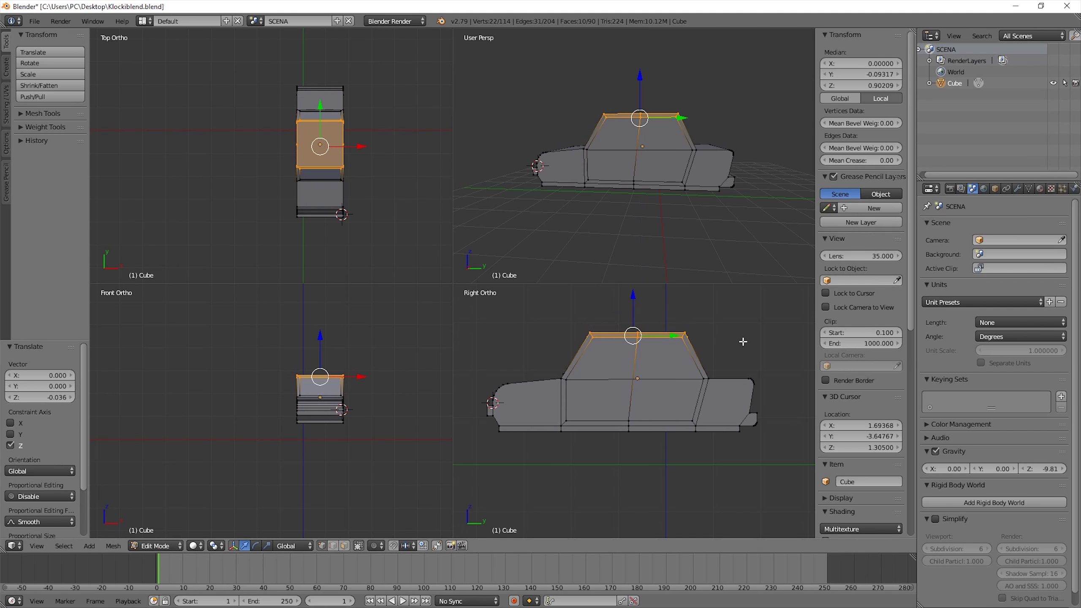
pyautogui.press('p')
# Step: Switch the car to Object Mode and orbit the perspective view around it
pyautogui.click(169, 548)
pyautogui.click(182, 538)
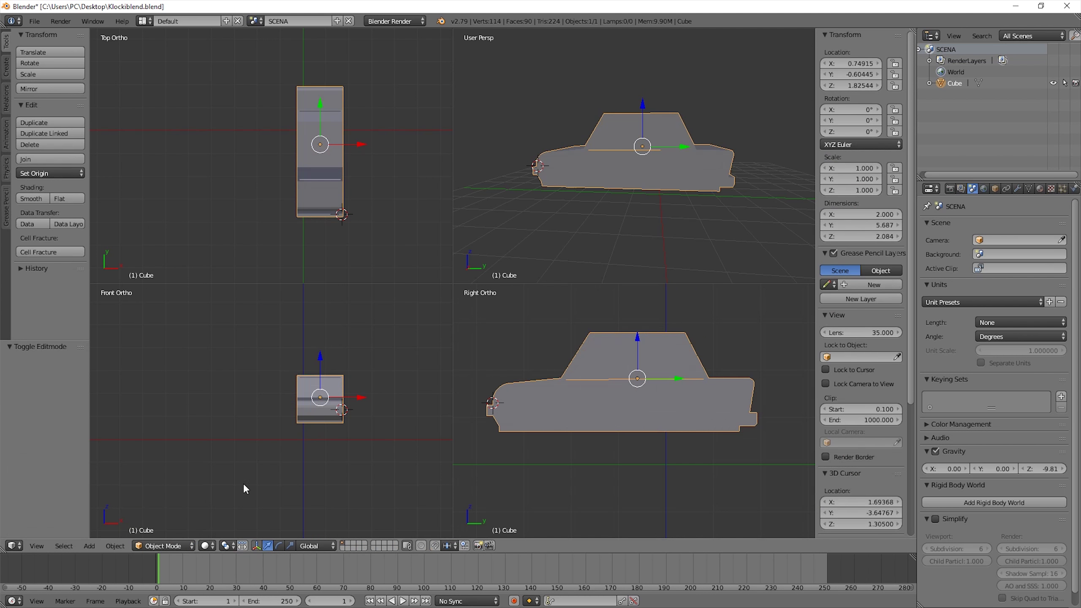
pyautogui.moveTo(639, 258)
pyautogui.mouseDown(button='middle')
pyautogui.moveTo(659, 246)
pyautogui.moveTo(690, 252)
pyautogui.moveTo(688, 239)
pyautogui.moveTo(624, 244)
pyautogui.moveTo(617, 234)
pyautogui.moveTo(647, 230)
pyautogui.moveTo(639, 240)
pyautogui.moveTo(618, 222)
pyautogui.mouseUp(button='middle')
pyautogui.scroll(2, 623, 212)
pyautogui.scroll(2, 630, 228)
pyautogui.scroll(-3, 630, 227)
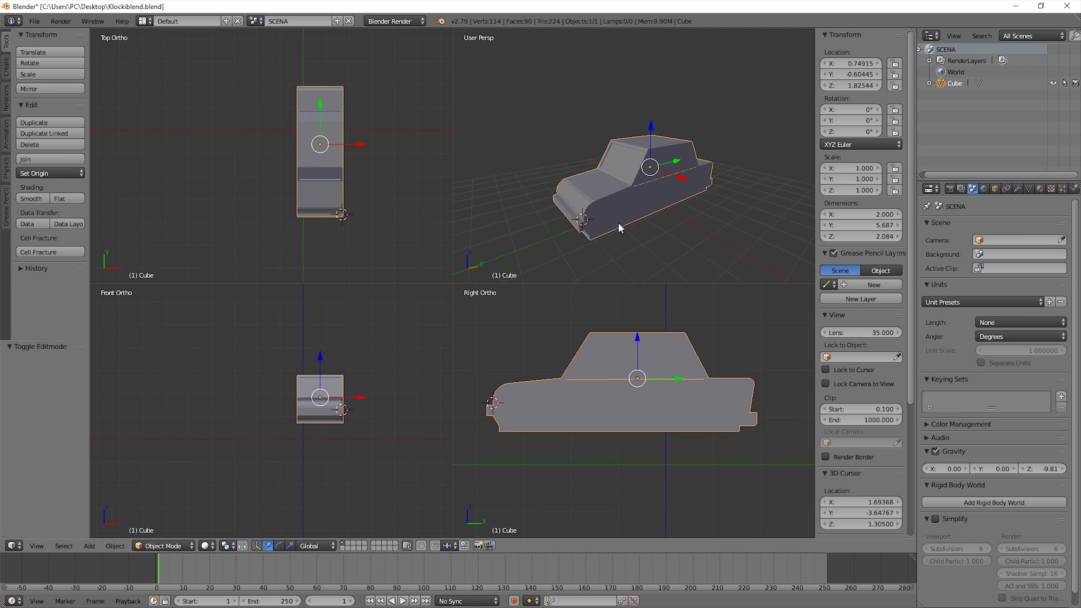
pyautogui.scroll(1, 628, 212)
pyautogui.scroll(2, 628, 213)
pyautogui.scroll(-2, 628, 213)
pyautogui.scroll(-1, 628, 213)
pyautogui.scroll(1, 629, 219)
pyautogui.scroll(2, 630, 219)
pyautogui.scroll(-2, 630, 218)
pyautogui.moveTo(646, 222)
pyautogui.mouseDown(button='middle')
pyautogui.moveTo(562, 194)
pyautogui.moveTo(516, 205)
pyautogui.moveTo(615, 242)
pyautogui.moveTo(630, 230)
pyautogui.mouseUp(button='middle')
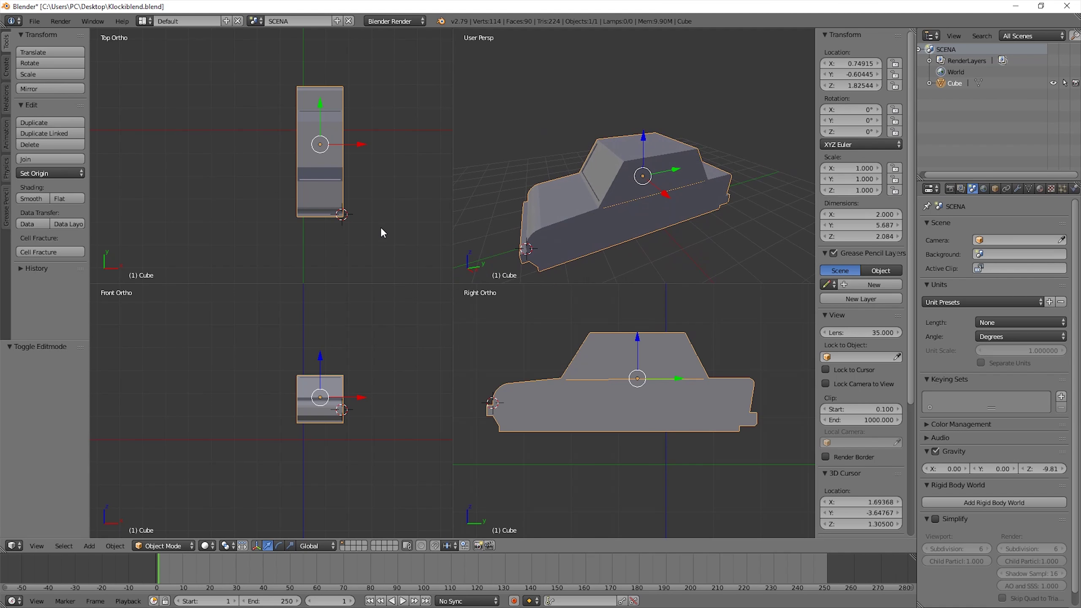
pyautogui.keyDown('shift'); pyautogui.moveTo(380, 227); pyautogui.dragTo(349, 232, button='middle'); pyautogui.keyUp('shift')
# Step: Collapse the quad layout into a single perspective view of the car
pyautogui.click(36, 547)
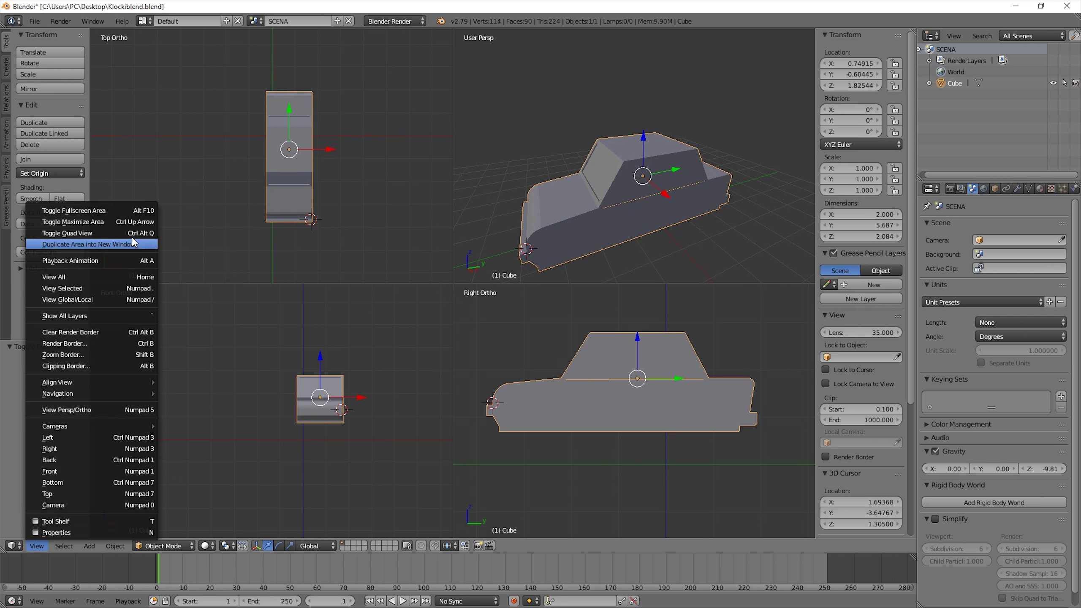
pyautogui.click(111, 235)
pyautogui.scroll(2, 425, 379)
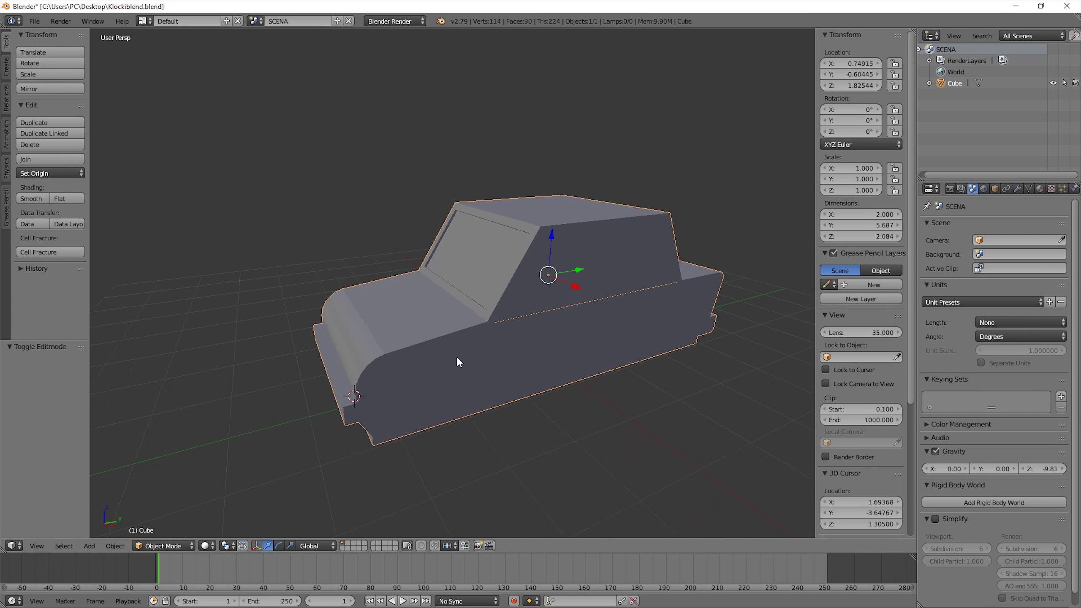
pyautogui.scroll(-1, 418, 335)
pyautogui.scroll(2, 419, 334)
pyautogui.scroll(4, 419, 335)
pyautogui.scroll(-5, 419, 334)
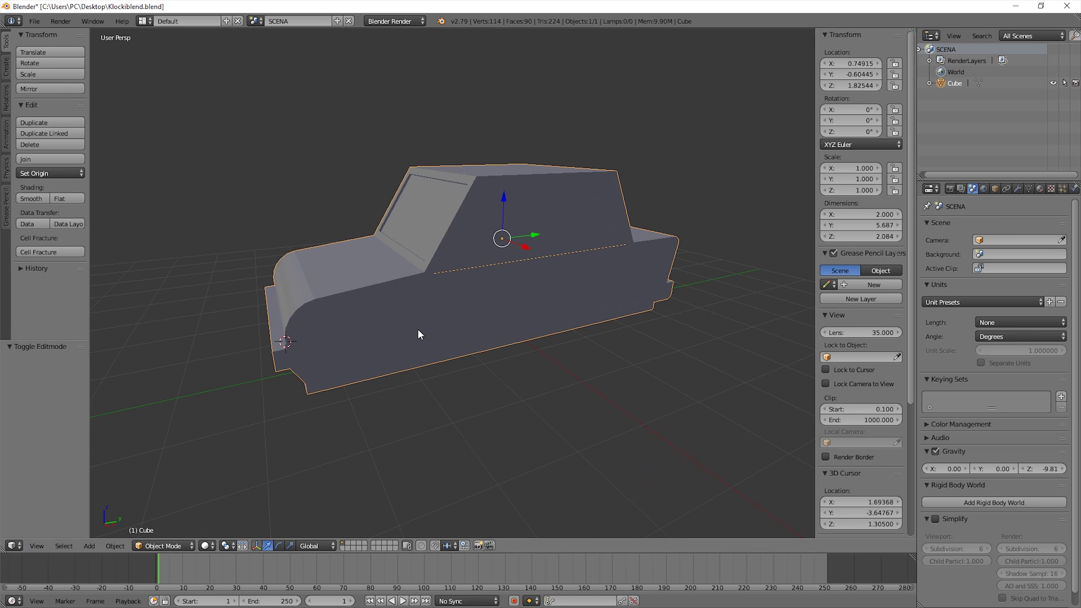
pyautogui.moveTo(447, 330)
pyautogui.mouseDown(button='middle')
pyautogui.moveTo(427, 337)
pyautogui.moveTo(443, 289)
pyautogui.moveTo(357, 322)
pyautogui.moveTo(368, 363)
pyautogui.moveTo(415, 367)
pyautogui.moveTo(367, 357)
pyautogui.moveTo(405, 375)
pyautogui.moveTo(417, 309)
pyautogui.moveTo(383, 337)
pyautogui.mouseUp(button='middle')
# Step: Add a cylinder primitive with 64 vertices
pyautogui.click(7, 70)
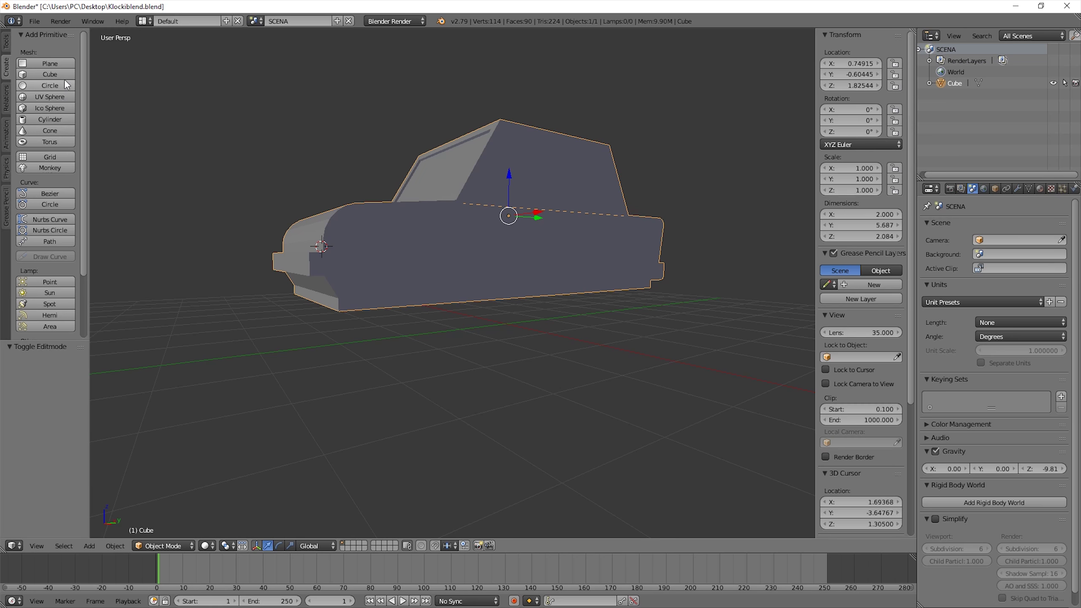
pyautogui.click(67, 121)
pyautogui.moveTo(372, 341); pyautogui.dragTo(377, 363, button='middle')
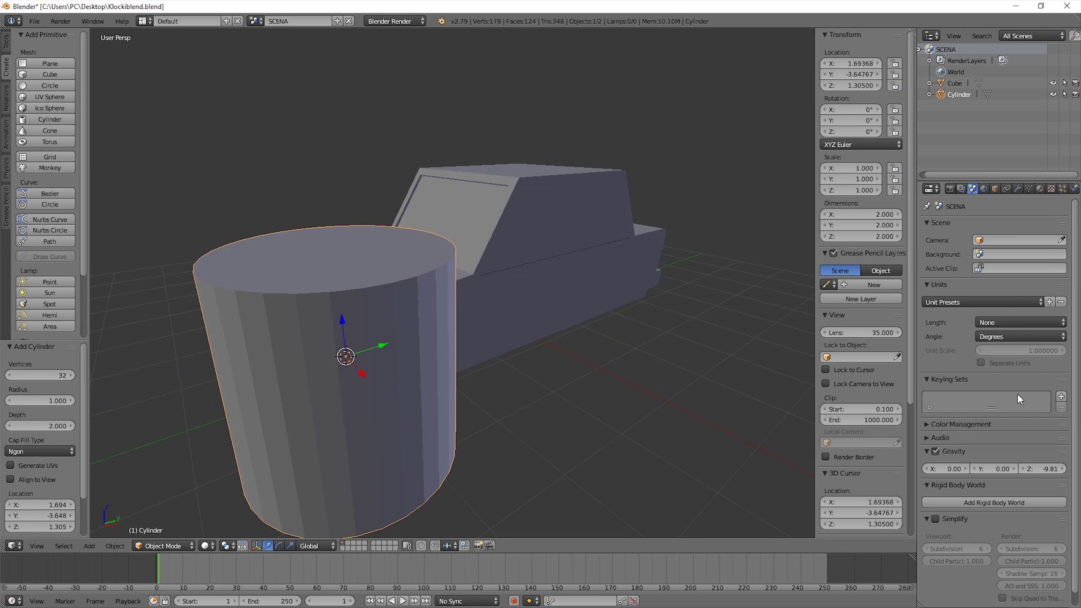
pyautogui.click(827, 34)
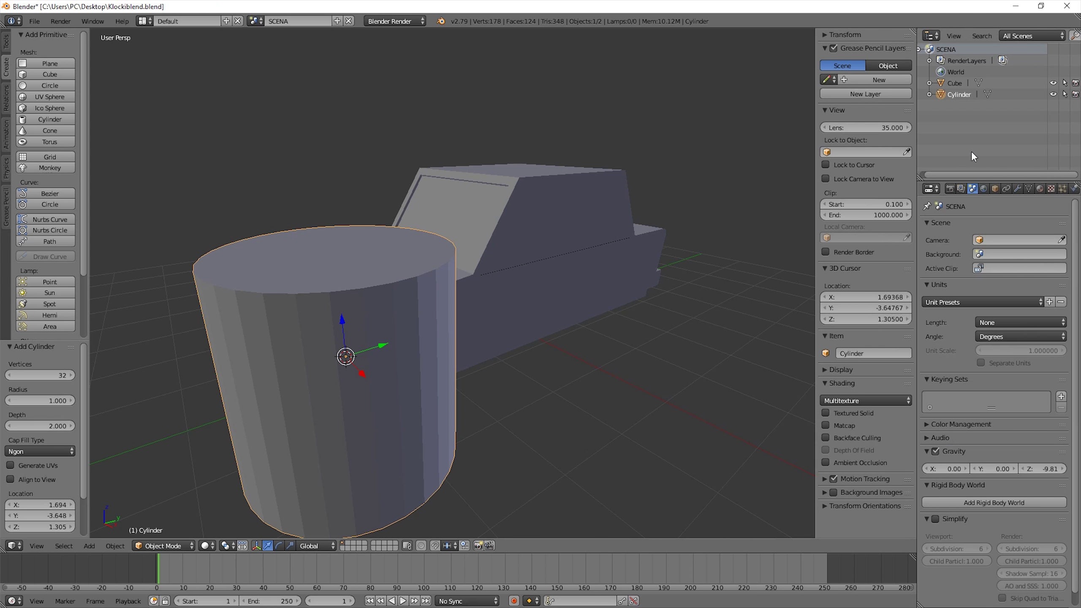
pyautogui.scroll(-1, 1022, 341)
pyautogui.scroll(1, 1013, 298)
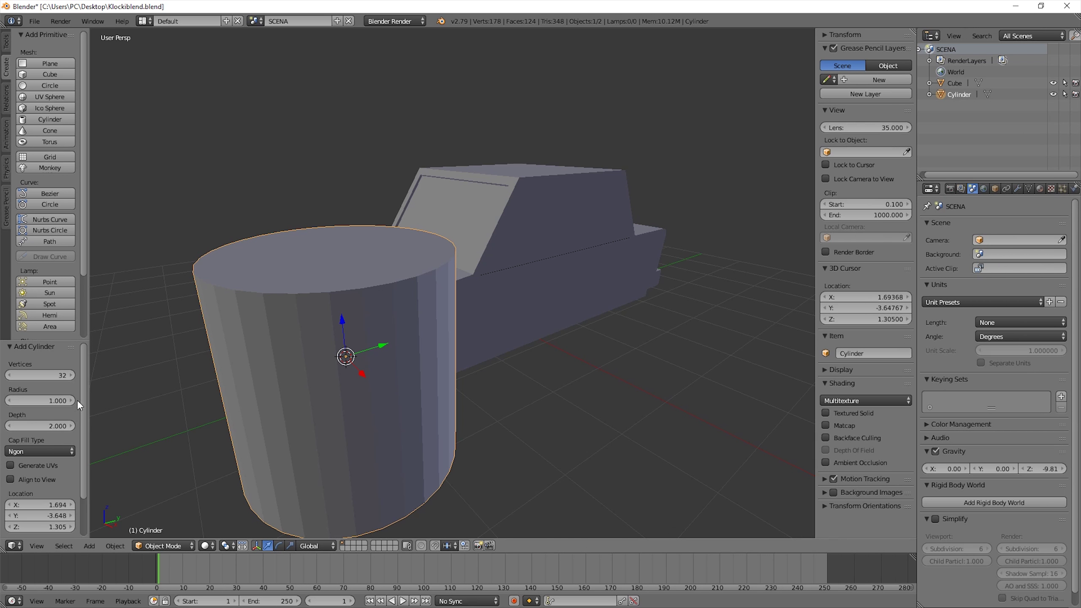
pyautogui.click(60, 372)
pyautogui.write('64')
pyautogui.press('Return')
# Step: Scale the cylinder down to 0.424 and rotate it 90° about Y
pyautogui.click(341, 340)
pyautogui.press('s')
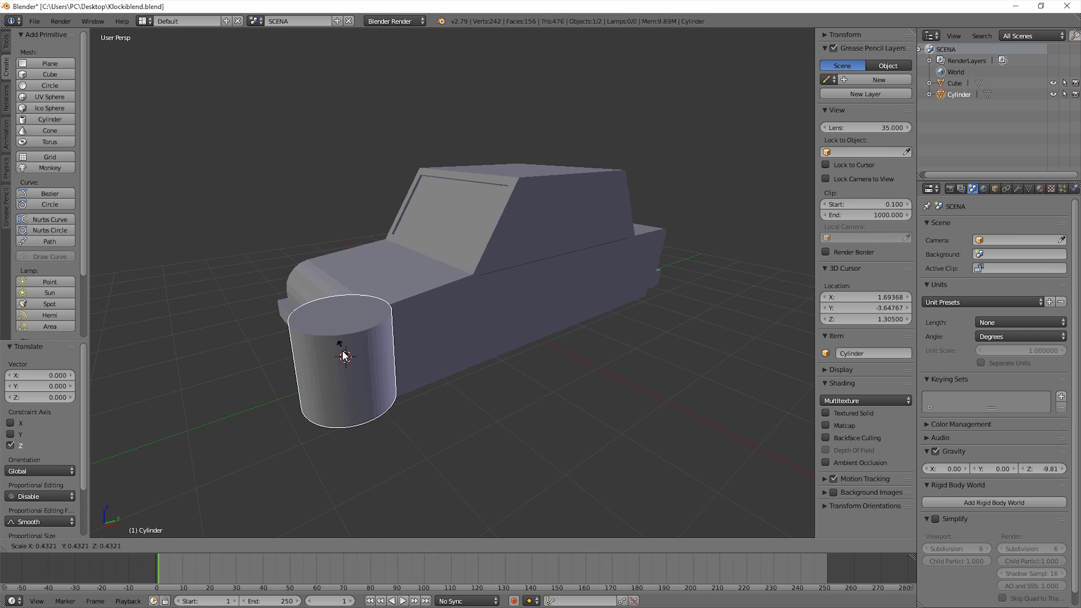
pyautogui.click(348, 354)
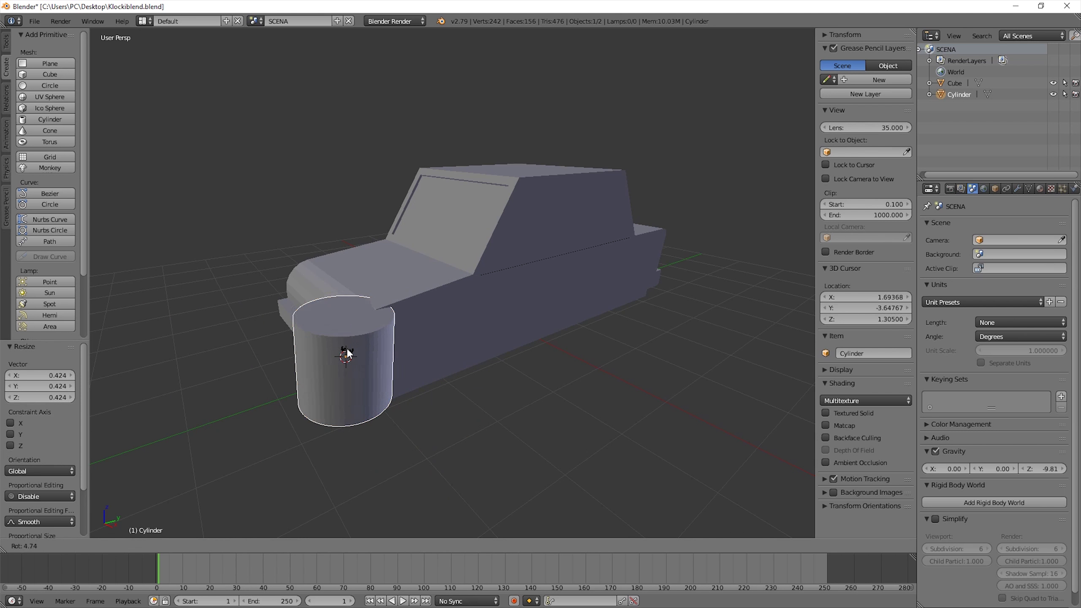
pyautogui.press('r')
pyautogui.press('z')
pyautogui.press('x')
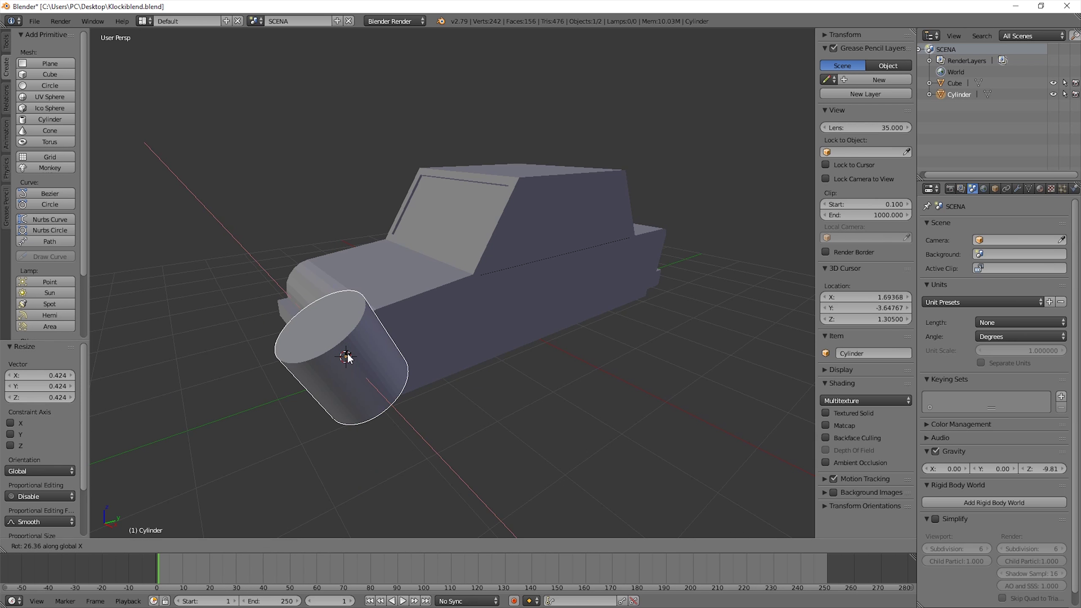
pyautogui.write('y90')
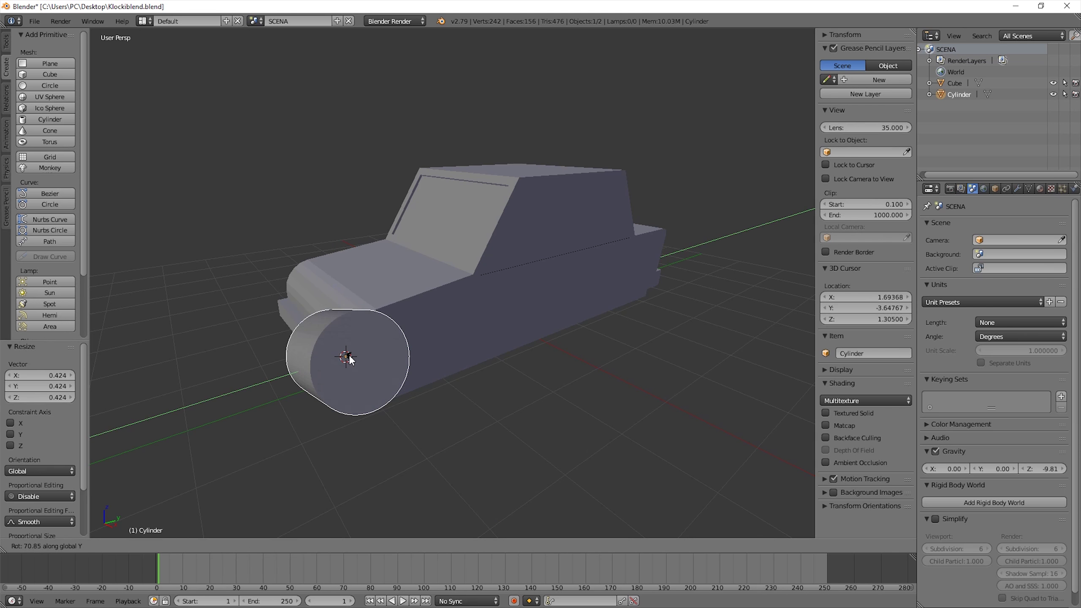
pyautogui.press('Return')
# Step: Lower the cylinder along Z beside the body and restore the quad view
pyautogui.press('g')
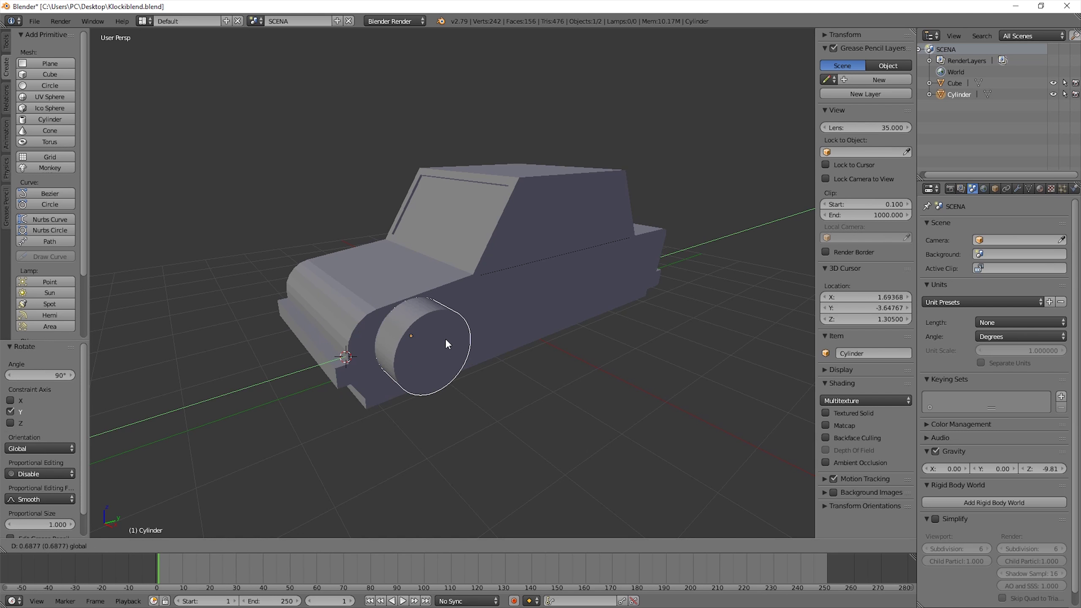
pyautogui.click(451, 337)
pyautogui.press('g')
pyautogui.press('z')
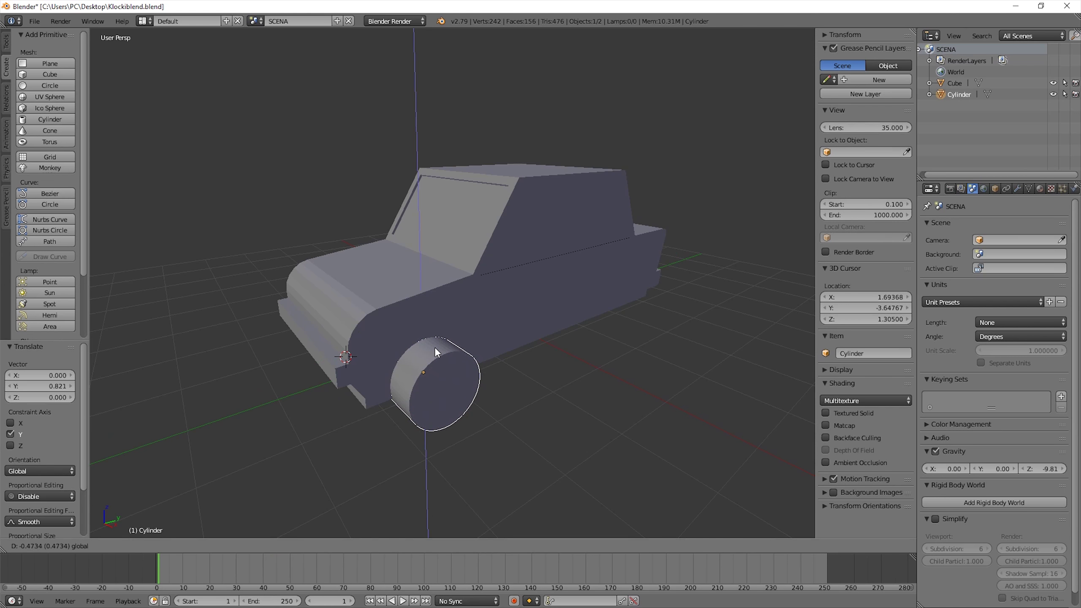
pyautogui.click(446, 351)
pyautogui.hotkey('ctrl', 'alt', 'q')
# Step: Enlarge the wheel, shift it 0.148 along Y, then scale it by 0.918
pyautogui.scroll(3, 686, 437)
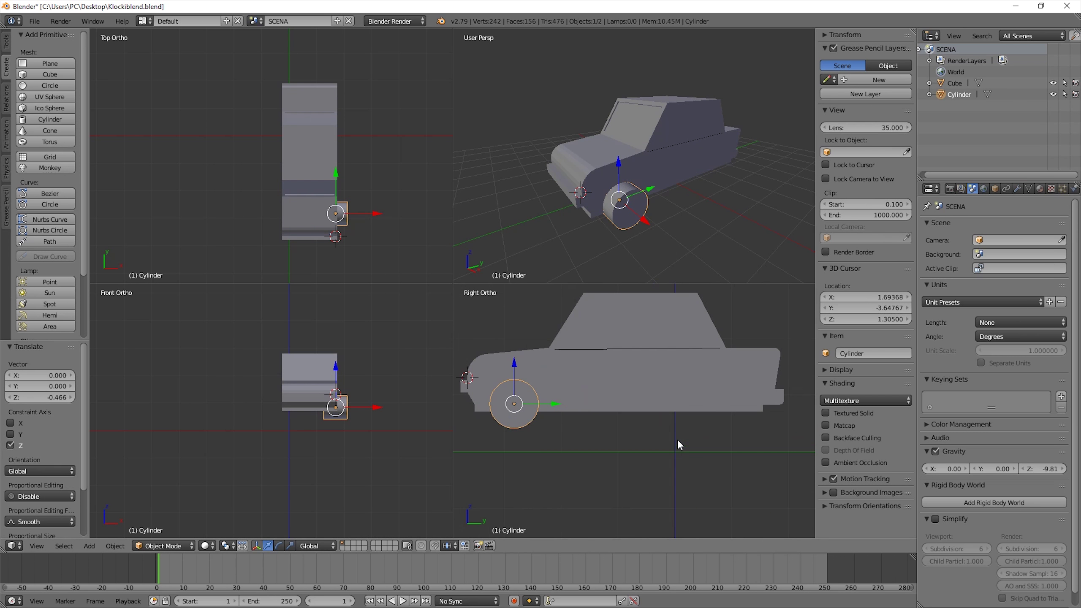
pyautogui.press('s')
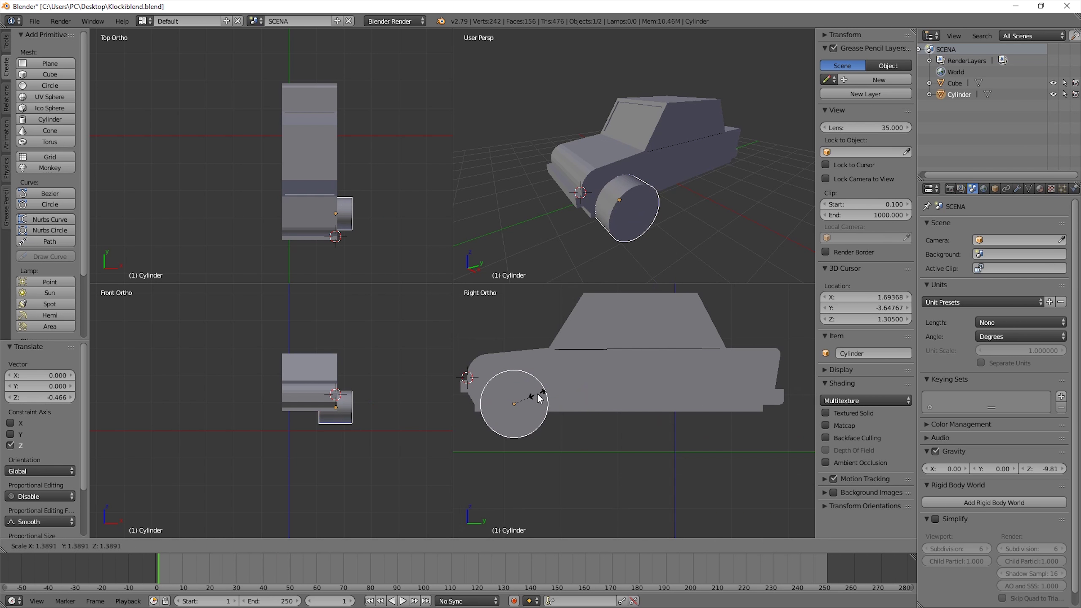
pyautogui.click(541, 397)
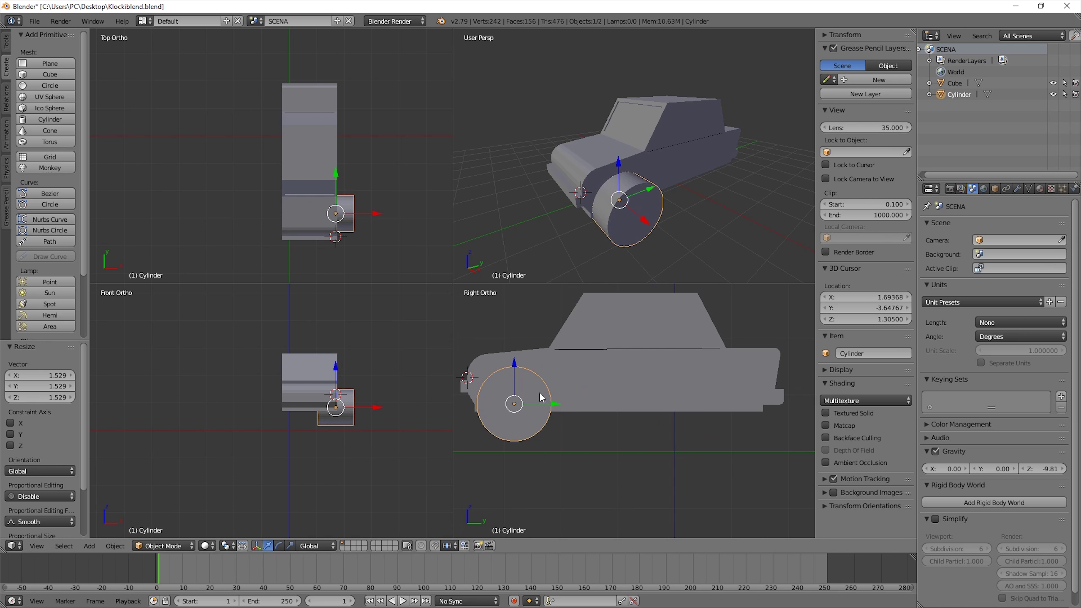
pyautogui.moveTo(543, 404); pyautogui.dragTo(552, 407)
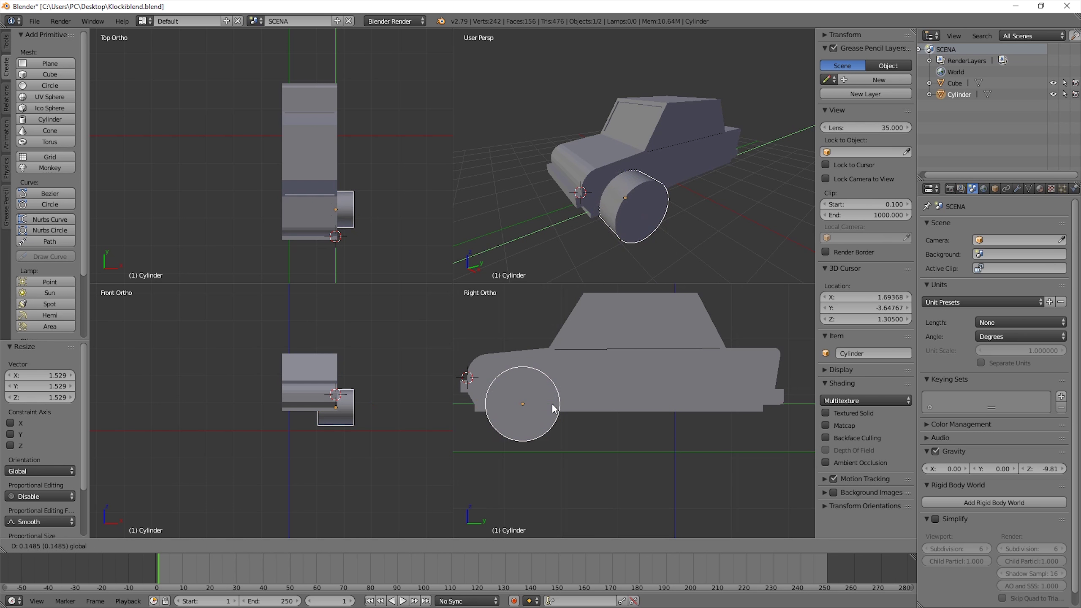
pyautogui.press('s')
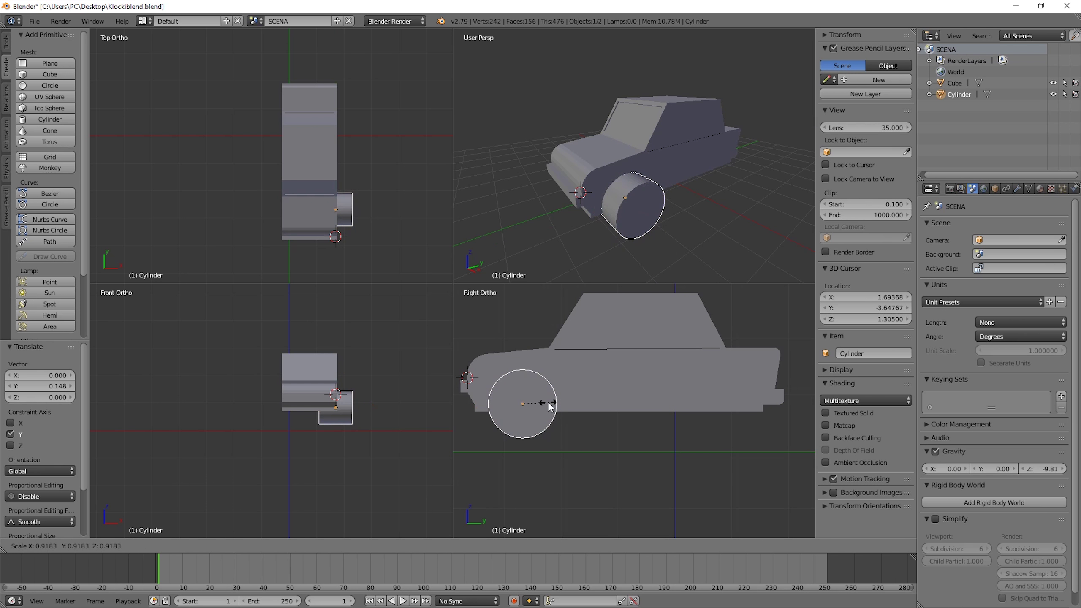
pyautogui.click(547, 401)
# Step: Switch to wireframe and nudge the wheel 0.061 outward along X
pyautogui.press('z')
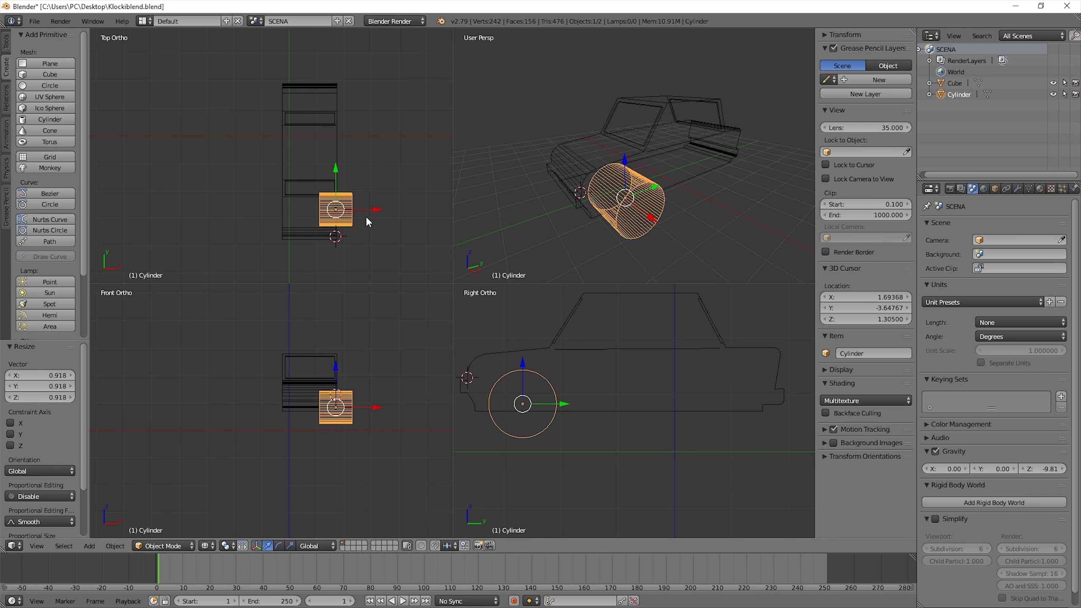
pyautogui.press('g')
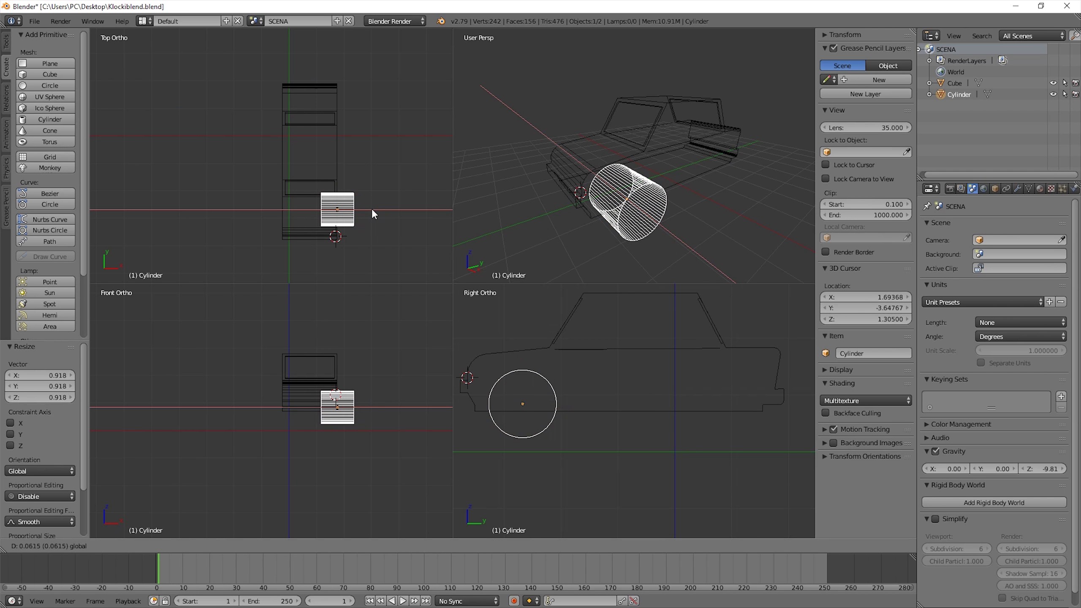
pyautogui.click(371, 208)
pyautogui.scroll(2, 337, 214)
pyautogui.keyDown('shift'); pyautogui.moveTo(346, 230); pyautogui.dragTo(329, 195, button='middle'); pyautogui.keyUp('shift')
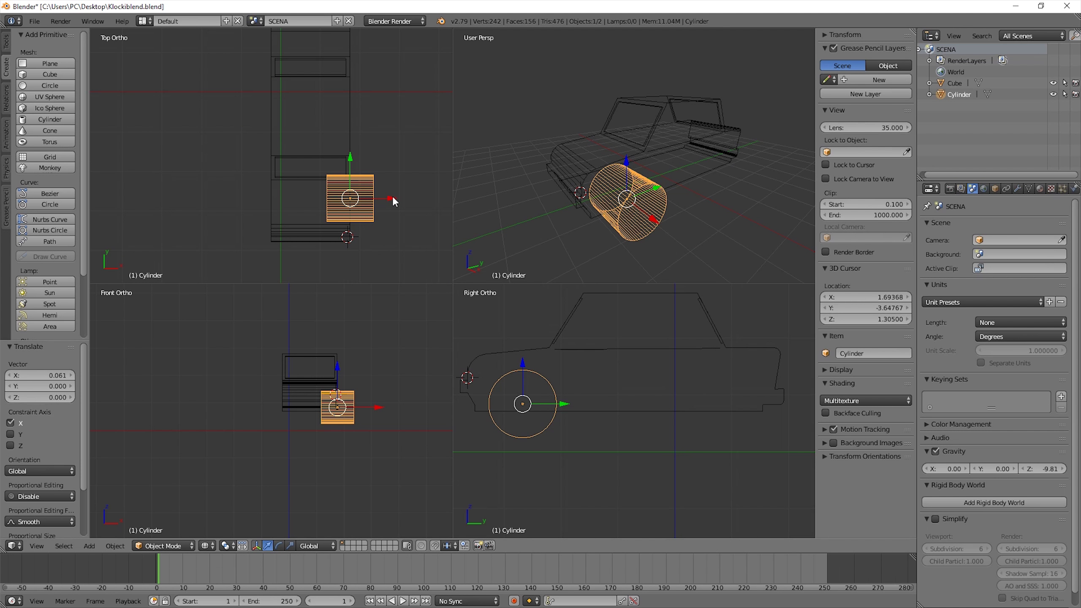
# Step: Duplicate the wheel and move the copy along X to the car's other side
pyautogui.press('g')
pyautogui.hotkey('shift', 'x')
pyautogui.click(381, 205)
pyautogui.hotkey('shift', 'd')
pyautogui.rightClick(379, 199)
pyautogui.press('g')
pyautogui.press('x')
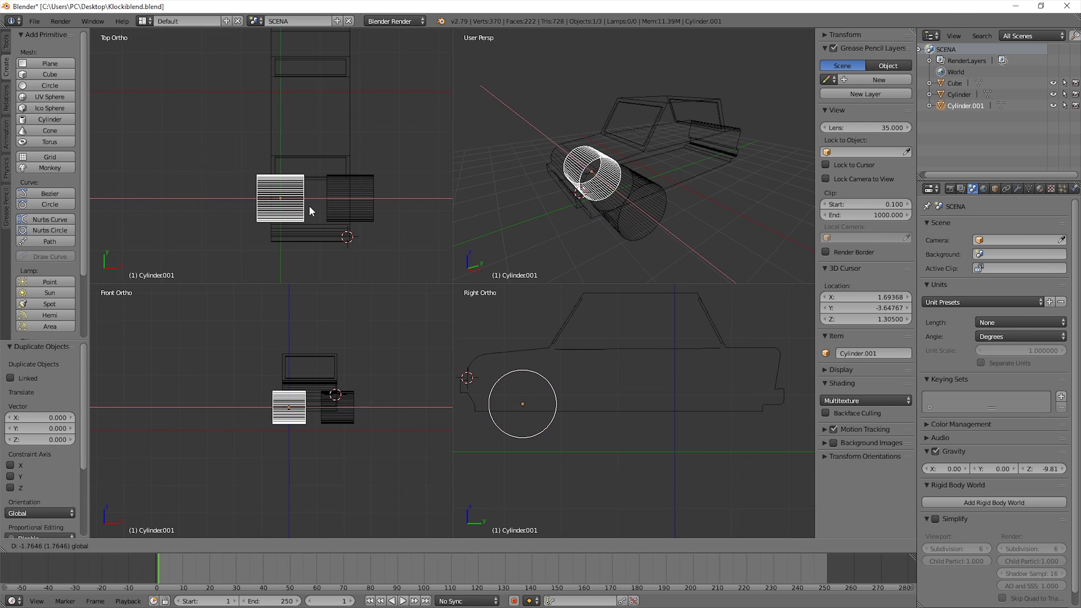
pyautogui.click(302, 206)
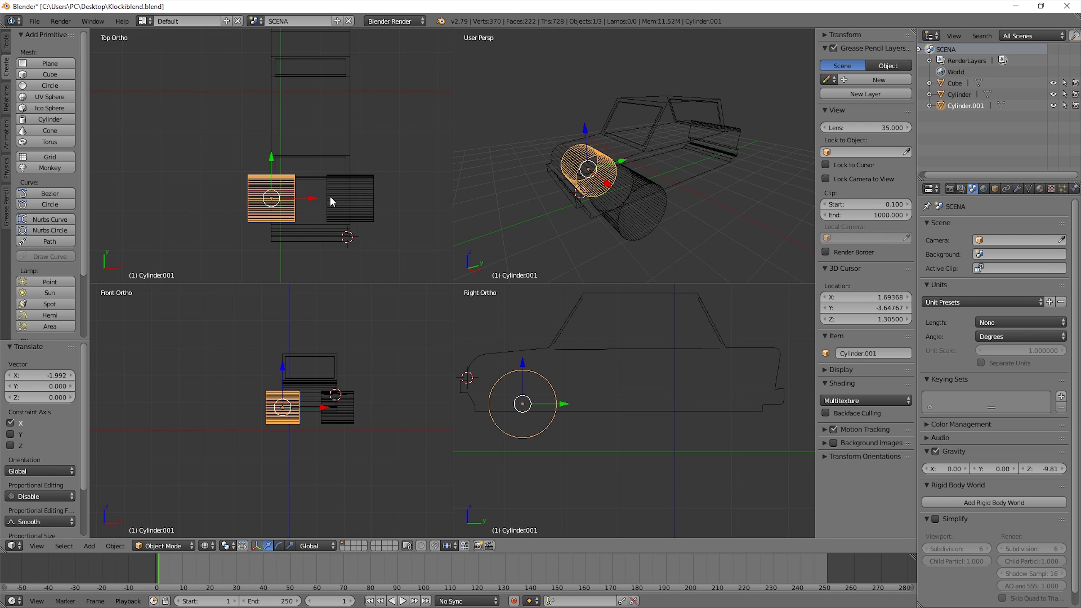
# Step: Duplicate both wheels about 3.5 units along Y to the rear axle, then deselect
pyautogui.keyDown('shift'); pyautogui.rightClick(346, 203); pyautogui.keyUp('shift')
pyautogui.keyDown('shift'); pyautogui.moveTo(390, 196); pyautogui.dragTo(380, 235, button='middle'); pyautogui.keyUp('shift')
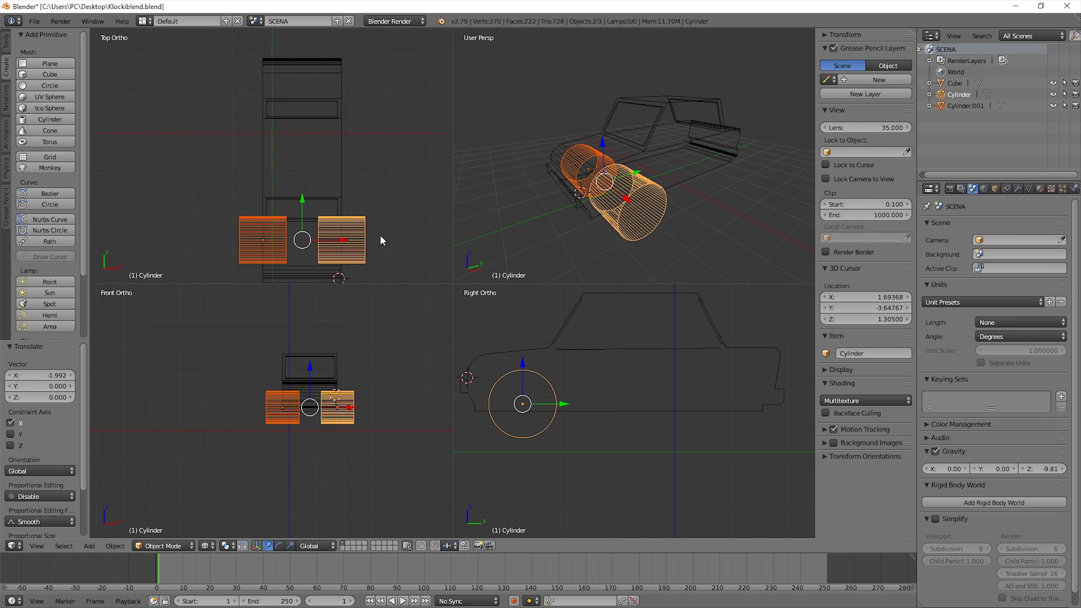
pyautogui.hotkey('shift', 'd')
pyautogui.rightClick(372, 211)
pyautogui.press('g')
pyautogui.press('y')
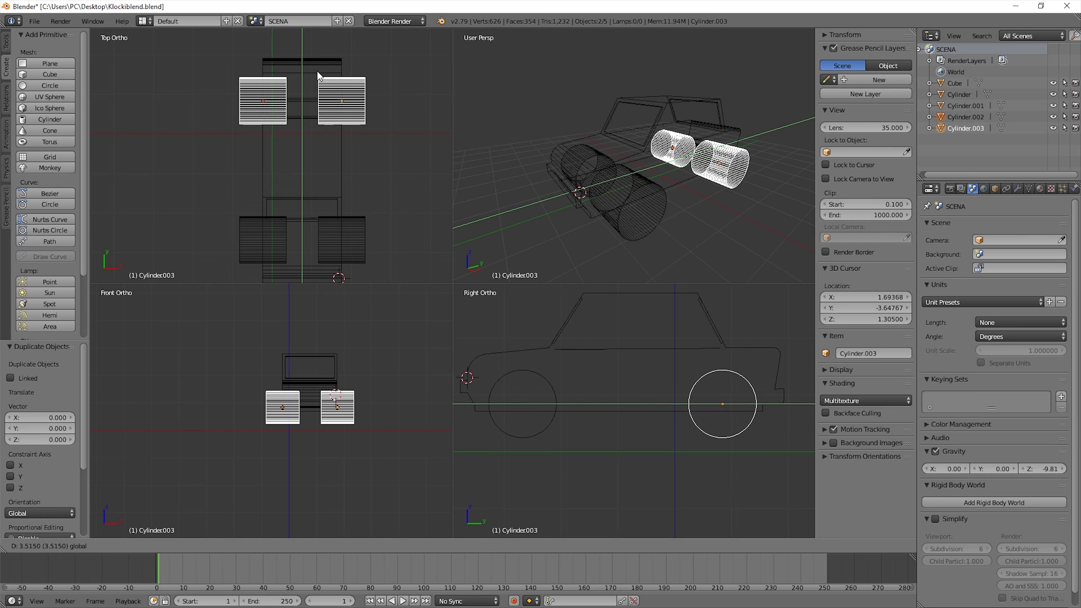
pyautogui.click(319, 77)
pyautogui.press('a')
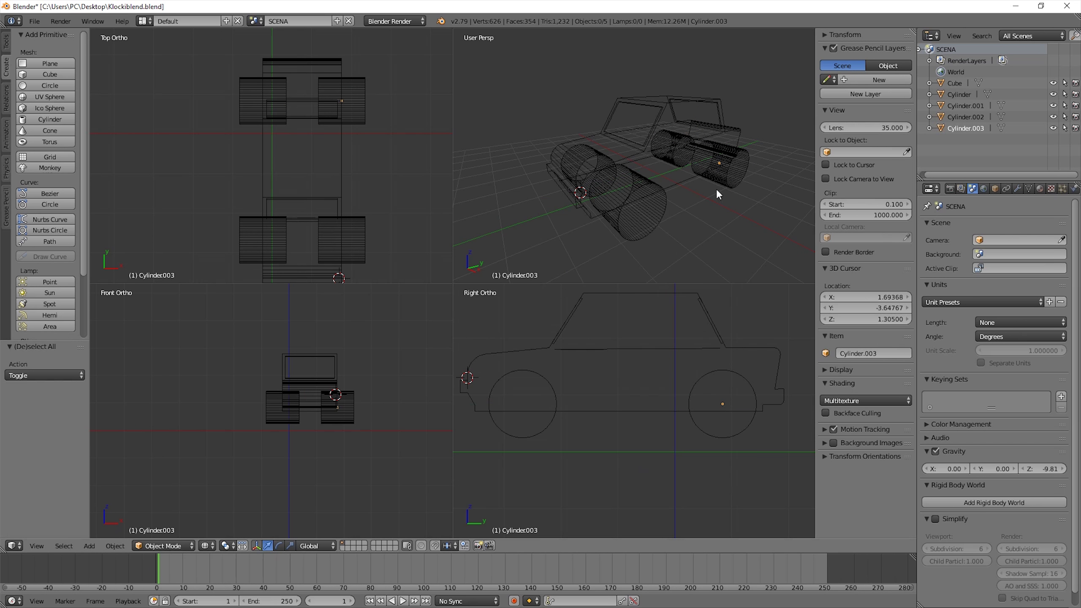
# Step: Show the car solid-shaded in one large perspective view
pyautogui.hotkey('ctrl', 'alt', 'q')
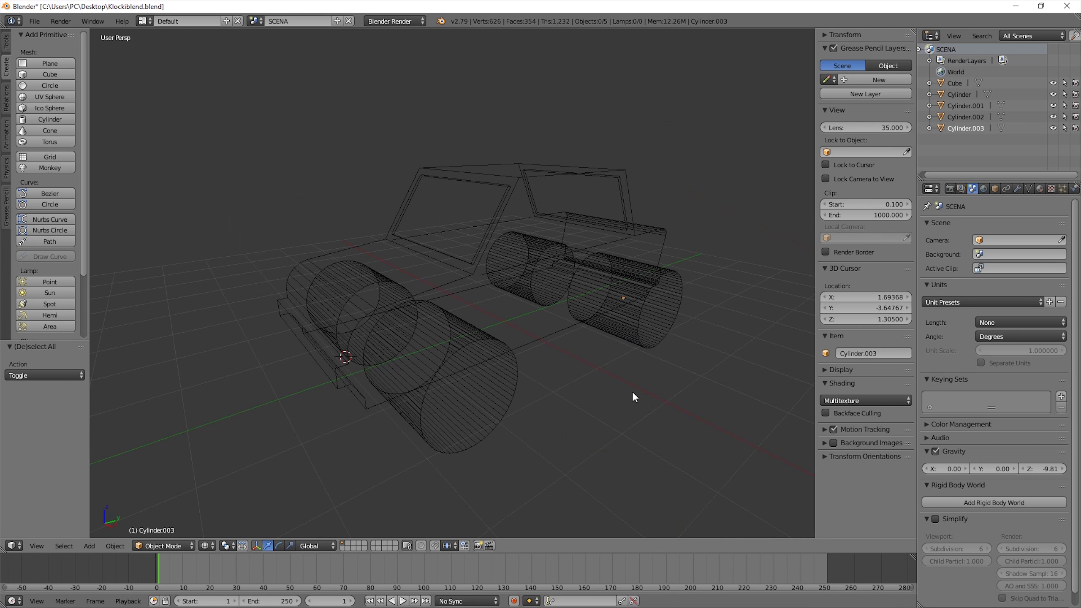
pyautogui.press('z')
pyautogui.moveTo(590, 411); pyautogui.dragTo(619, 376, button='middle')
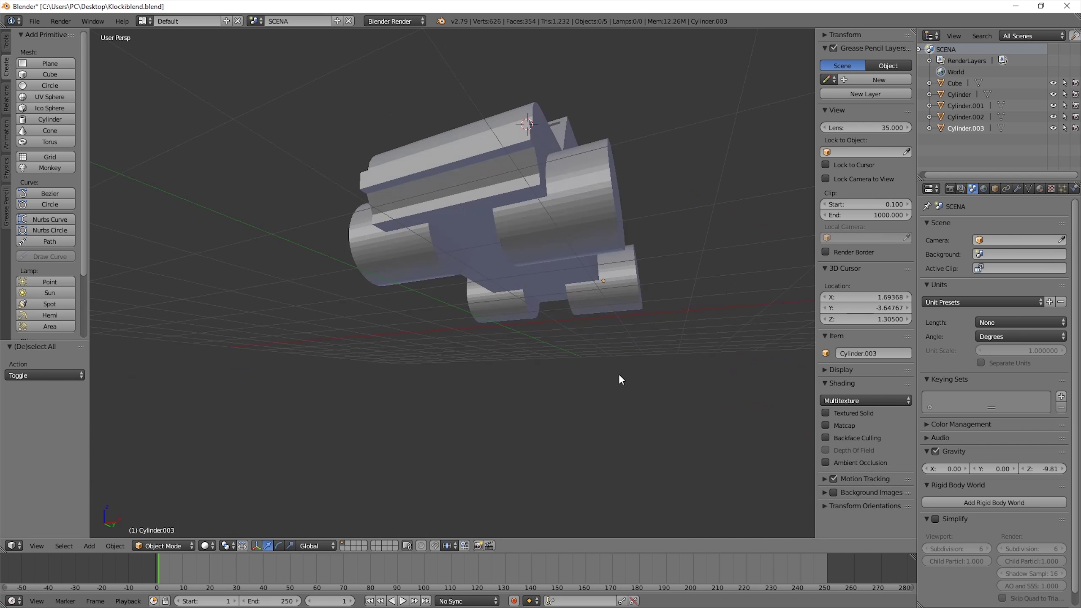
# Step: Select the car body and show its modifier settings
pyautogui.click(478, 147)
pyautogui.rightClick(480, 147)
pyautogui.moveTo(510, 173)
pyautogui.mouseDown(button='middle')
pyautogui.moveTo(472, 220)
pyautogui.moveTo(548, 221)
pyautogui.mouseUp(button='middle')
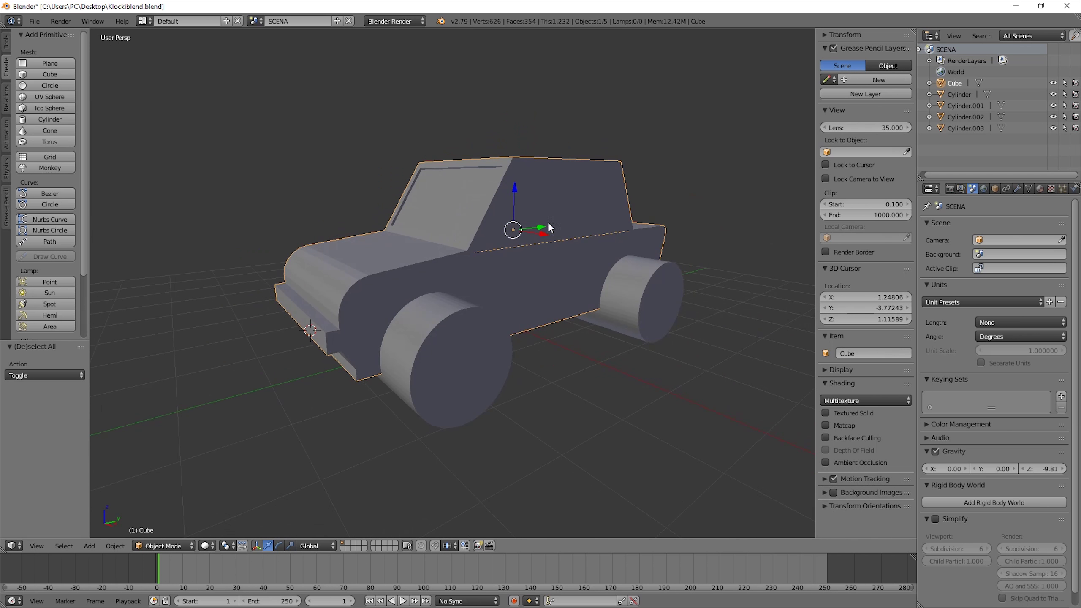
pyautogui.click(1018, 189)
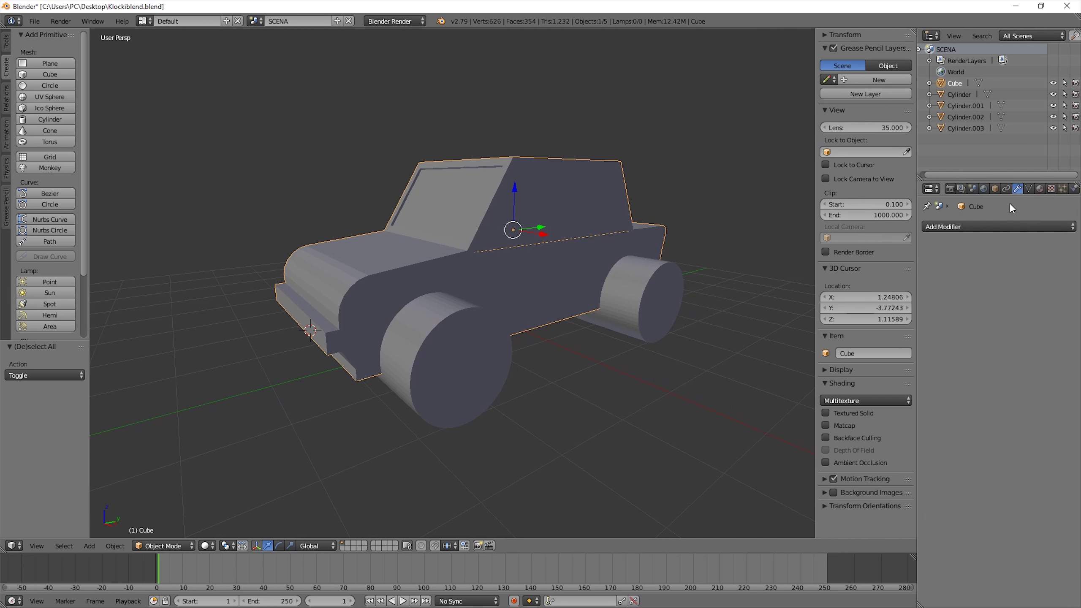
# Step: Add a trial Boolean modifier to the body, cancel the cutter pick, and remove the modifier
pyautogui.click(1017, 226)
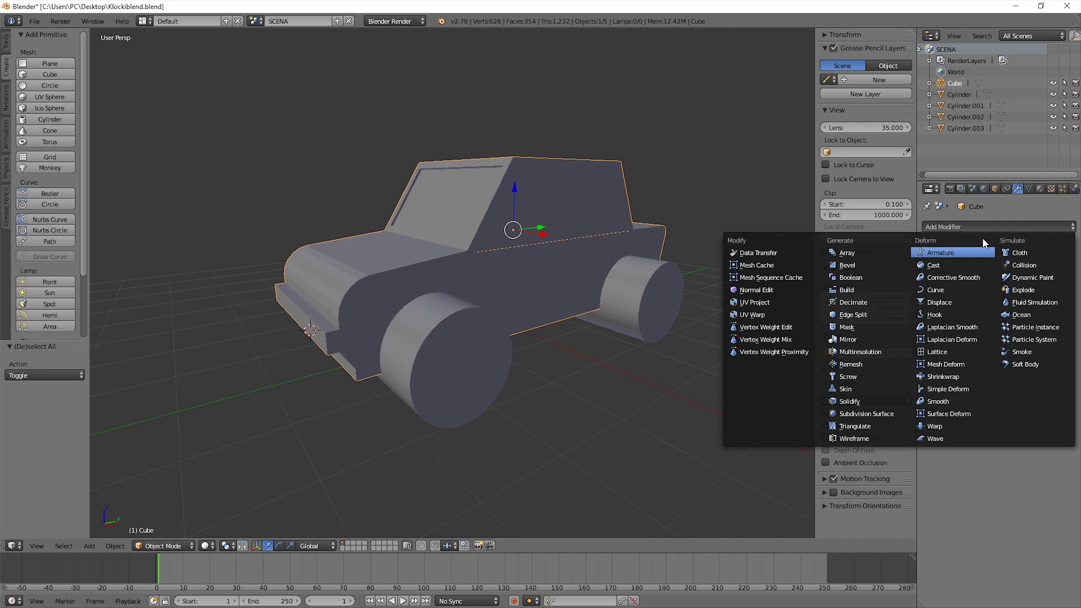
pyautogui.click(865, 278)
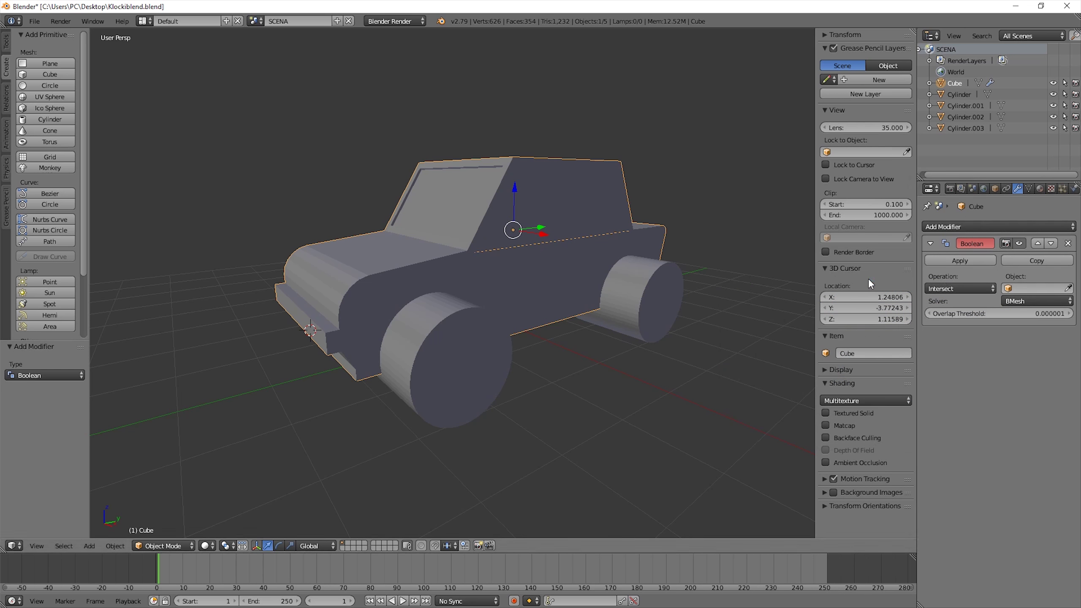
pyautogui.click(1068, 289)
pyautogui.click(450, 343)
pyautogui.click(1068, 243)
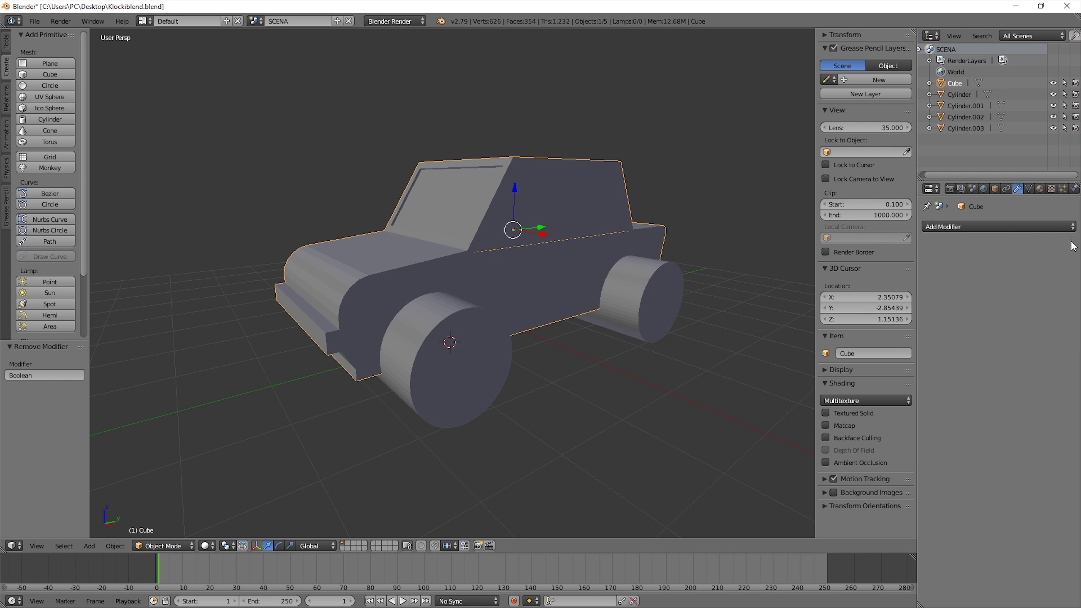
# Step: Select all four wheel cylinders and join them into one object, Cylinder.002
pyautogui.press('a')
pyautogui.rightClick(479, 356)
pyautogui.keyDown('shift'); pyautogui.rightClick(655, 294); pyautogui.keyUp('shift')
pyautogui.moveTo(655, 294)
pyautogui.mouseDown(button='middle')
pyautogui.moveTo(639, 307)
pyautogui.moveTo(505, 269)
pyautogui.mouseUp(button='middle')
pyautogui.keyDown('shift'); pyautogui.rightClick(436, 240); pyautogui.keyUp('shift')
pyautogui.keyDown('shift'); pyautogui.rightClick(482, 305); pyautogui.keyUp('shift')
pyautogui.moveTo(482, 305)
pyautogui.mouseDown(button='middle')
pyautogui.moveTo(533, 318)
pyautogui.moveTo(516, 349)
pyautogui.mouseUp(button='middle')
pyautogui.scroll(1, 591, 273)
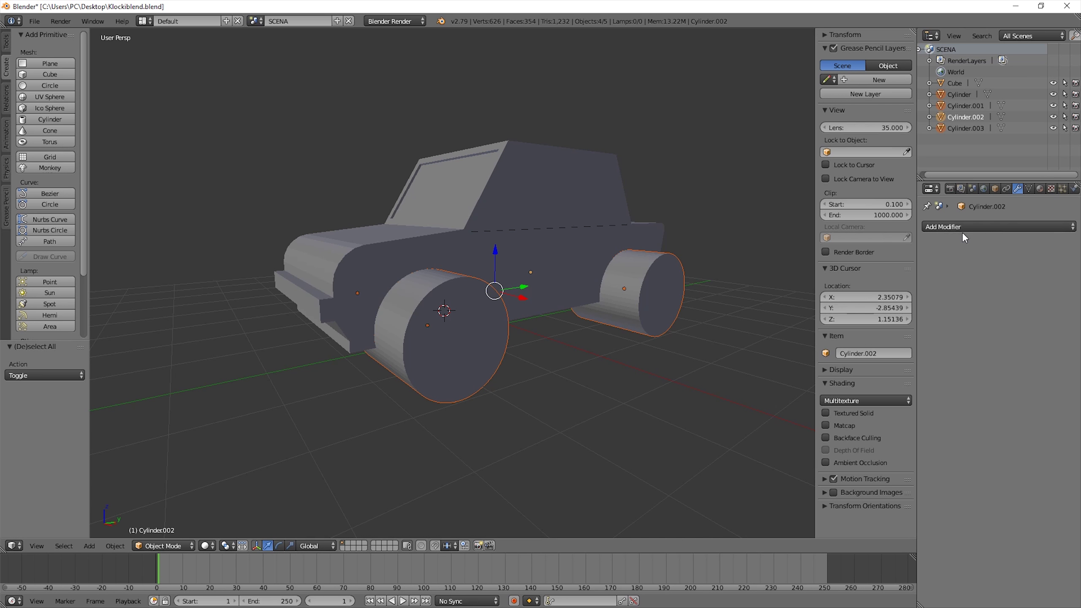
pyautogui.press('x')
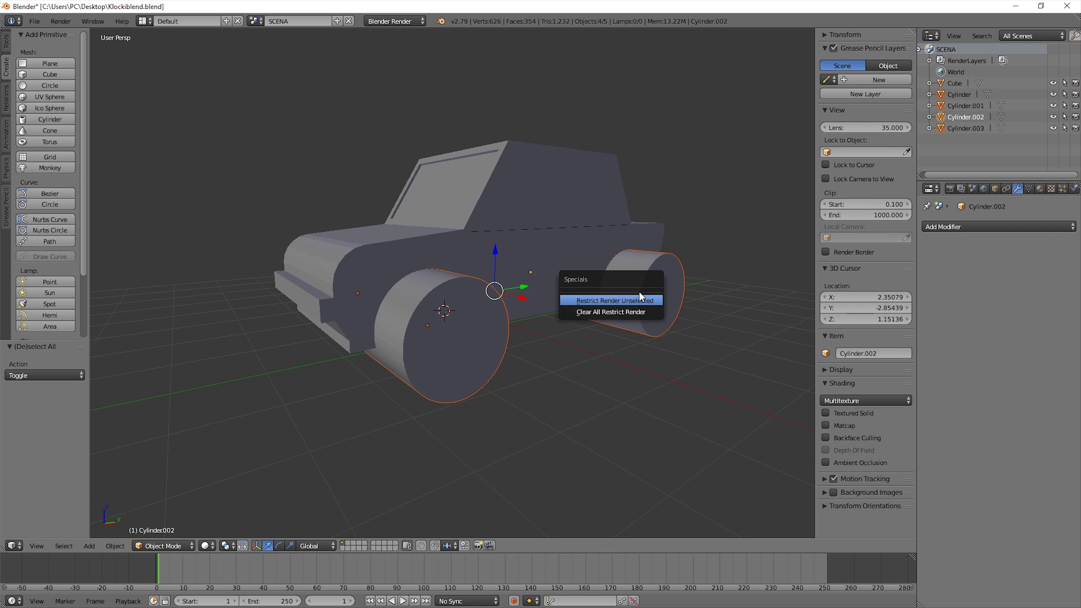
pyautogui.click(114, 548)
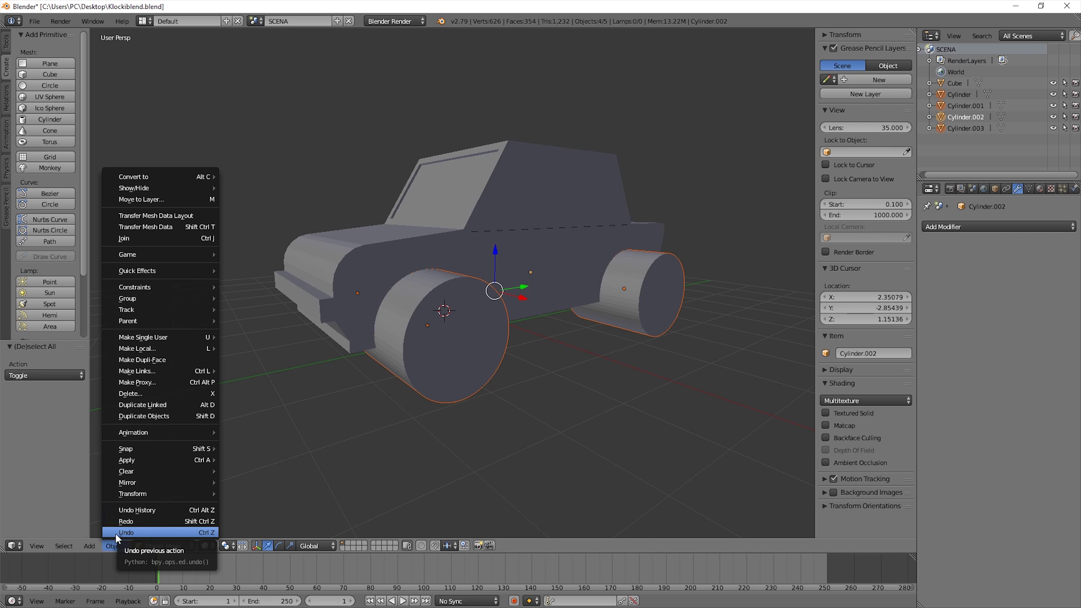
pyautogui.moveTo(144, 298)
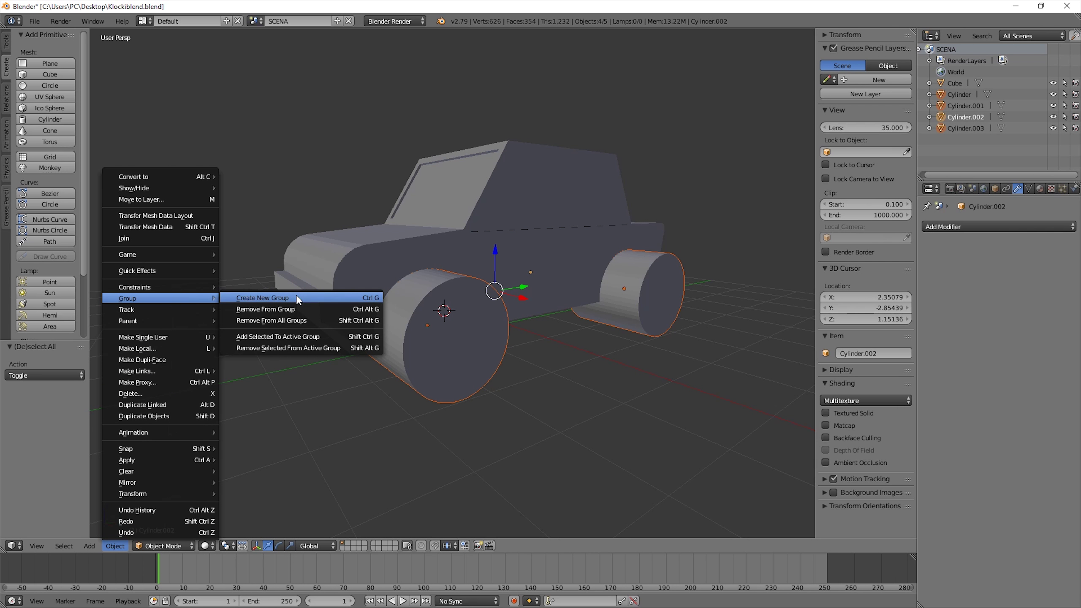
pyautogui.click(206, 238)
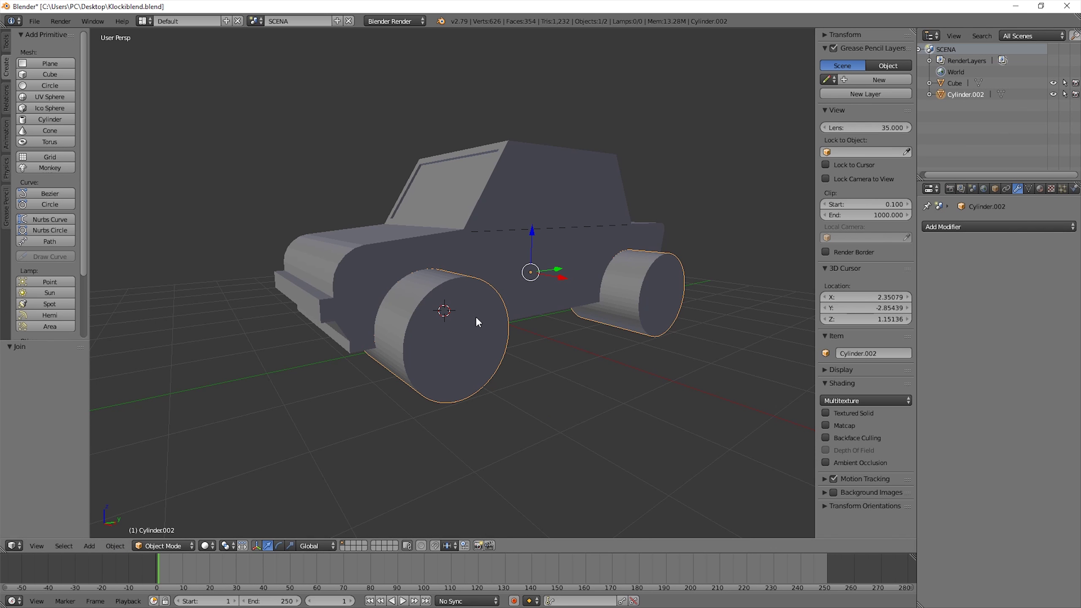
# Step: Select the body and joined wheels, then briefly edit the wheels' mesh with faces deselected
pyautogui.press('a')
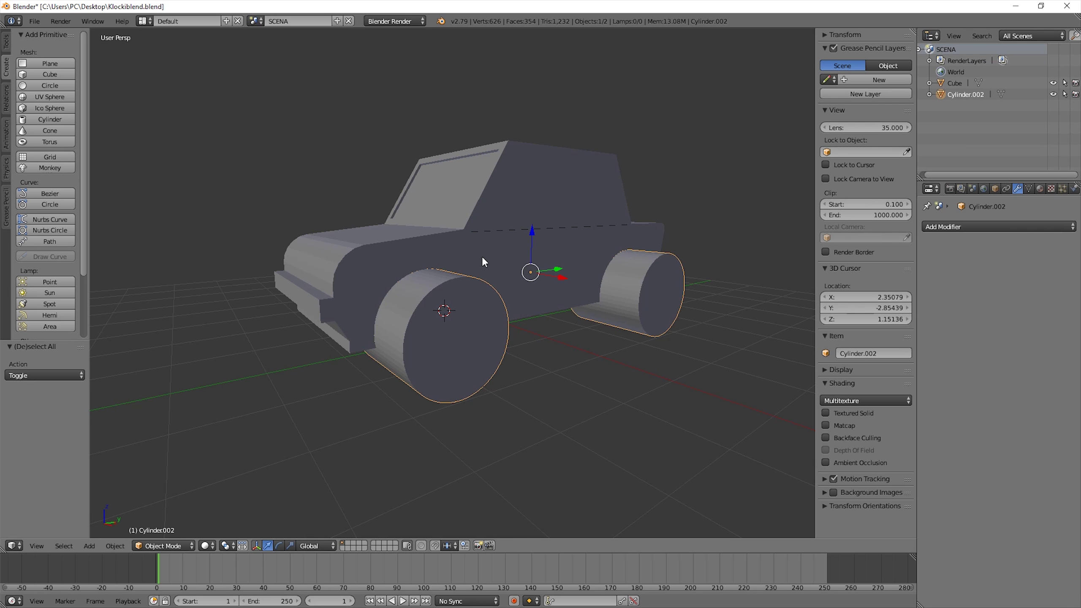
pyautogui.rightClick(482, 256)
pyautogui.rightClick(639, 296)
pyautogui.click(929, 95)
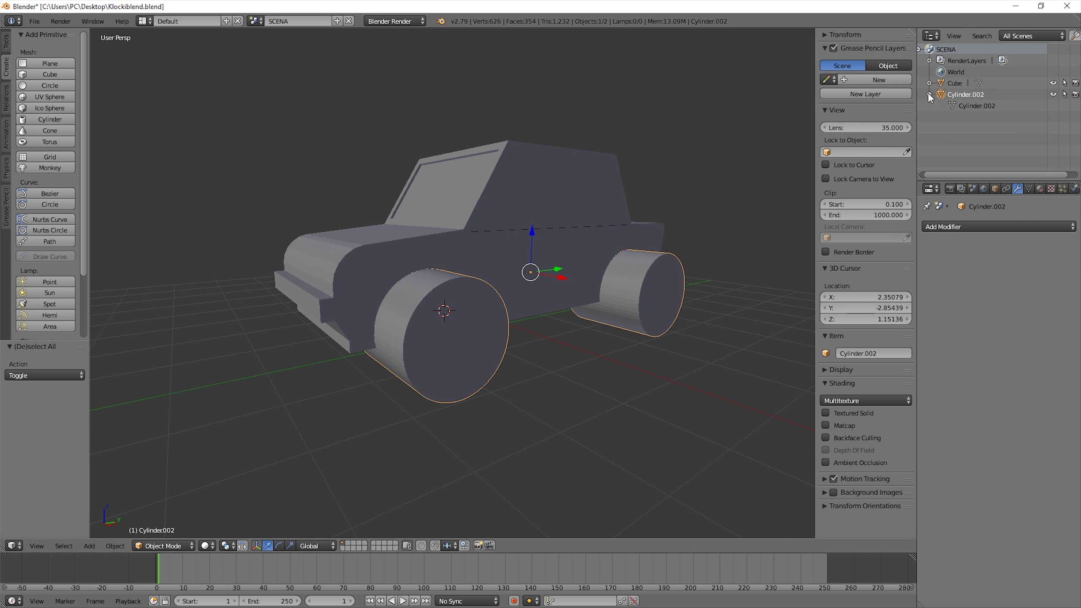
pyautogui.click(977, 105)
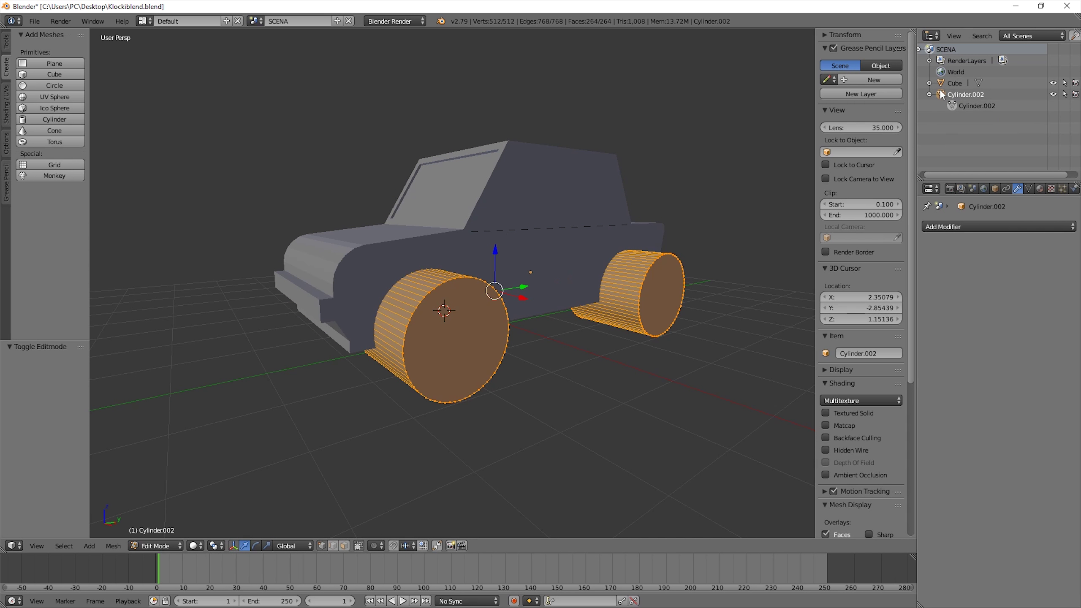
pyautogui.click(929, 95)
pyautogui.press('a')
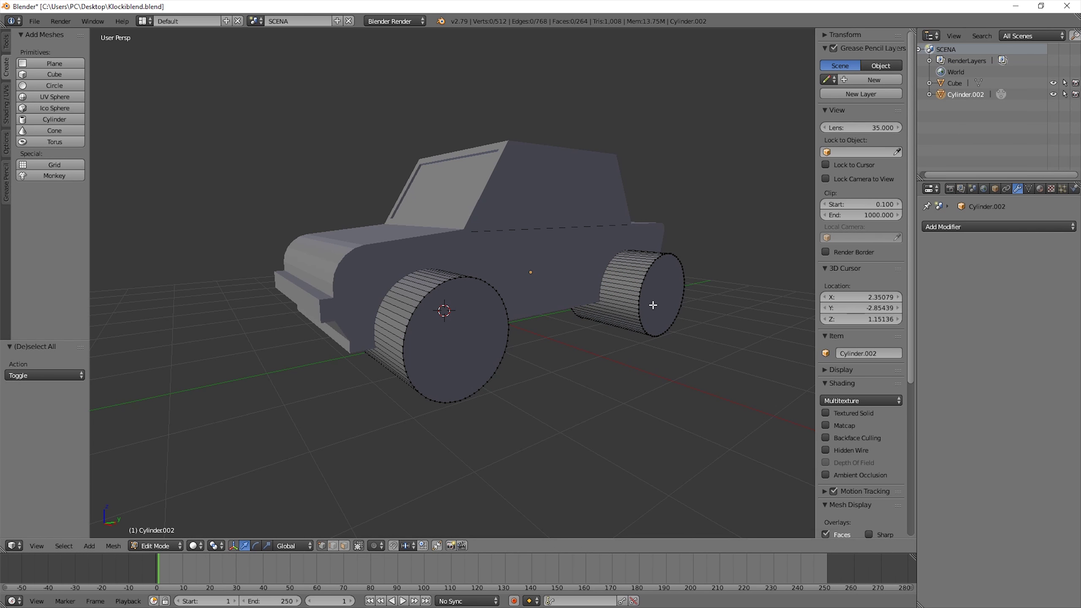
pyautogui.click(954, 92)
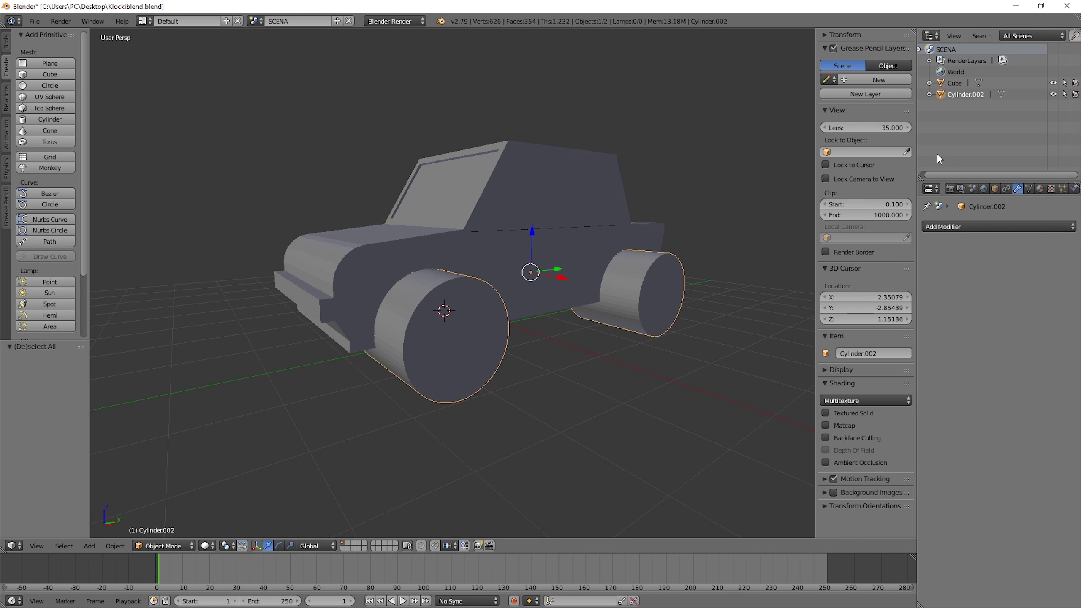
# Step: Add a Boolean to the car body using the joined wheels, then undo its first apply
pyautogui.rightClick(531, 218)
pyautogui.click(1012, 227)
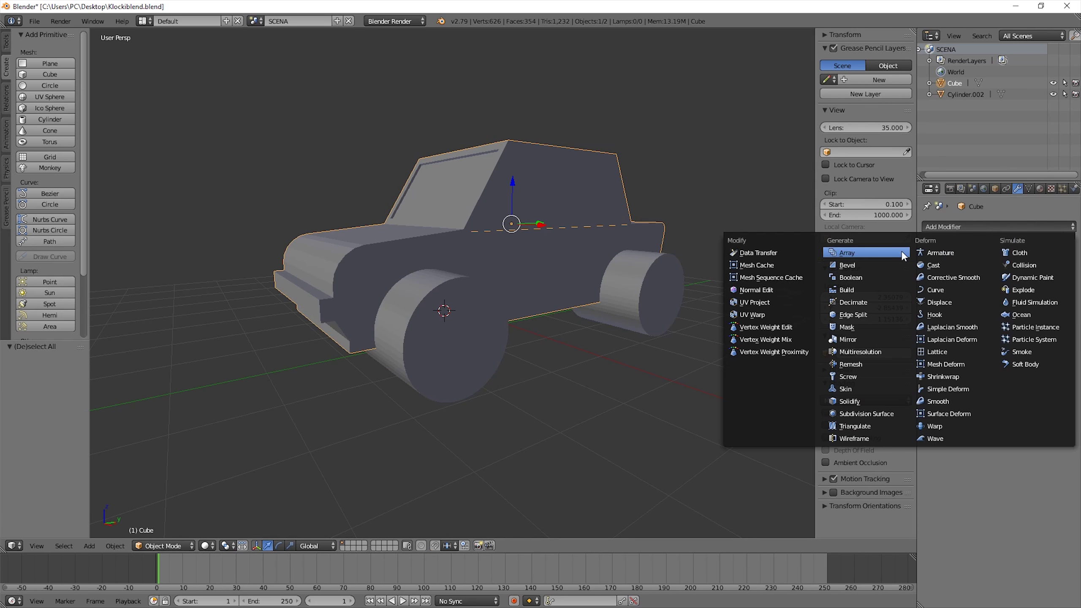
pyautogui.click(880, 279)
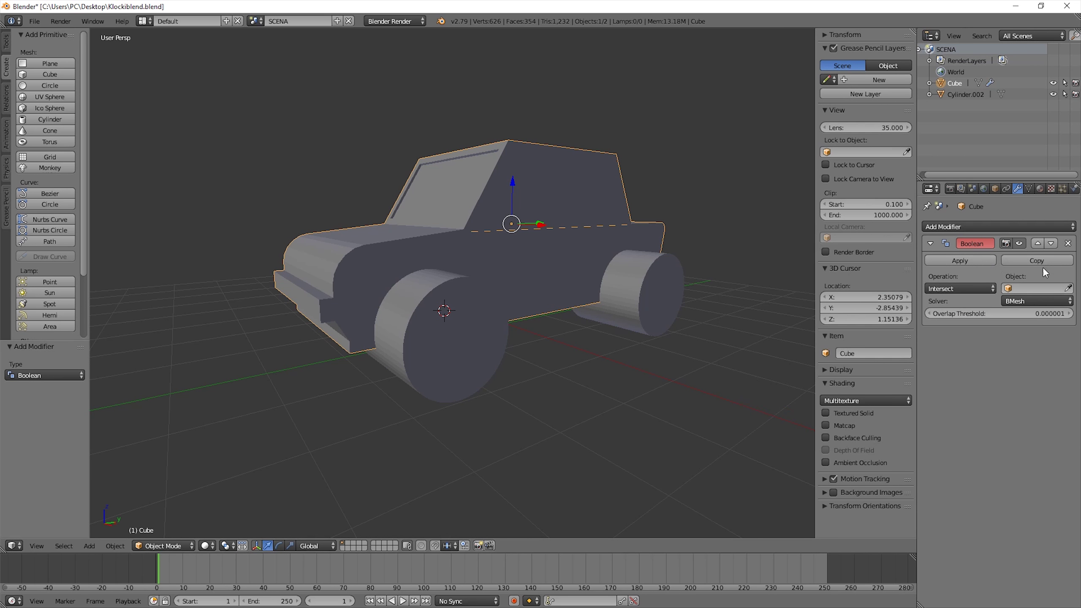
pyautogui.click(1068, 288)
pyautogui.click(667, 291)
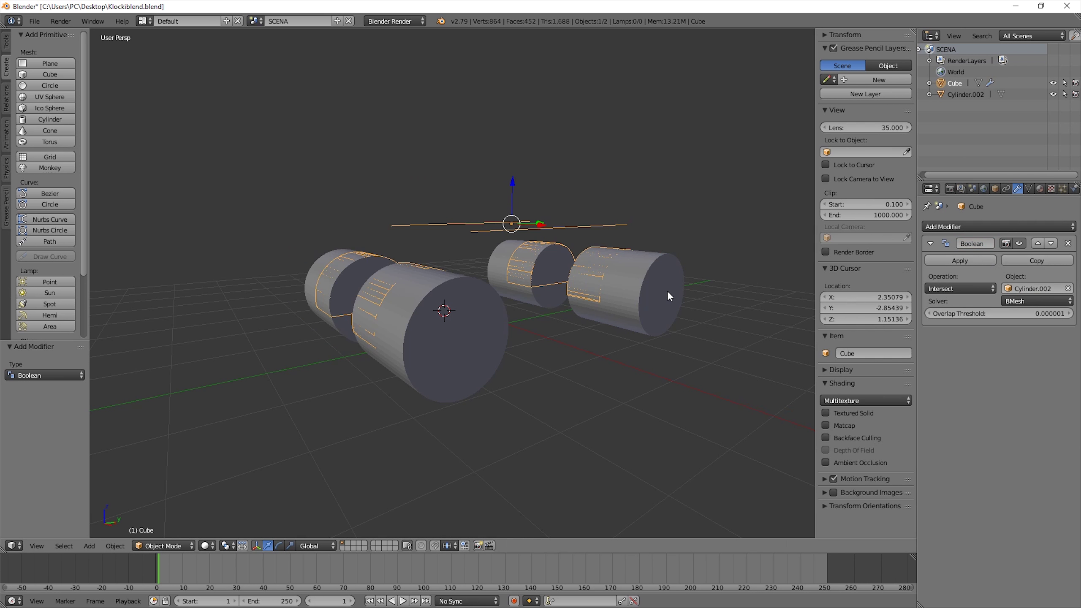
pyautogui.click(986, 260)
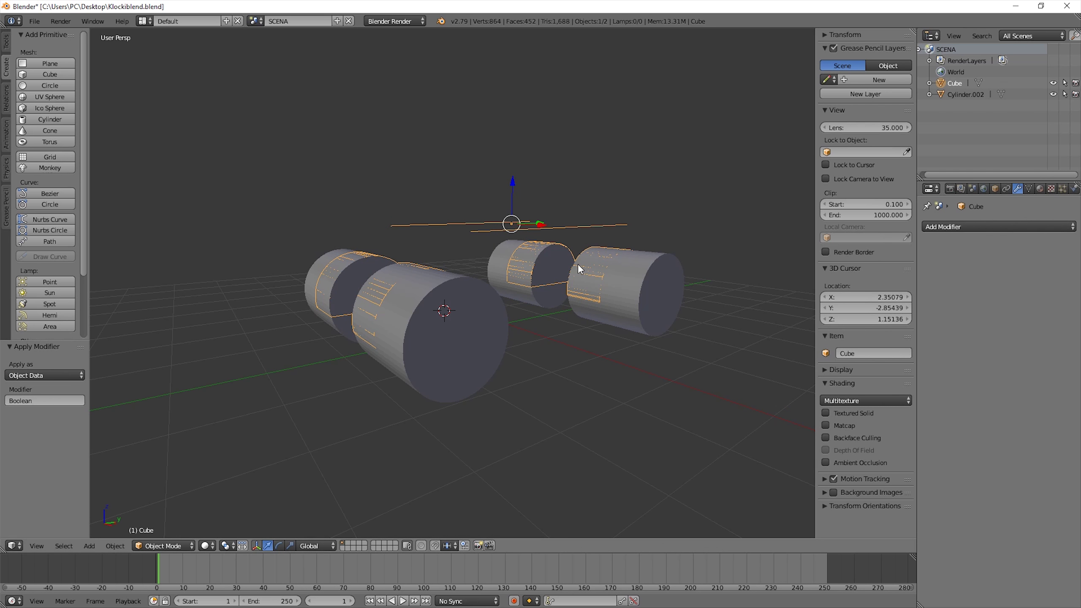
pyautogui.hotkey('ctrl', 'z')
pyautogui.hotkey('ctrl', 'z')
# Step: Set the Boolean to Difference with Cylinder.002 as cutter and apply the wheel-arch cut
pyautogui.click(973, 288)
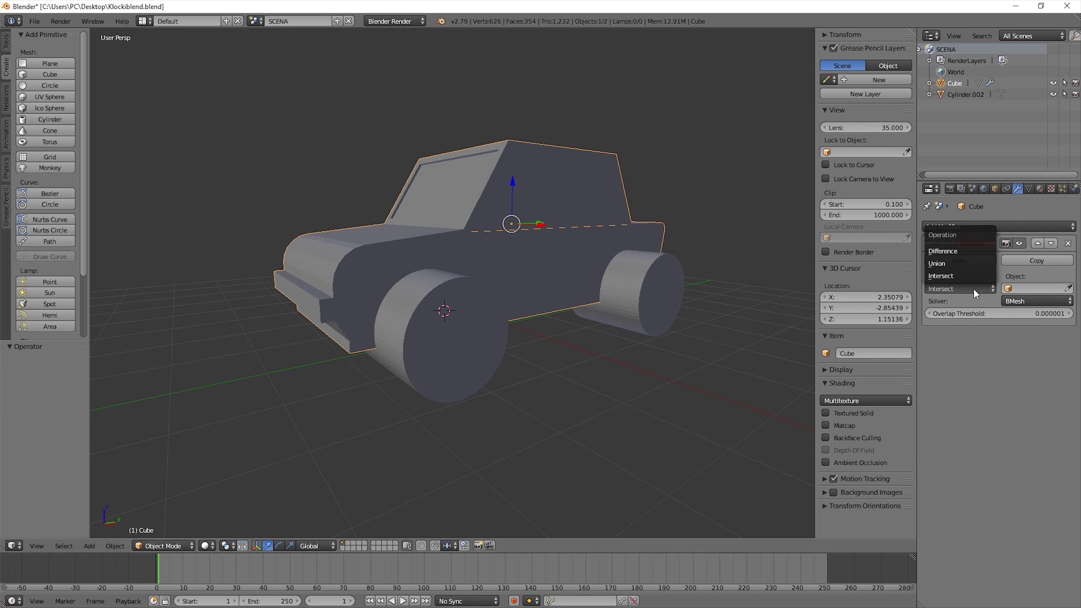
pyautogui.click(967, 260)
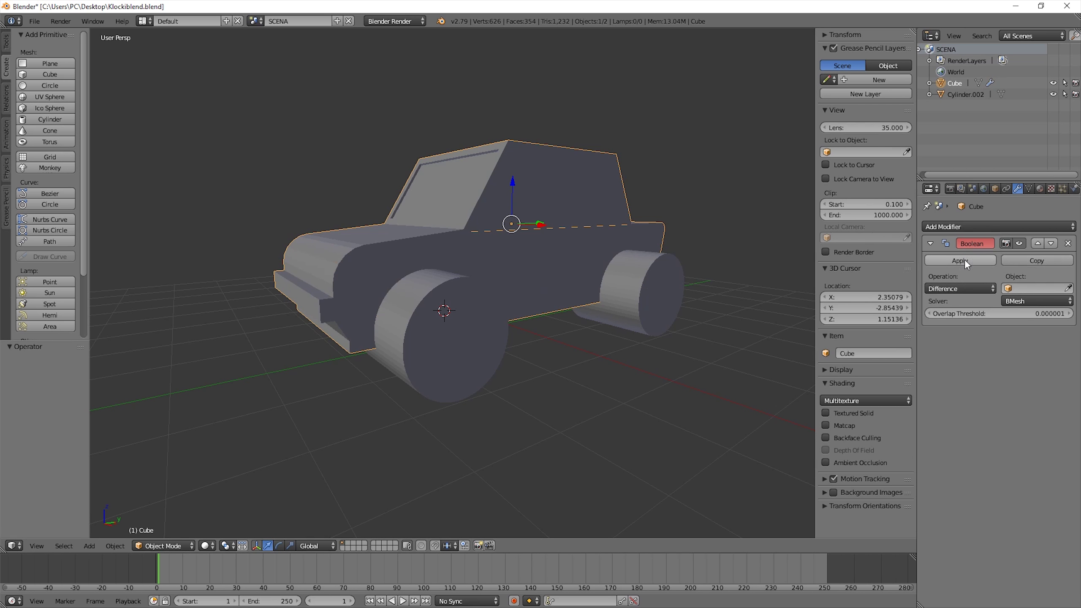
pyautogui.click(958, 259)
pyautogui.rightClick(645, 282)
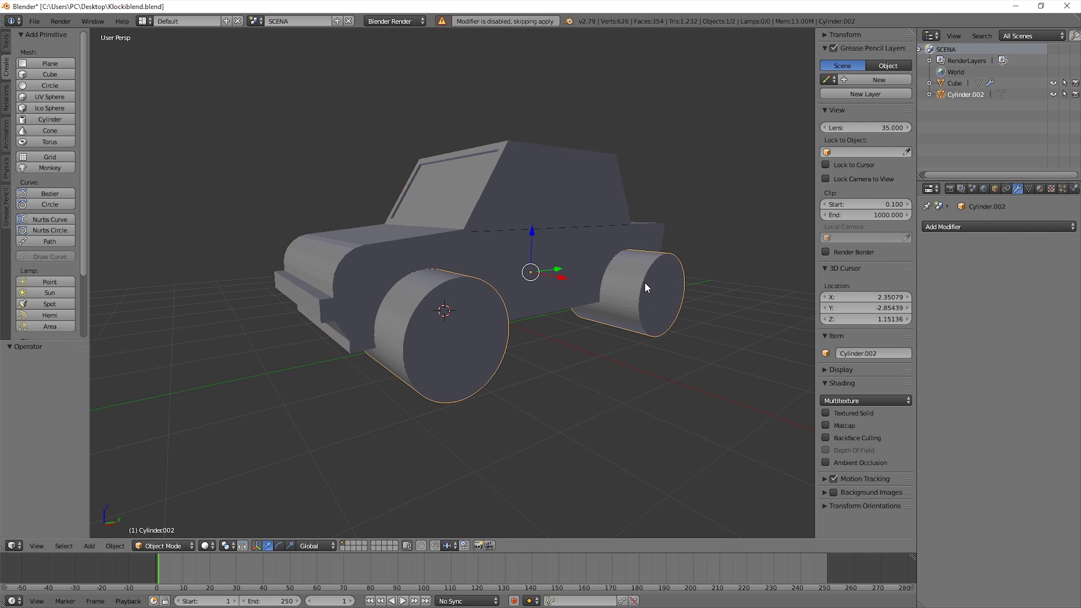
pyautogui.rightClick(594, 237)
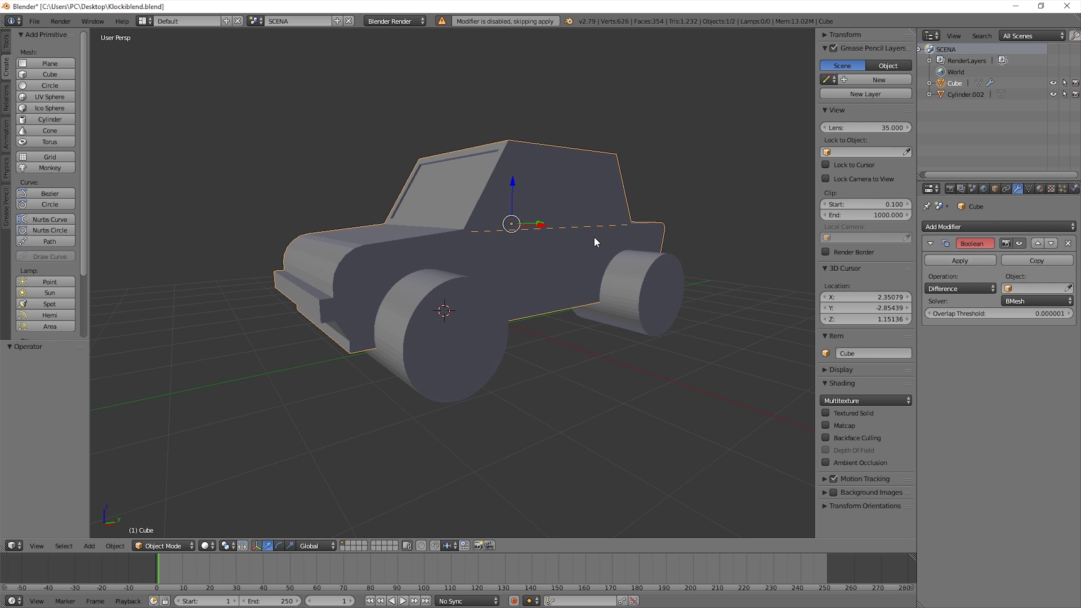
pyautogui.click(668, 277)
pyautogui.click(974, 259)
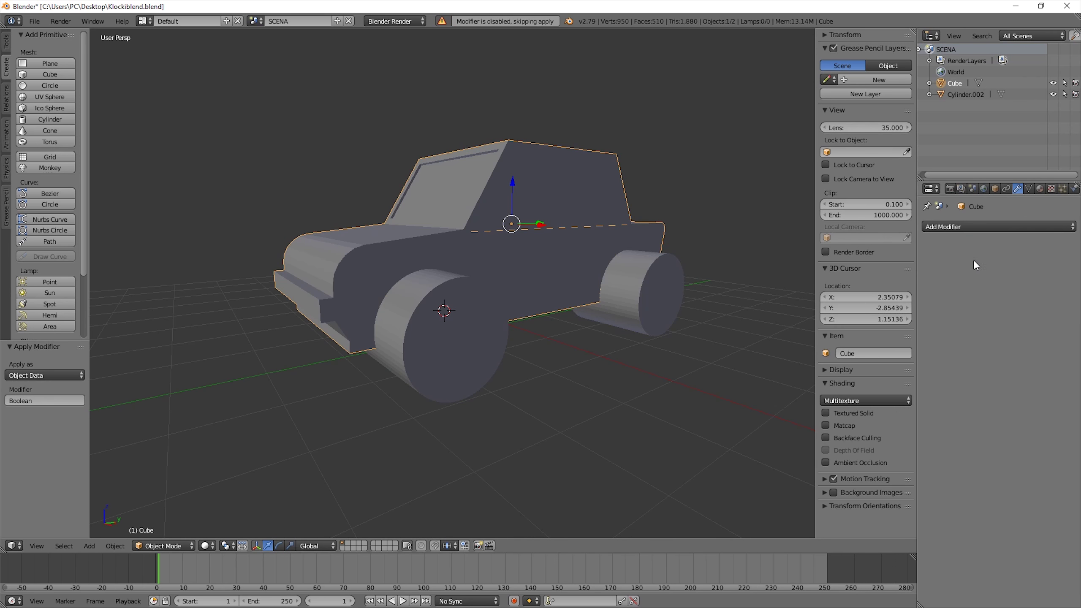
# Step: Delete the joined wheel cylinders from the scene
pyautogui.rightClick(643, 290)
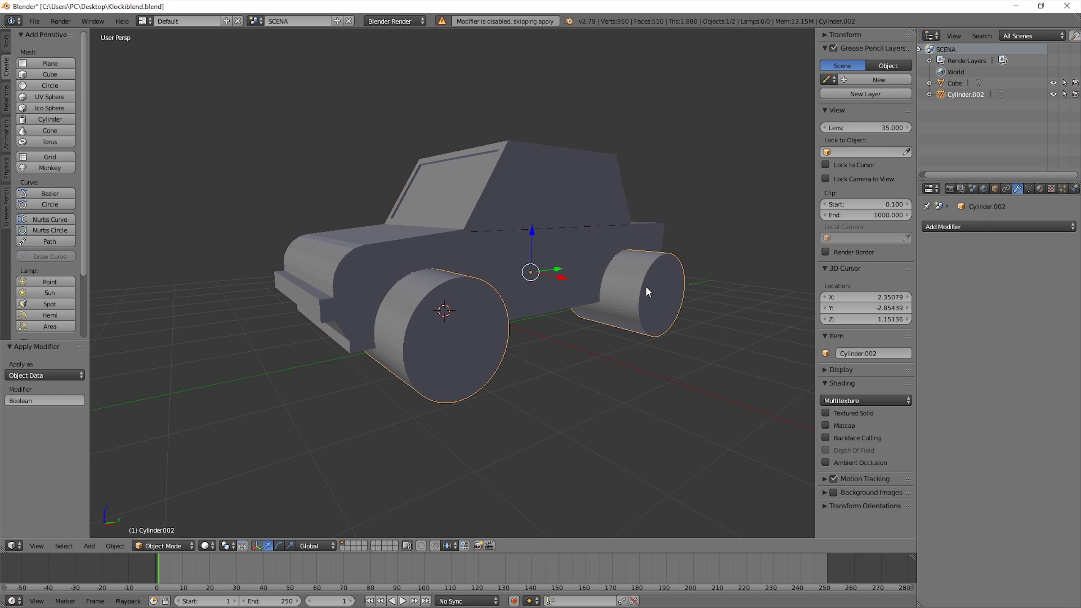
pyautogui.press('x')
pyautogui.click(642, 286)
pyautogui.moveTo(636, 292)
pyautogui.mouseDown(button='middle')
pyautogui.moveTo(593, 293)
pyautogui.moveTo(656, 261)
pyautogui.moveTo(644, 220)
pyautogui.moveTo(589, 247)
pyautogui.moveTo(549, 322)
pyautogui.moveTo(462, 317)
pyautogui.moveTo(437, 257)
pyautogui.moveTo(551, 263)
pyautogui.moveTo(603, 339)
pyautogui.moveTo(683, 331)
pyautogui.moveTo(734, 290)
pyautogui.moveTo(566, 283)
pyautogui.moveTo(530, 320)
pyautogui.moveTo(563, 349)
pyautogui.moveTo(590, 354)
pyautogui.moveTo(603, 326)
pyautogui.moveTo(562, 302)
pyautogui.moveTo(456, 315)
pyautogui.moveTo(422, 259)
pyautogui.moveTo(514, 266)
pyautogui.moveTo(555, 304)
pyautogui.moveTo(309, 460)
pyautogui.mouseUp(button='middle')
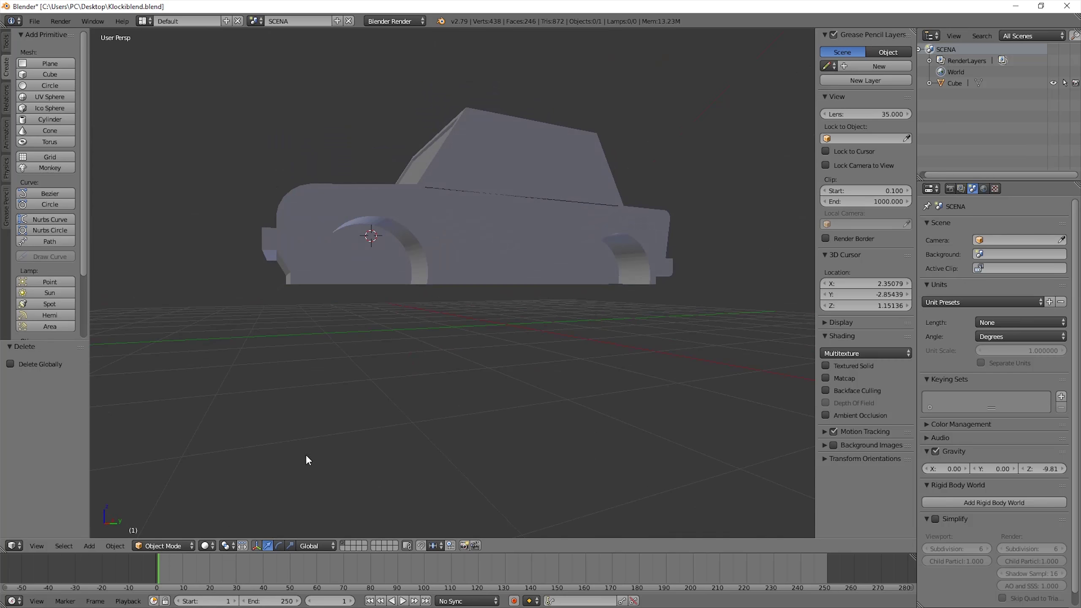
# Step: Reselect the car body and view it from a raised front three-quarter angle
pyautogui.rightClick(461, 247)
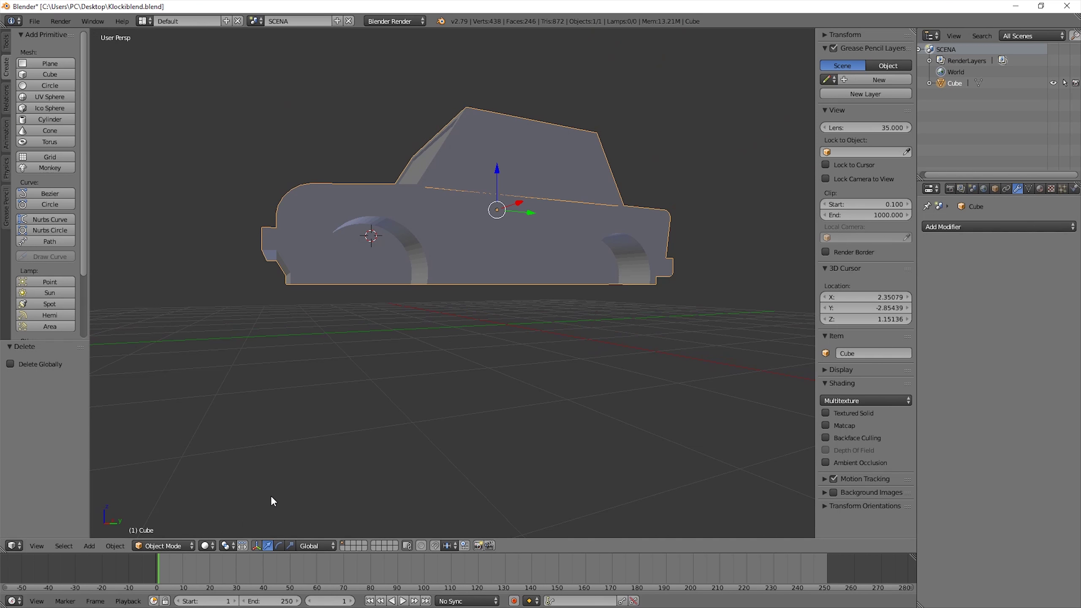
pyautogui.moveTo(349, 355)
pyautogui.mouseDown(button='middle')
pyautogui.moveTo(380, 364)
pyautogui.moveTo(304, 398)
pyautogui.mouseUp(button='middle')
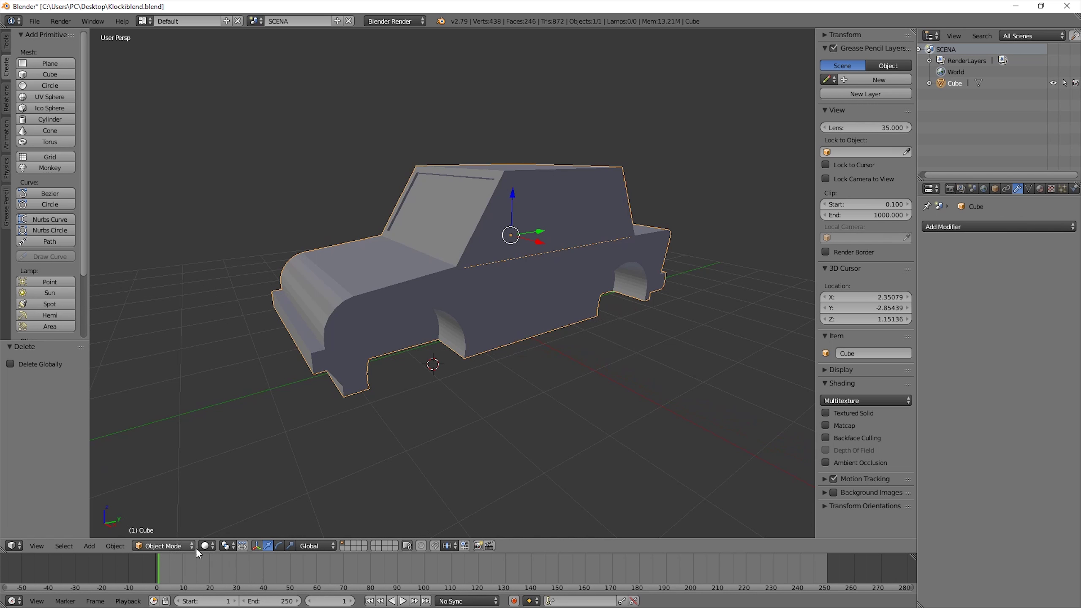
# Step: Place the 3D cursor where the new wheel should go
pyautogui.click(180, 546)
pyautogui.click(250, 475)
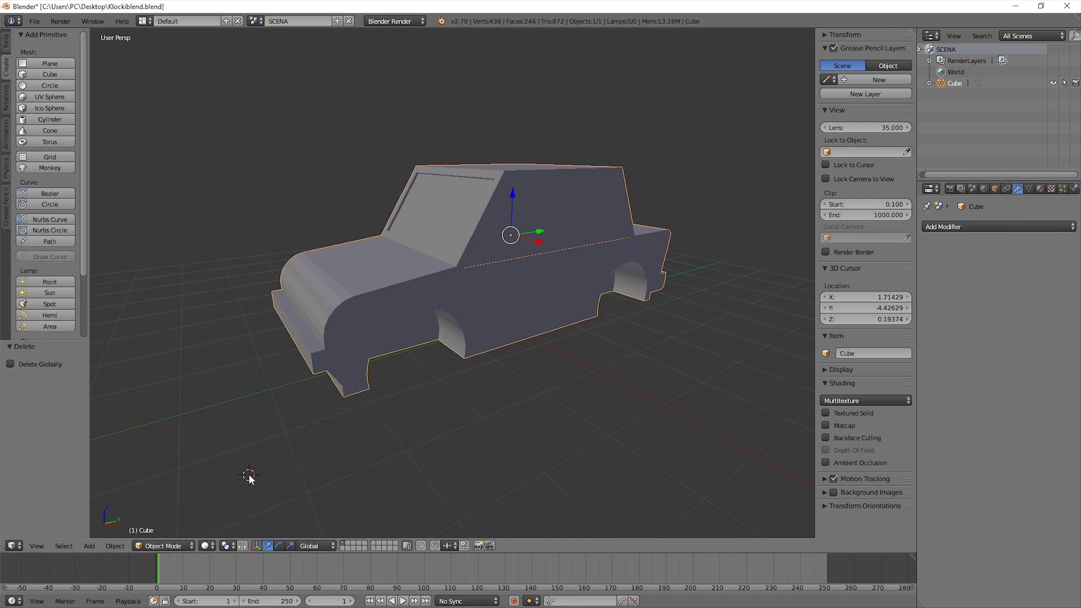
pyautogui.click(176, 550)
pyautogui.click(277, 483)
# Step: Enter Edit Mode on the car body with everything deselected and inspect the arches
pyautogui.press('Tab')
pyautogui.moveTo(429, 362)
pyautogui.mouseDown(button='middle')
pyautogui.moveTo(418, 316)
pyautogui.moveTo(565, 294)
pyautogui.moveTo(455, 326)
pyautogui.moveTo(381, 260)
pyautogui.moveTo(394, 266)
pyautogui.moveTo(425, 238)
pyautogui.mouseUp(button='middle')
pyautogui.press('a')
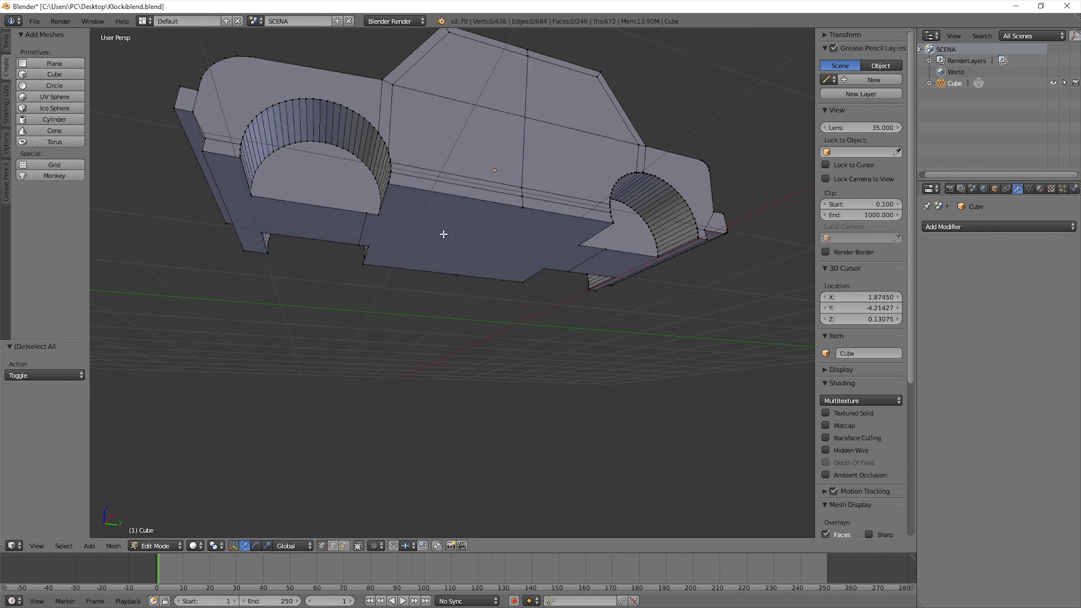
pyautogui.moveTo(444, 234); pyautogui.dragTo(492, 242, button='middle')
pyautogui.moveTo(481, 243)
pyautogui.mouseDown(button='middle')
pyautogui.moveTo(473, 234)
pyautogui.moveTo(391, 280)
pyautogui.moveTo(331, 273)
pyautogui.moveTo(350, 249)
pyautogui.moveTo(531, 275)
pyautogui.moveTo(379, 277)
pyautogui.moveTo(338, 290)
pyautogui.moveTo(536, 292)
pyautogui.moveTo(573, 260)
pyautogui.moveTo(515, 244)
pyautogui.moveTo(515, 280)
pyautogui.moveTo(497, 290)
pyautogui.moveTo(396, 273)
pyautogui.moveTo(291, 288)
pyautogui.moveTo(420, 304)
pyautogui.moveTo(505, 286)
pyautogui.moveTo(490, 235)
pyautogui.moveTo(541, 217)
pyautogui.moveTo(562, 288)
pyautogui.moveTo(489, 302)
pyautogui.moveTo(430, 285)
pyautogui.moveTo(302, 292)
pyautogui.moveTo(432, 319)
pyautogui.moveTo(519, 268)
pyautogui.moveTo(780, 304)
pyautogui.moveTo(663, 374)
pyautogui.moveTo(489, 289)
pyautogui.moveTo(501, 279)
pyautogui.moveTo(439, 295)
pyautogui.moveTo(502, 229)
pyautogui.mouseUp(button='middle')
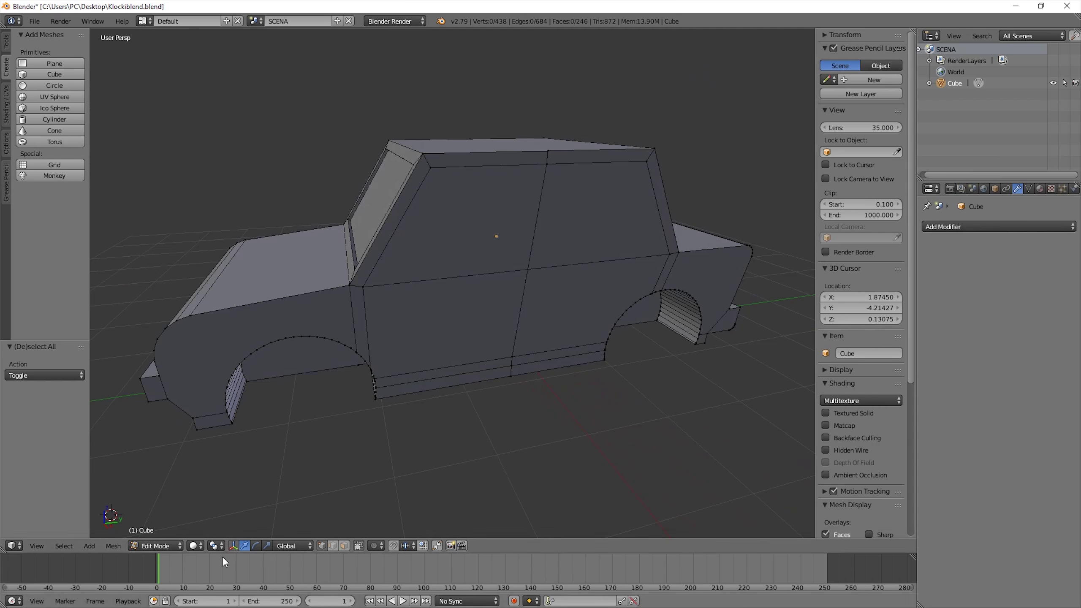
pyautogui.rightClick(485, 244)
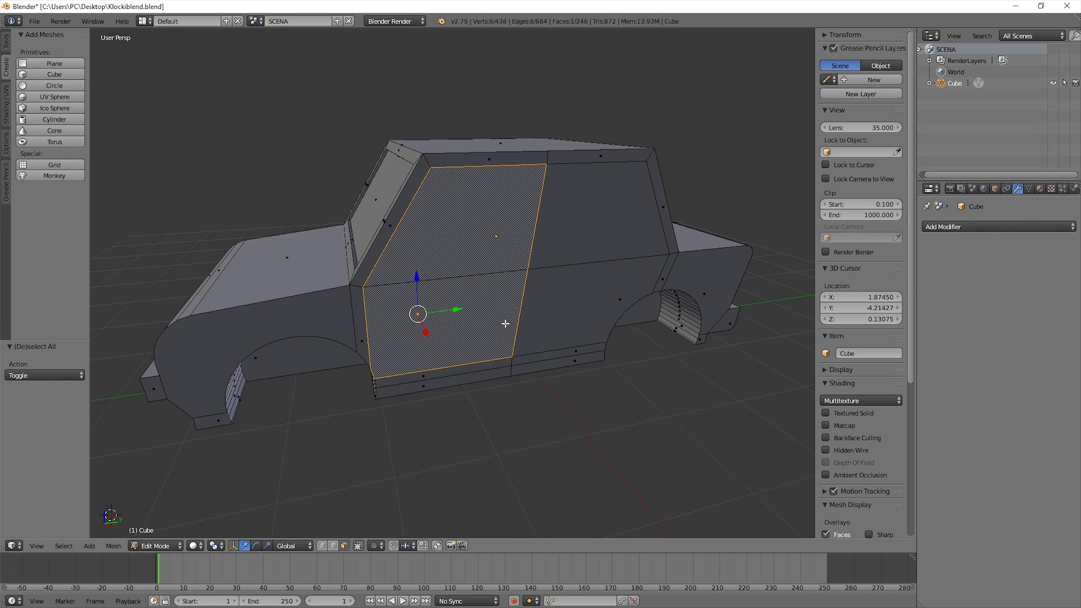
pyautogui.press('a')
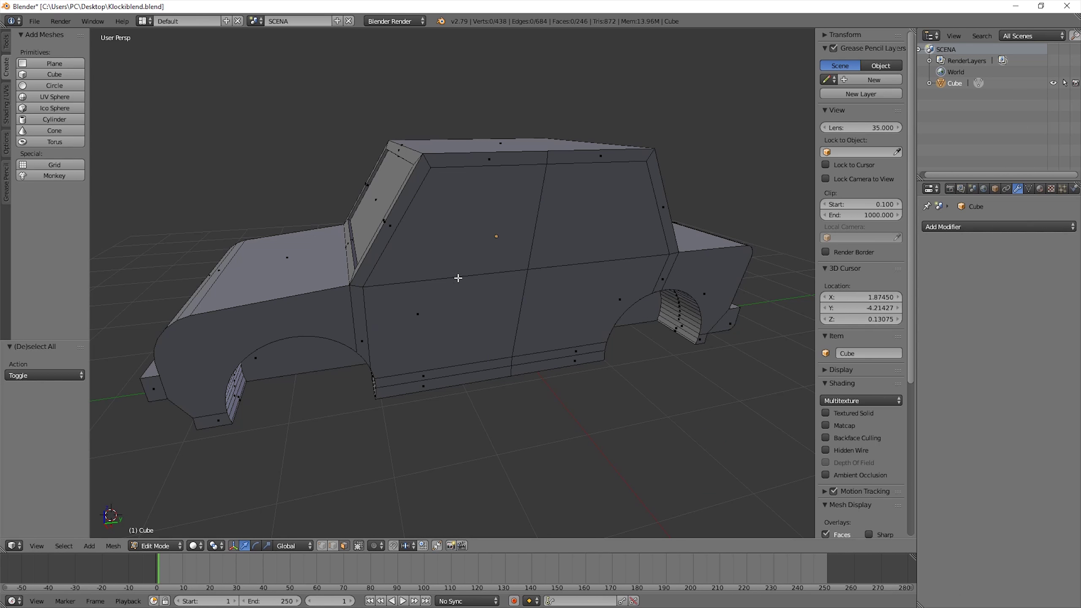
pyautogui.moveTo(652, 270); pyautogui.dragTo(616, 230, button='middle')
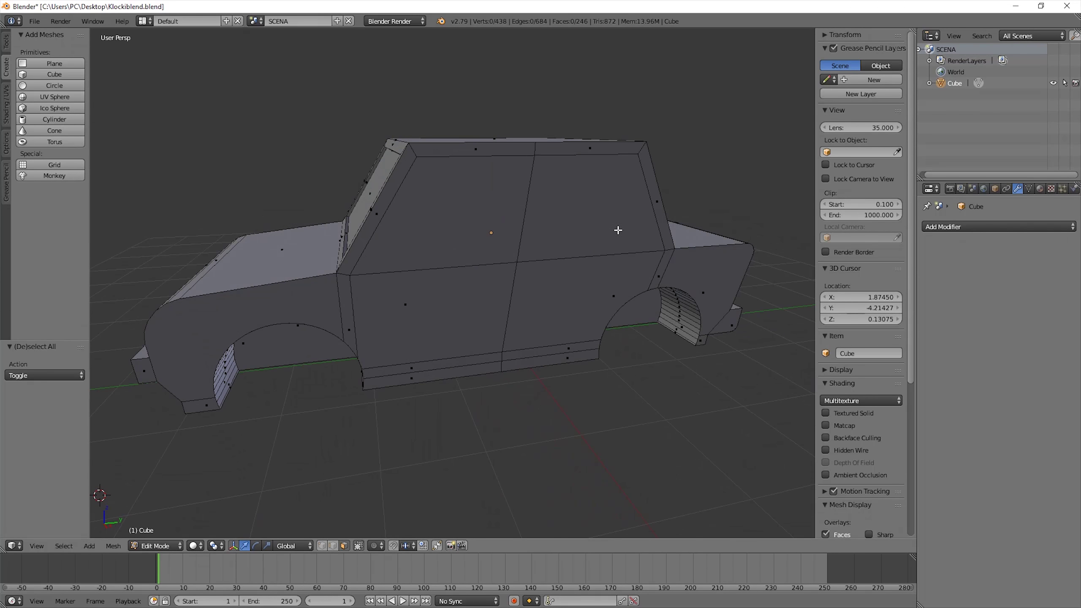
pyautogui.rightClick(604, 213)
pyautogui.rightClick(486, 225)
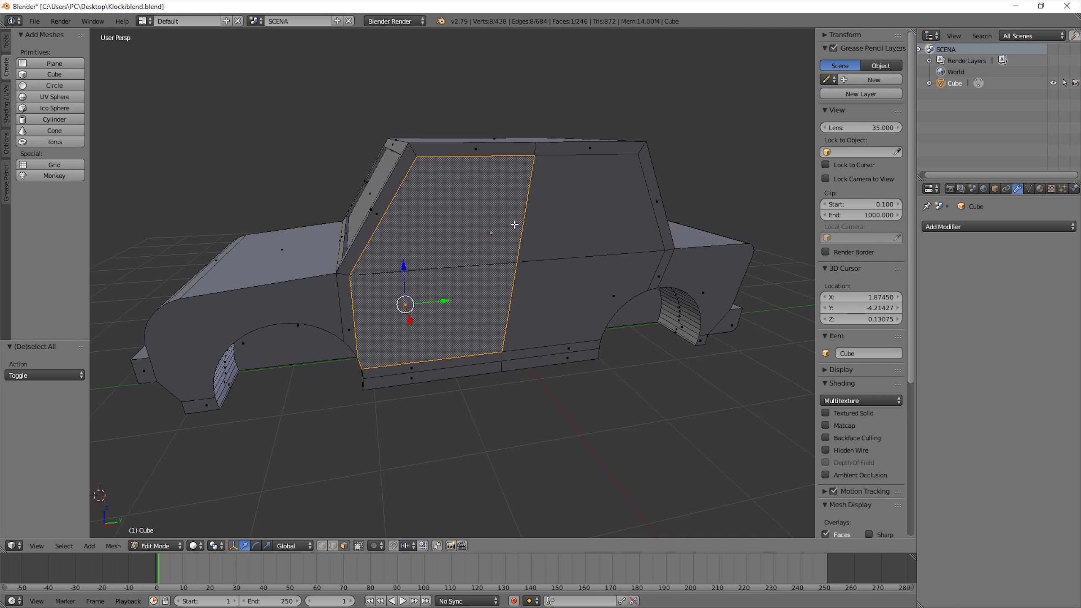
pyautogui.press('a')
pyautogui.moveTo(601, 347)
pyautogui.mouseDown(button='middle')
pyautogui.moveTo(646, 348)
pyautogui.moveTo(431, 368)
pyautogui.moveTo(595, 342)
pyautogui.mouseUp(button='middle')
pyautogui.moveTo(459, 163)
pyautogui.mouseDown(button='middle')
pyautogui.moveTo(416, 176)
pyautogui.moveTo(453, 205)
pyautogui.moveTo(515, 206)
pyautogui.moveTo(473, 191)
pyautogui.moveTo(488, 172)
pyautogui.mouseUp(button='middle')
pyautogui.moveTo(354, 216)
pyautogui.mouseDown(button='middle')
pyautogui.moveTo(494, 258)
pyautogui.moveTo(524, 196)
pyautogui.moveTo(509, 210)
pyautogui.moveTo(422, 224)
pyautogui.moveTo(536, 217)
pyautogui.moveTo(476, 219)
pyautogui.moveTo(437, 197)
pyautogui.moveTo(521, 196)
pyautogui.mouseUp(button='middle')
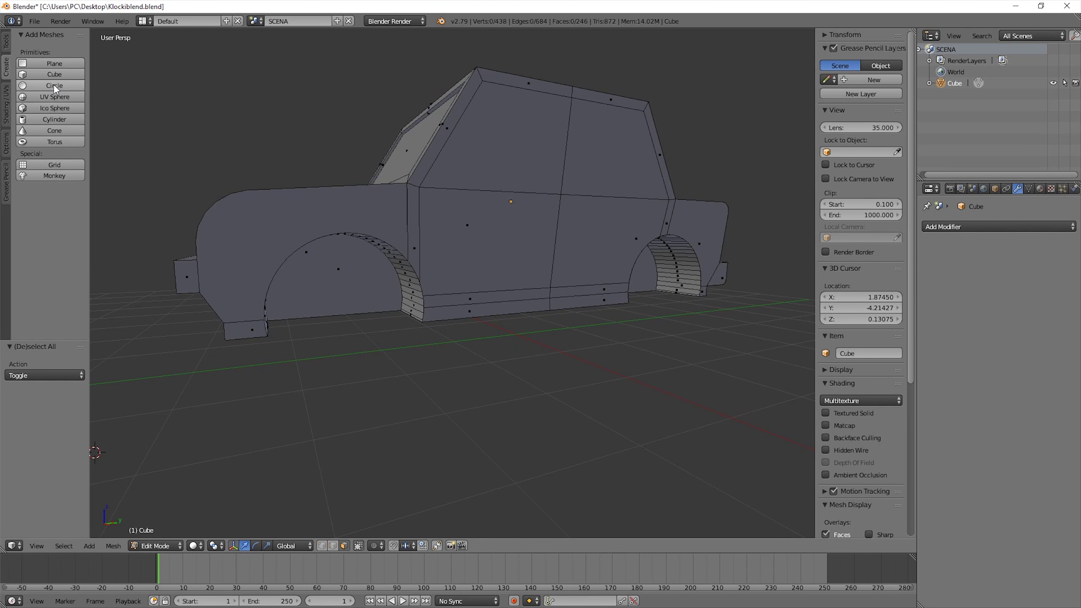
pyautogui.moveTo(290, 261); pyautogui.dragTo(303, 270, button='middle')
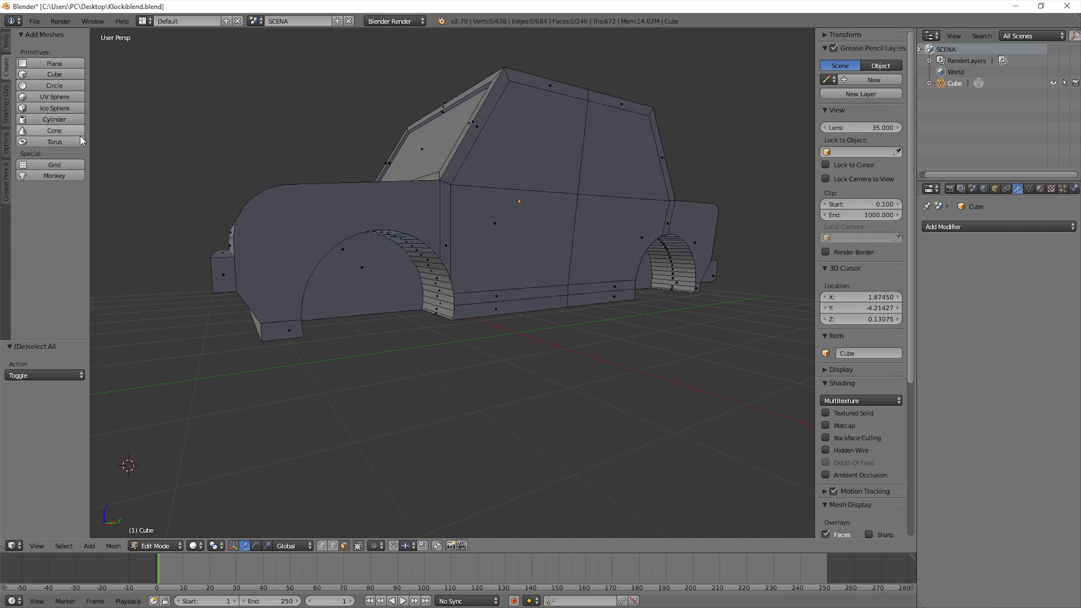
# Step: Add a cylinder, move it along Y, and scale it to 0.445
pyautogui.click(63, 119)
pyautogui.scroll(-5, 325, 366)
pyautogui.press('g')
pyautogui.press('y')
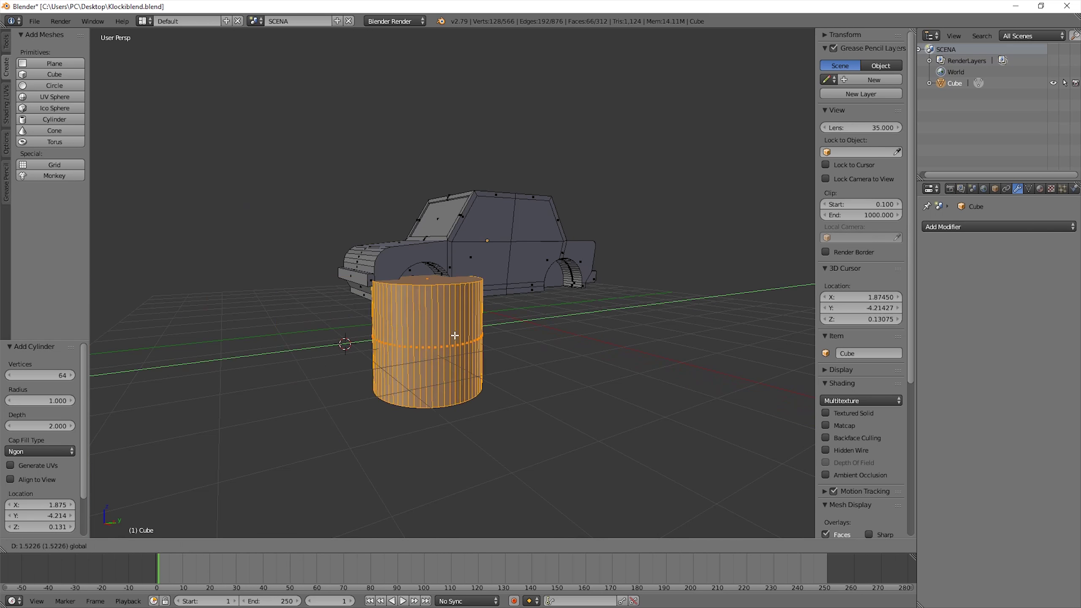
pyautogui.click(469, 328)
pyautogui.press('s')
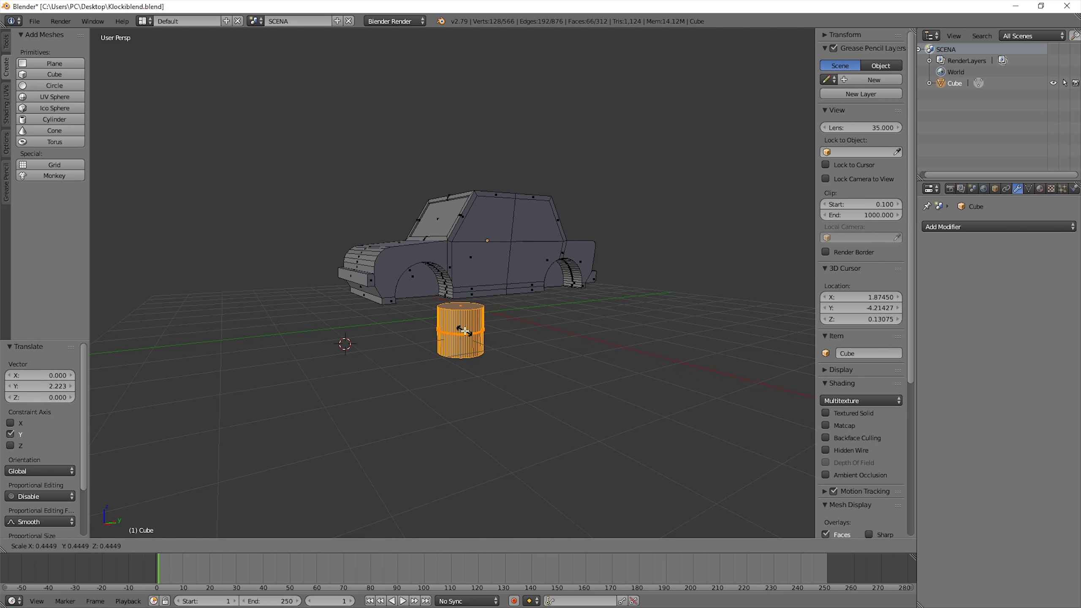
pyautogui.click(464, 331)
# Step: Rotate the cylinder 90° about Y and flatten it to 0.411 along X
pyautogui.scroll(3, 435, 294)
pyautogui.press('r')
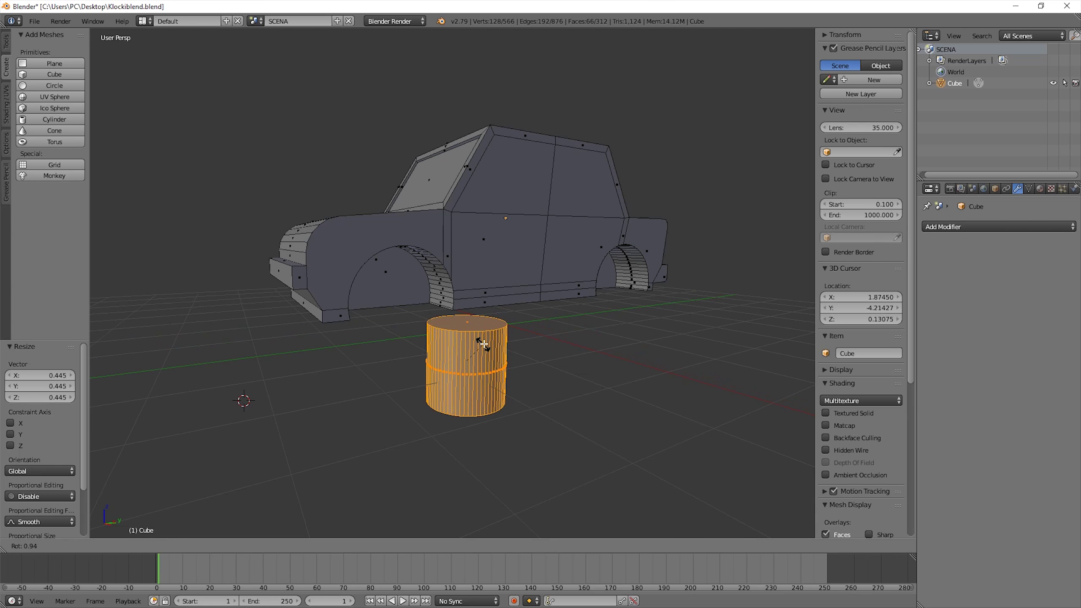
pyautogui.write('y')
pyautogui.write('90')
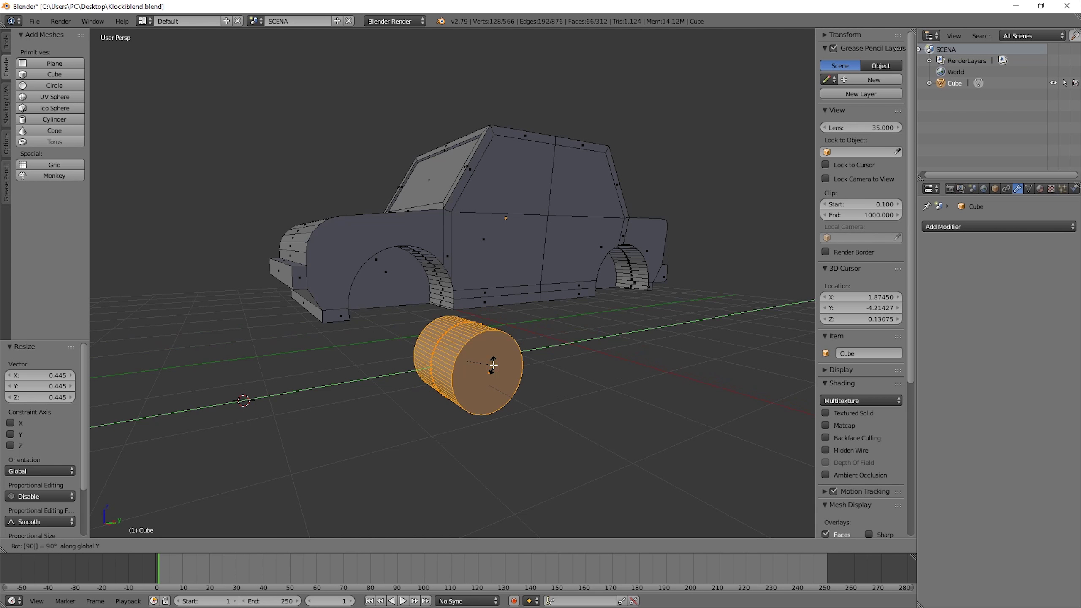
pyautogui.press('Return')
pyautogui.press('s')
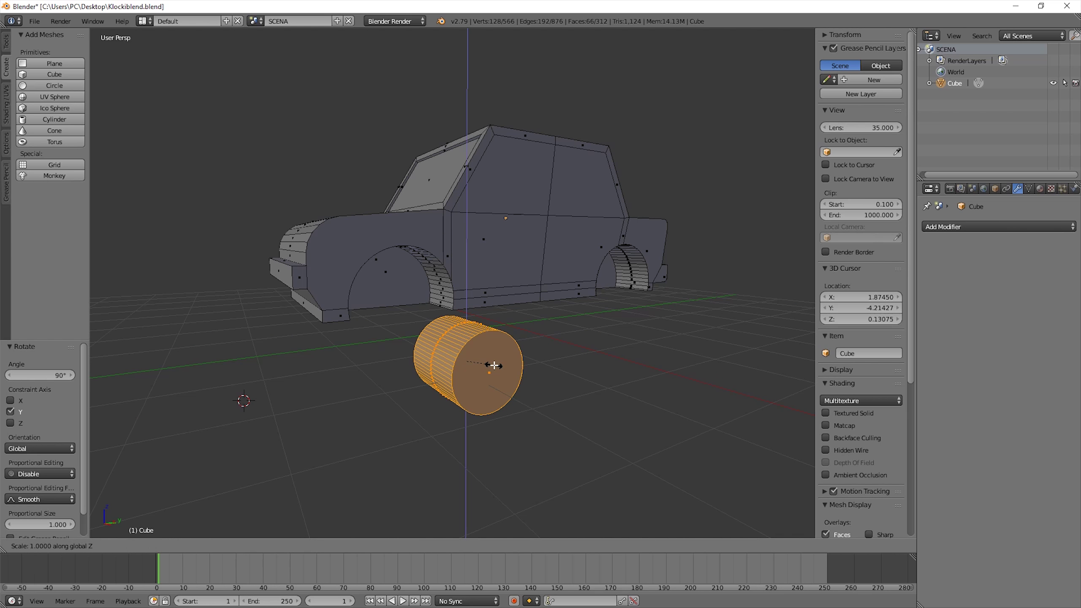
pyautogui.press('x')
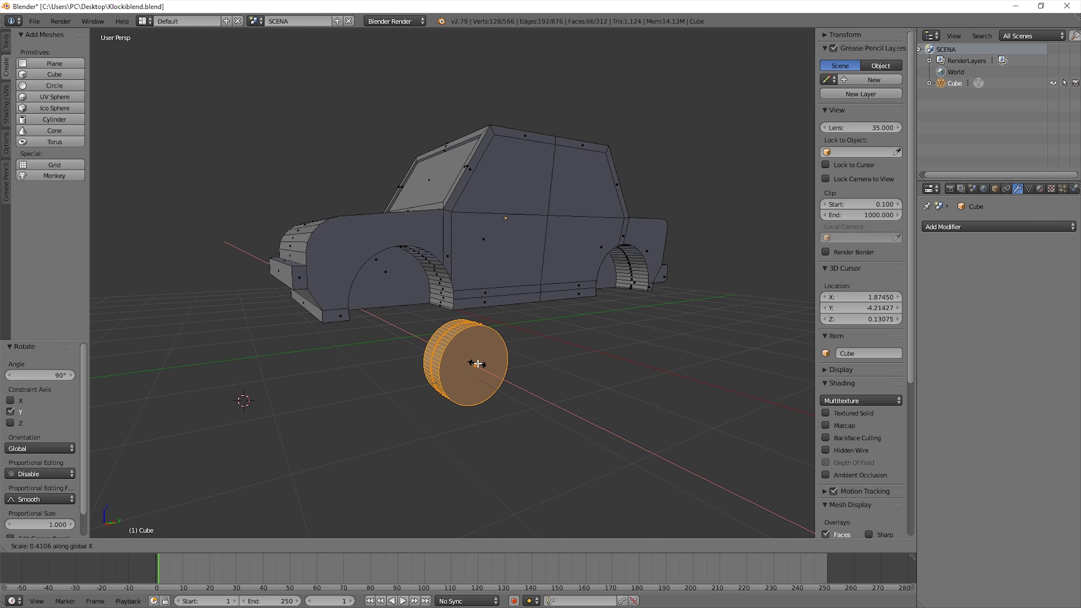
pyautogui.click(478, 363)
# Step: Split the viewport into quad view (top, front, side, perspective)
pyautogui.hotkey('ctrl', 'alt', 'q')
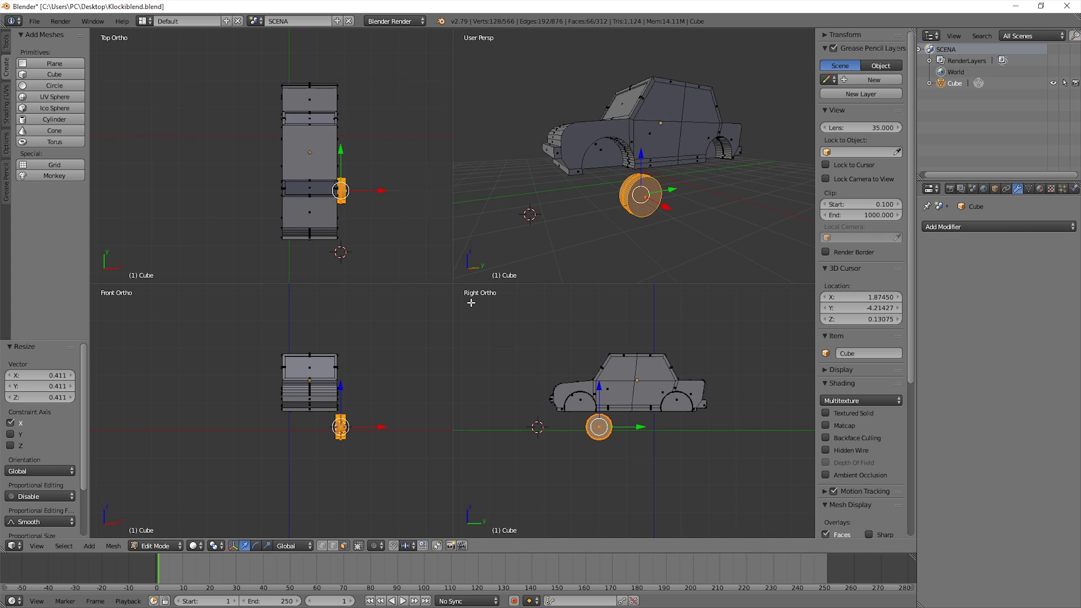
pyautogui.scroll(3, 601, 427)
pyautogui.scroll(1, 601, 427)
pyautogui.press('w')
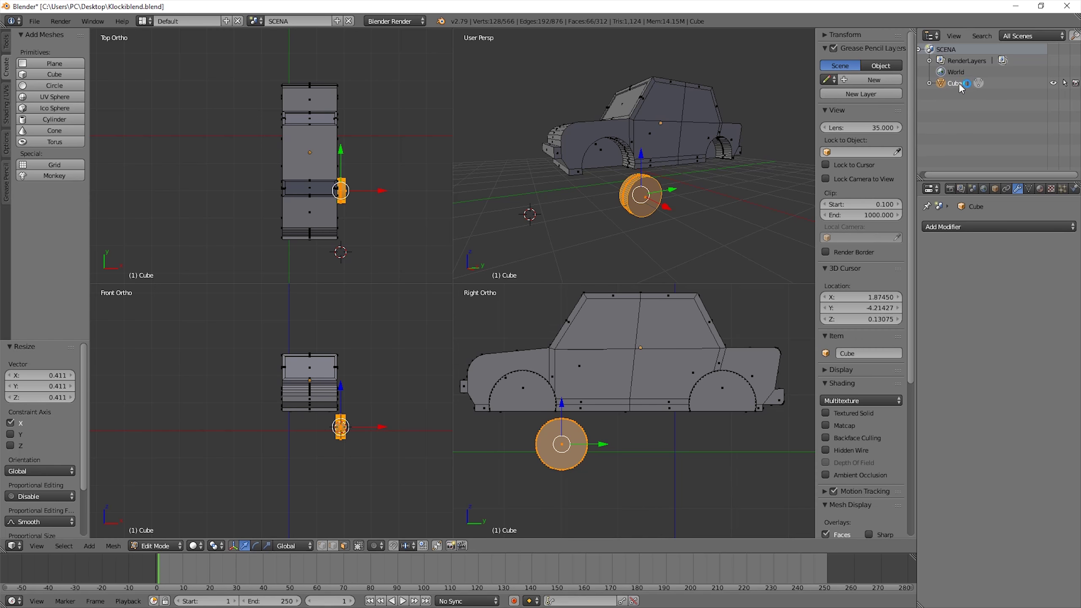
# Step: Switch to Object Mode, select the car, and return to Edit Mode
pyautogui.click(164, 548)
pyautogui.click(171, 533)
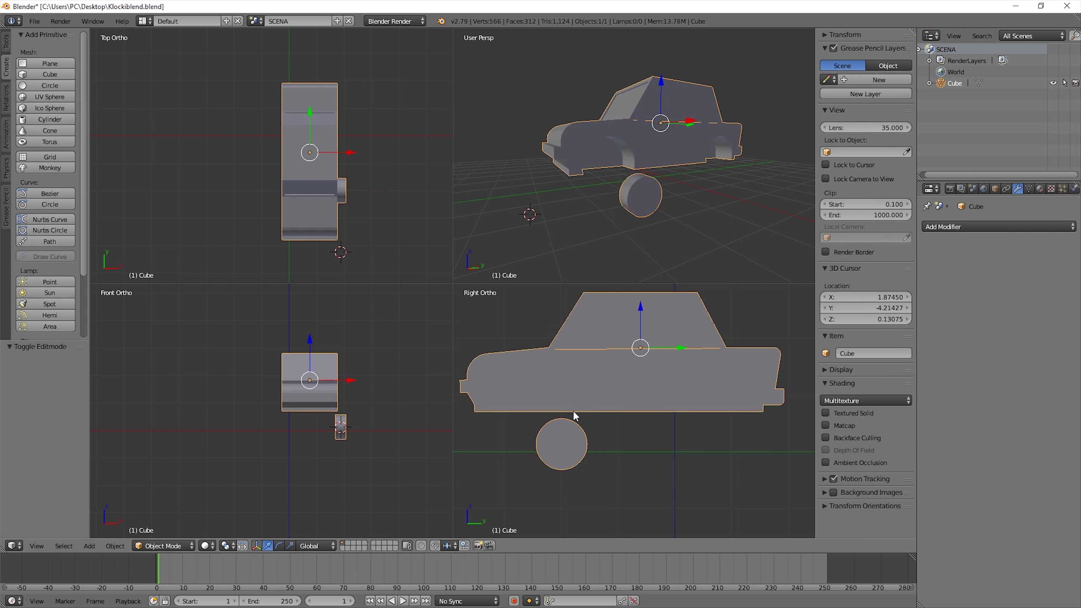
pyautogui.rightClick(648, 344)
pyautogui.click(171, 546)
pyautogui.click(183, 522)
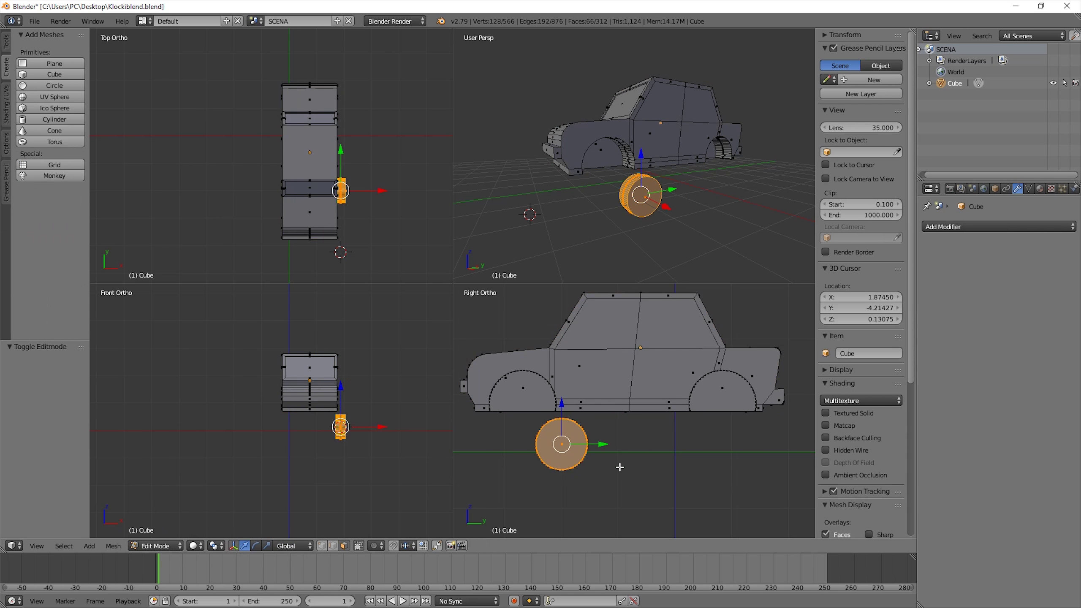
# Step: Move the wheel into the front arch (Y -0.693, Z 0.683, X -0.307) and show wireframe
pyautogui.moveTo(599, 444)
pyautogui.mouseDown()
pyautogui.moveTo(559, 449)
pyautogui.moveTo(533, 390)
pyautogui.mouseUp()
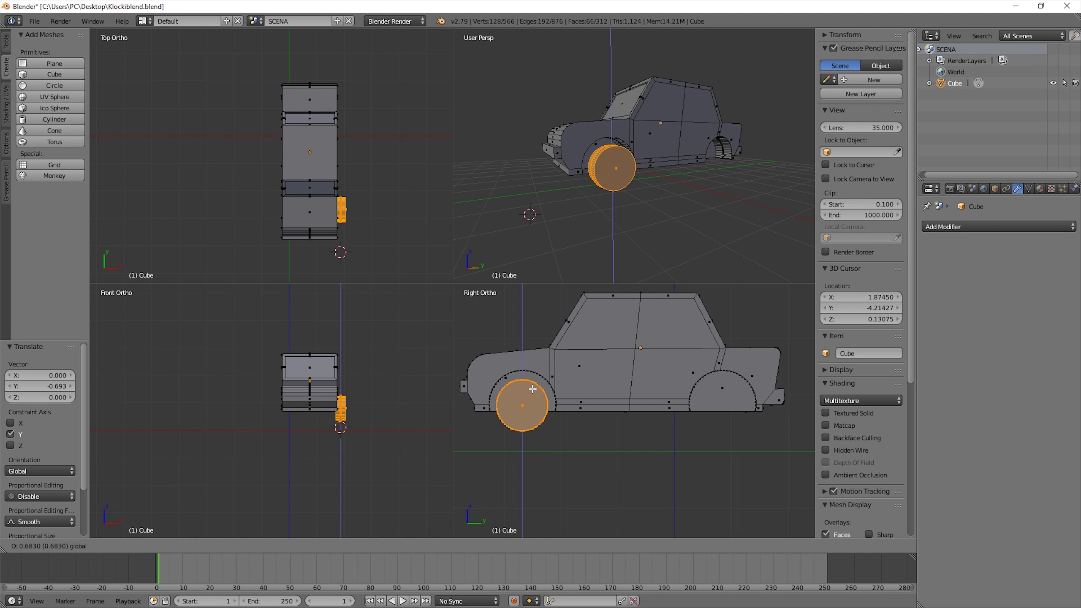
pyautogui.moveTo(533, 389); pyautogui.dragTo(533, 389)
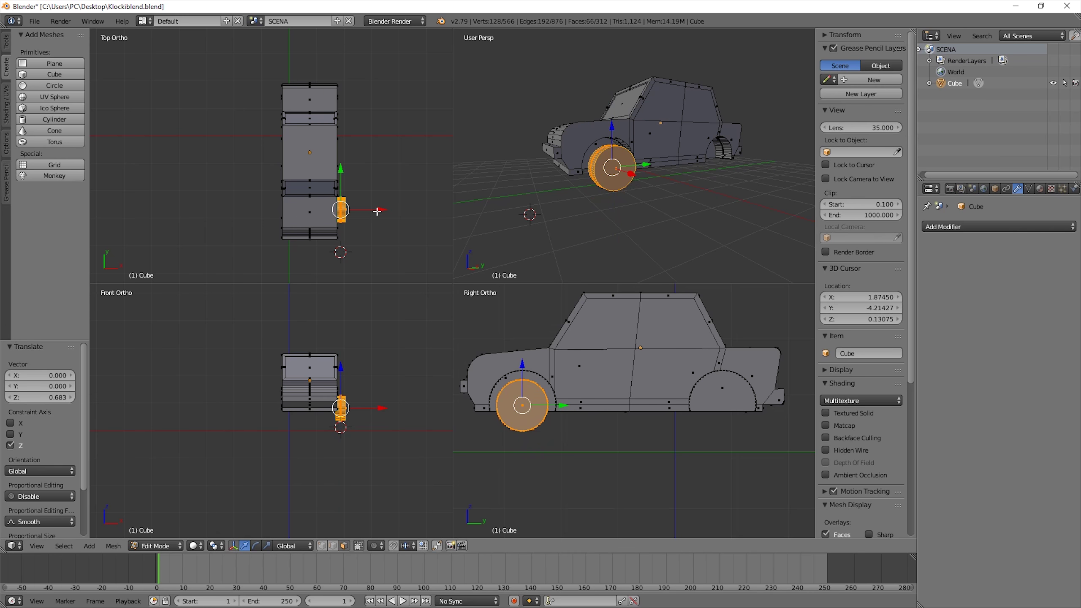
pyautogui.moveTo(377, 212); pyautogui.dragTo(366, 212)
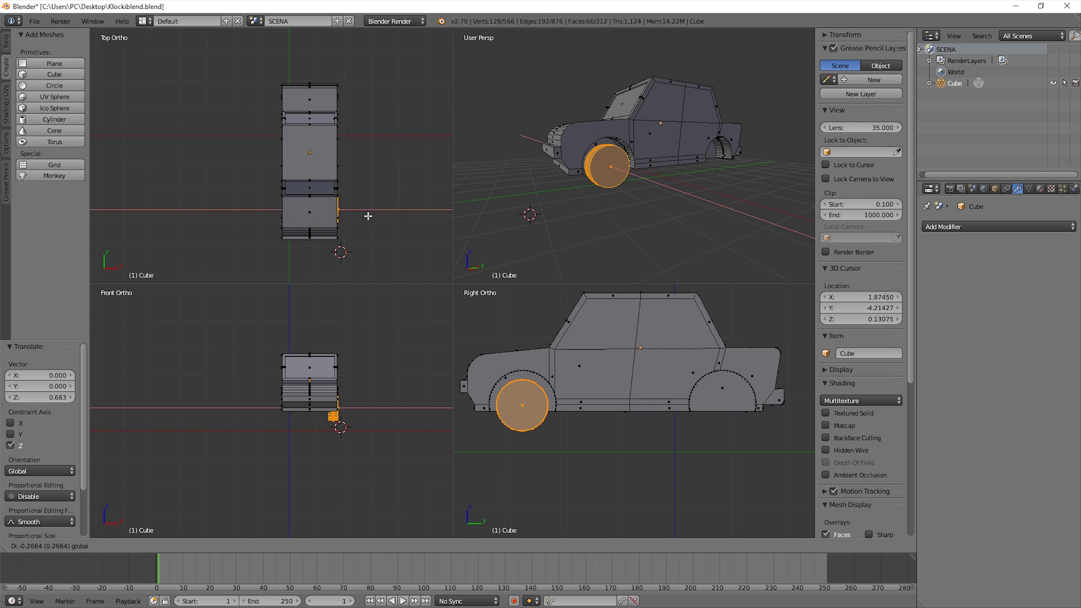
pyautogui.moveTo(366, 216); pyautogui.dragTo(367, 216)
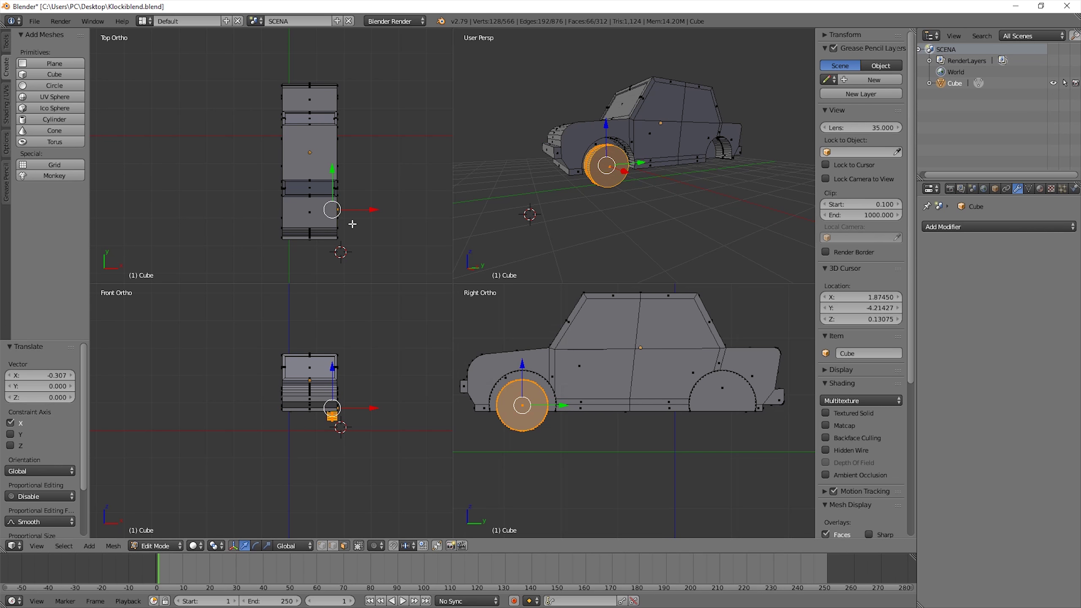
pyautogui.press('z')
pyautogui.scroll(2, 349, 226)
pyautogui.scroll(2, 383, 234)
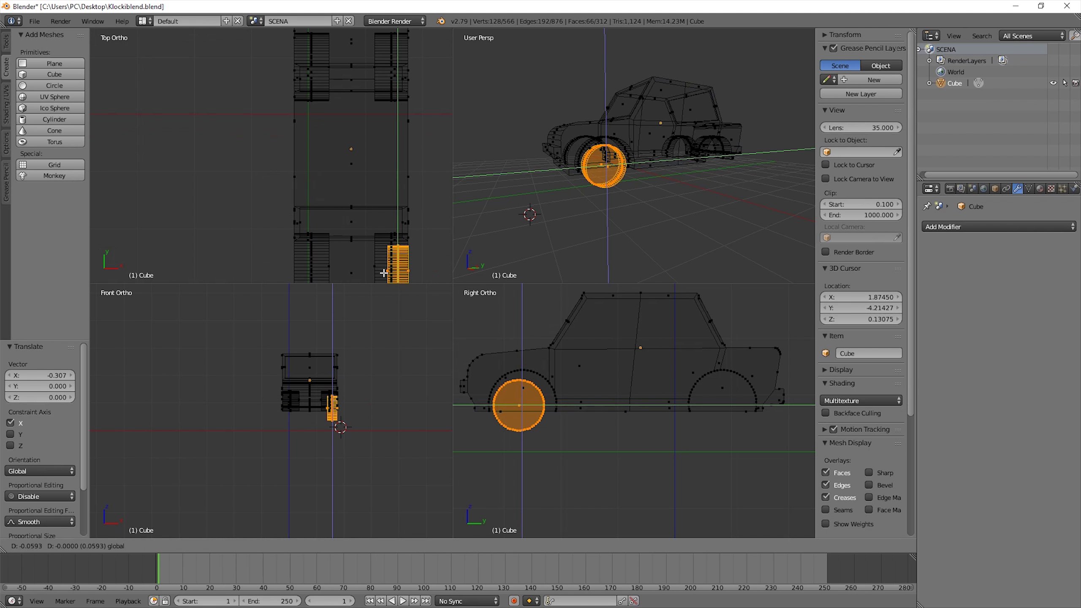
# Step: Select the wheel and duplicate it along X to the car's other side
pyautogui.rightClick(403, 269)
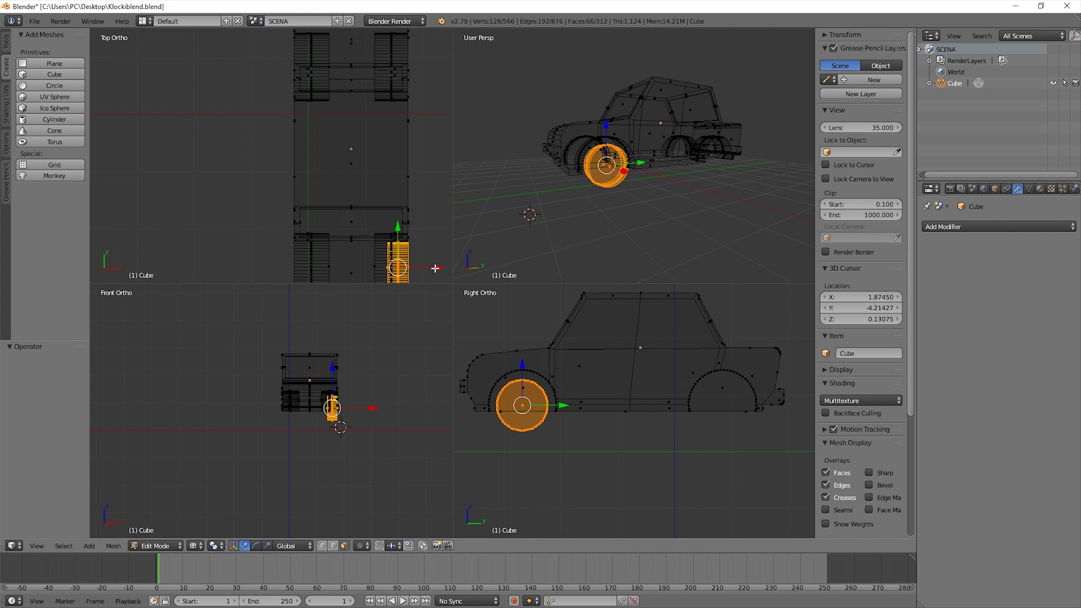
pyautogui.press('w')
pyautogui.click(471, 267)
pyautogui.moveTo(436, 268); pyautogui.dragTo(436, 268)
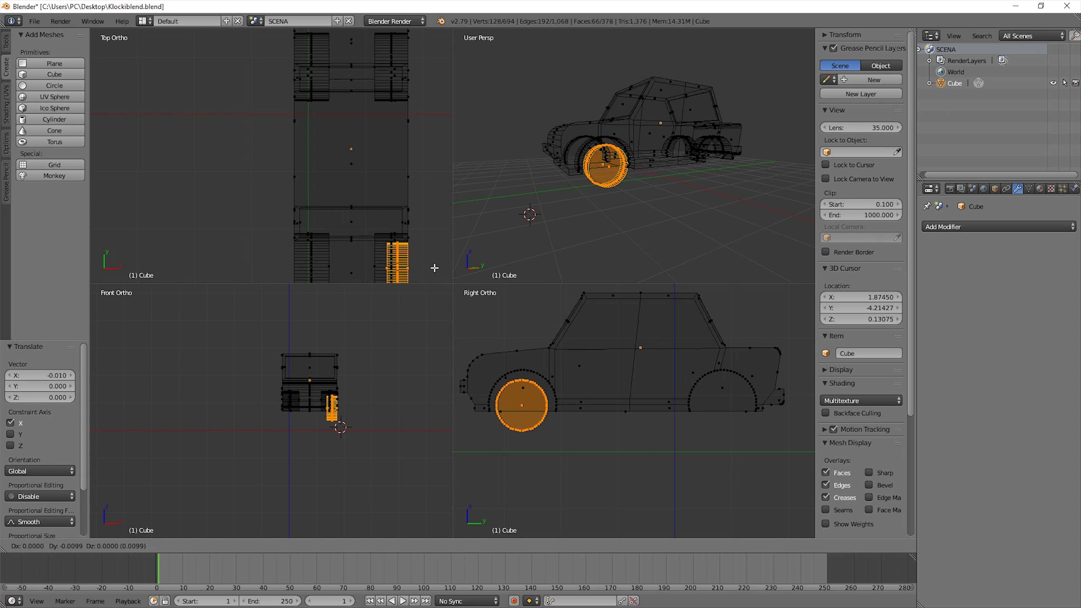
pyautogui.hotkey('shift', 'd')
pyautogui.press('x')
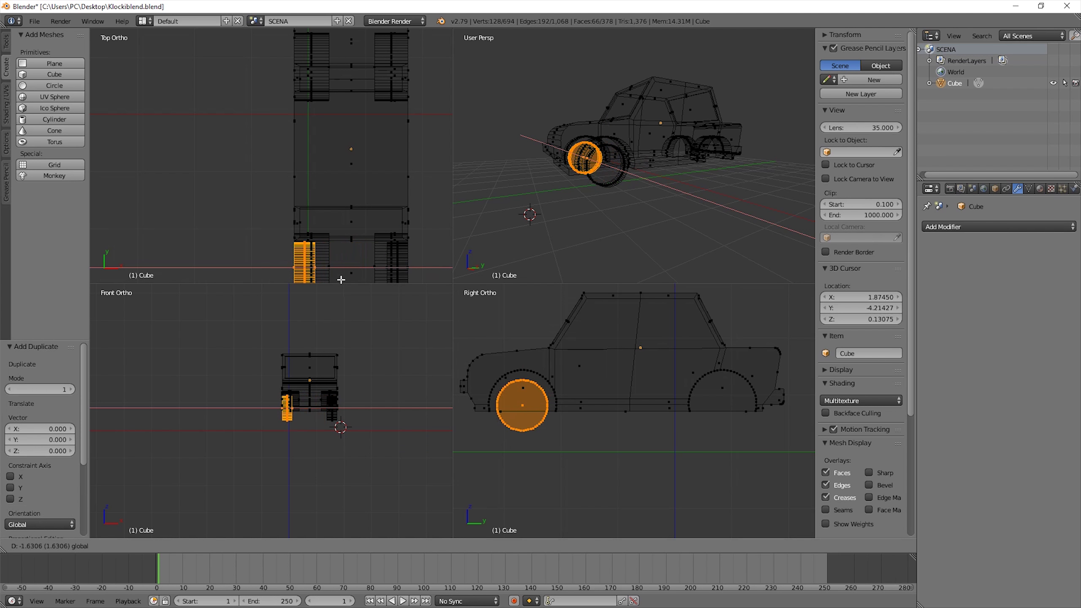
pyautogui.click(342, 280)
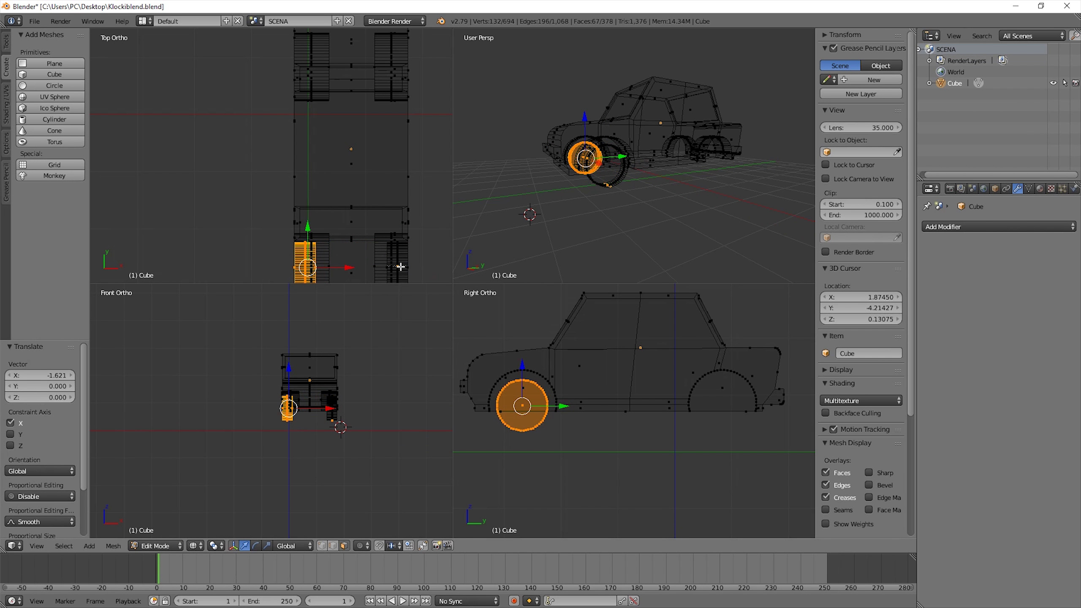
pyautogui.keyDown('shift'); pyautogui.rightClick(345, 267); pyautogui.keyUp('shift')
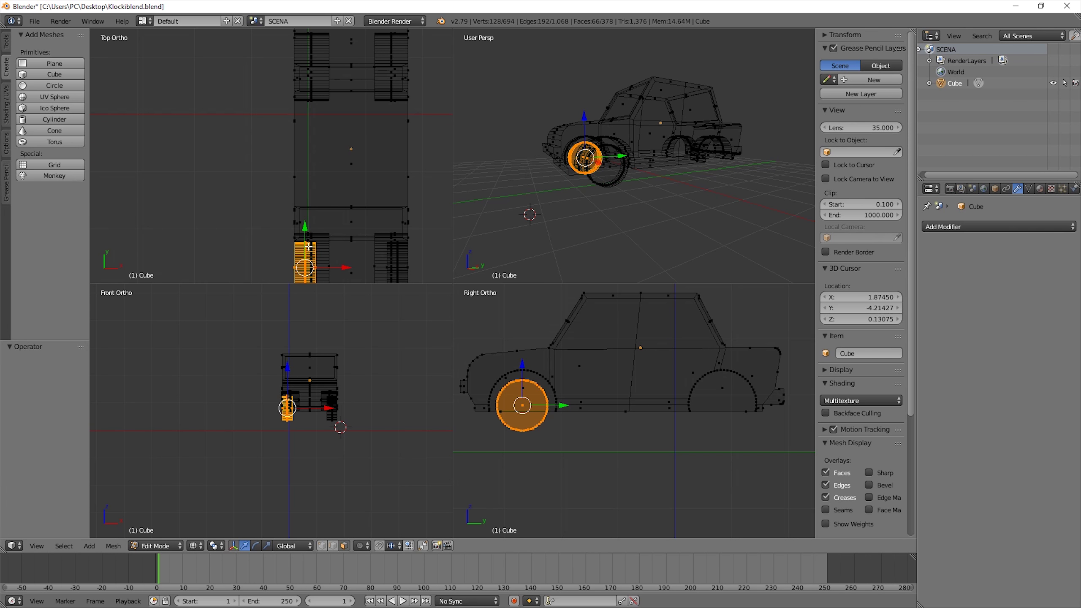
pyautogui.scroll(-1, 309, 247)
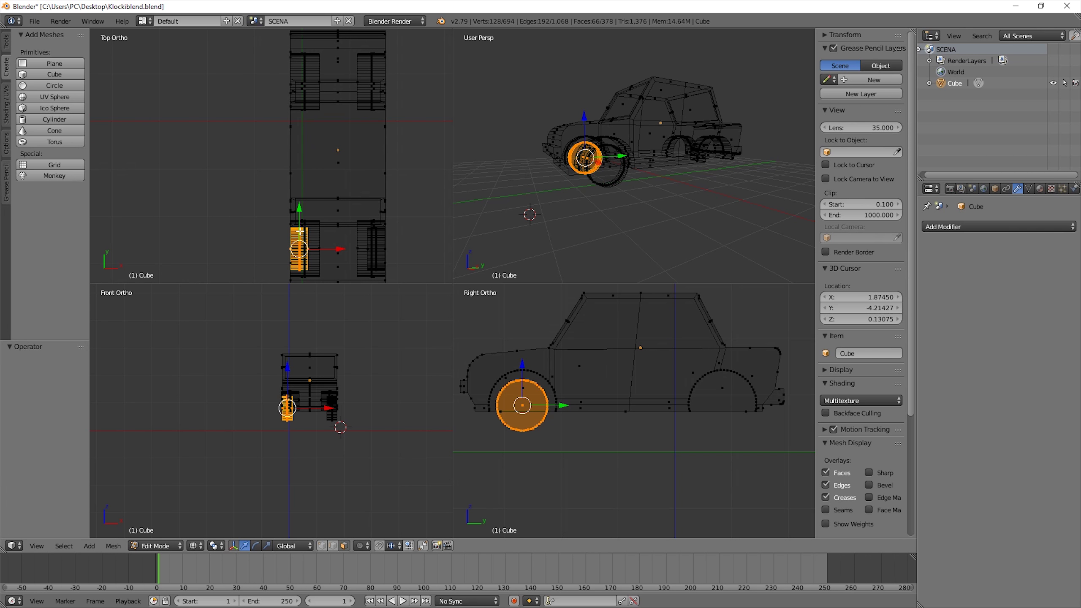
# Step: Duplicate the selected wheel and move the copy 3.534 along Y to the rear arch
pyautogui.hotkey('shift', 'd')
pyautogui.rightClick(300, 225)
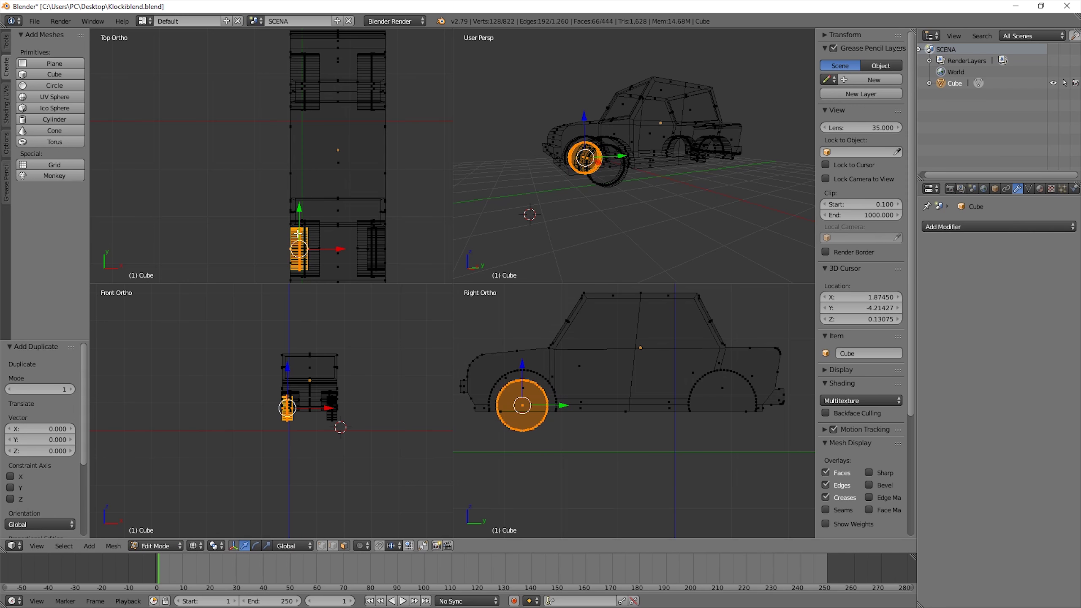
pyautogui.press('g')
pyautogui.press('y')
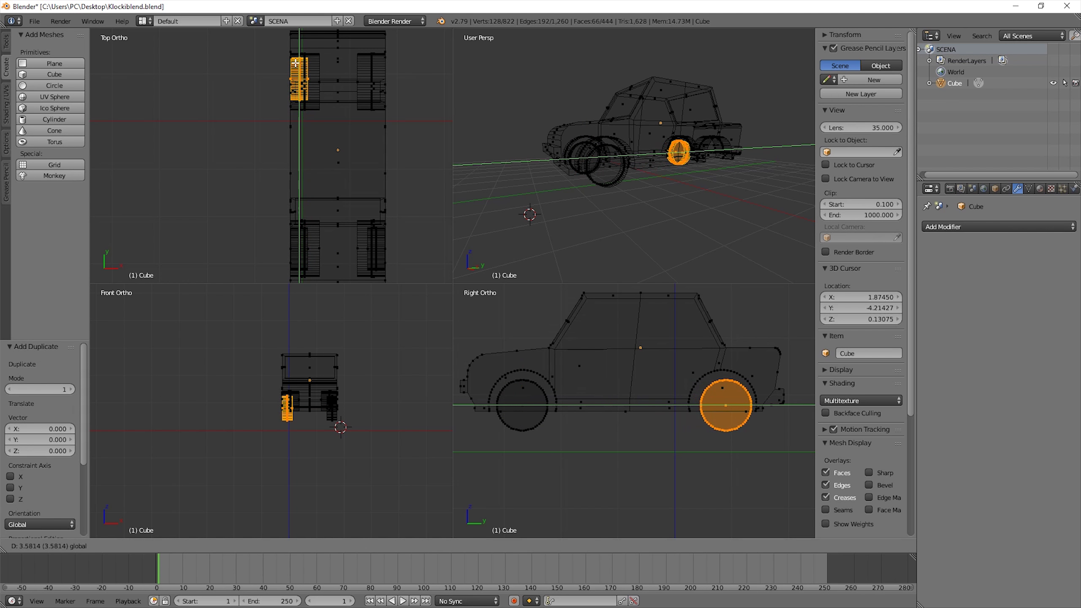
pyautogui.click(295, 65)
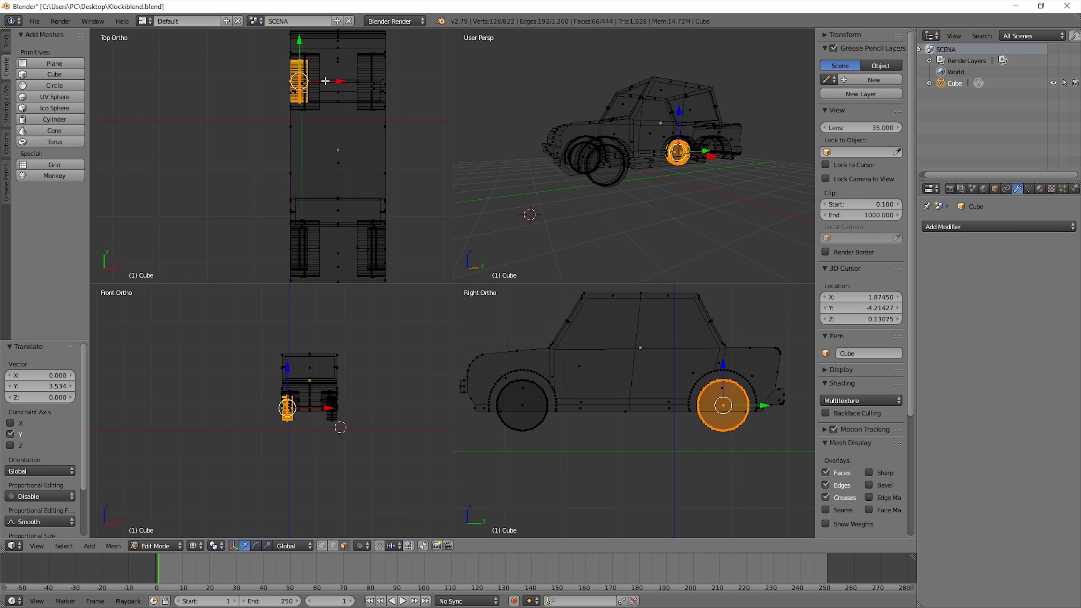
# Step: Duplicate a wheel onto the far side, deselect everything, and switch to solid shading
pyautogui.hotkey('shift', 'd')
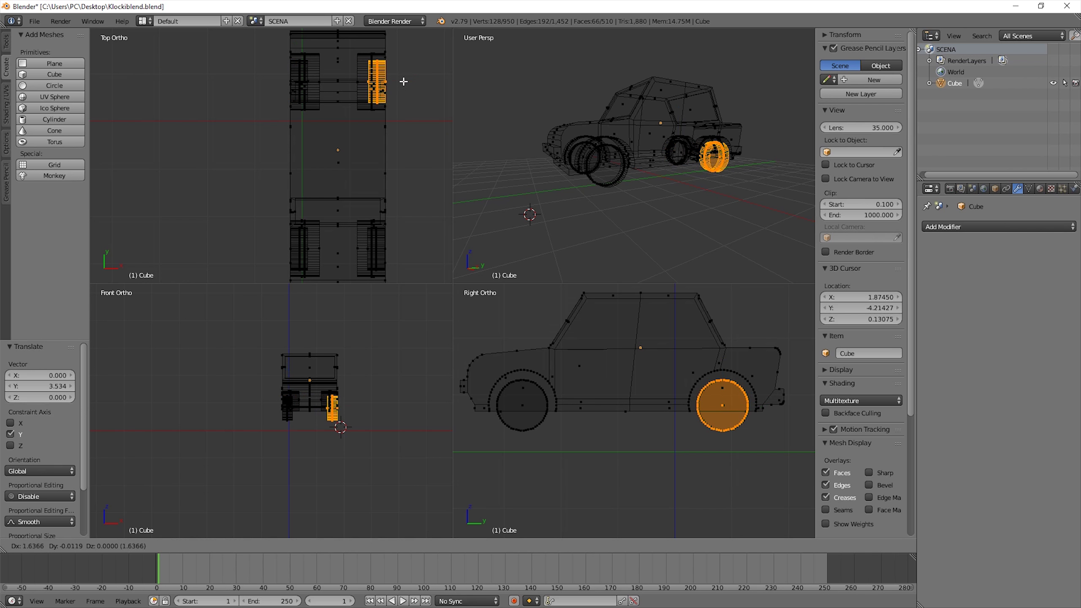
pyautogui.click(403, 82)
pyautogui.press('a')
pyautogui.press('z')
pyautogui.scroll(-1, 544, 349)
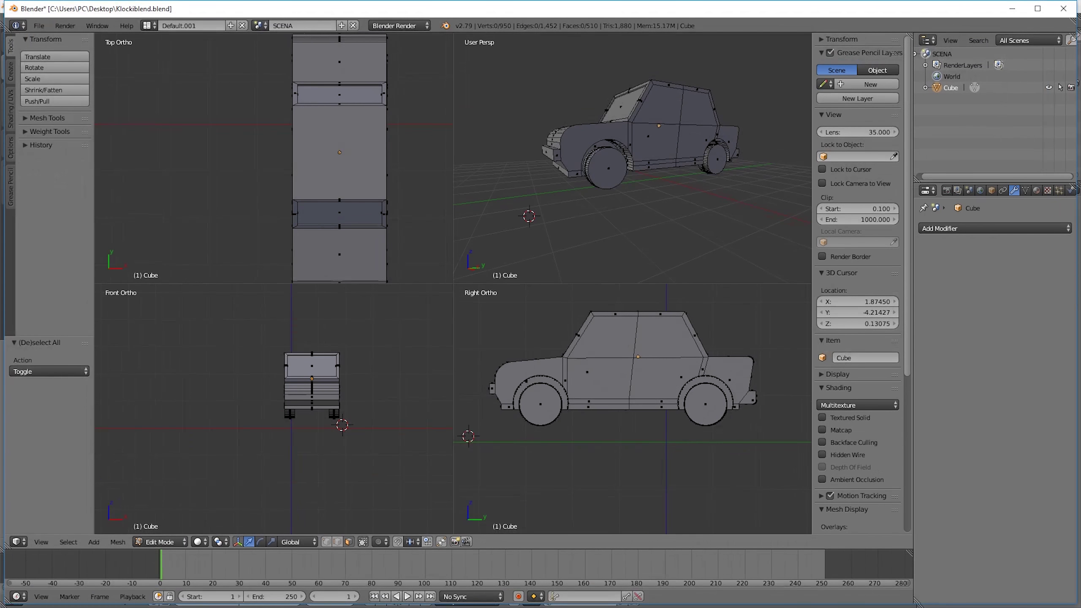
# Step: Replace the four-view layout with a single large perspective view of the car
pyautogui.click(41, 541)
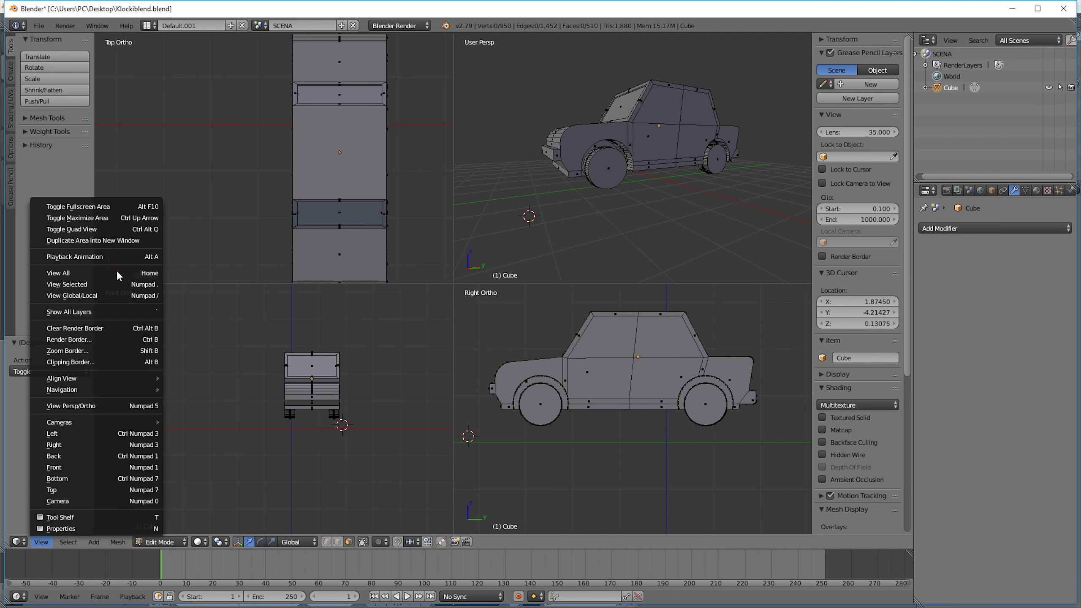
pyautogui.click(146, 208)
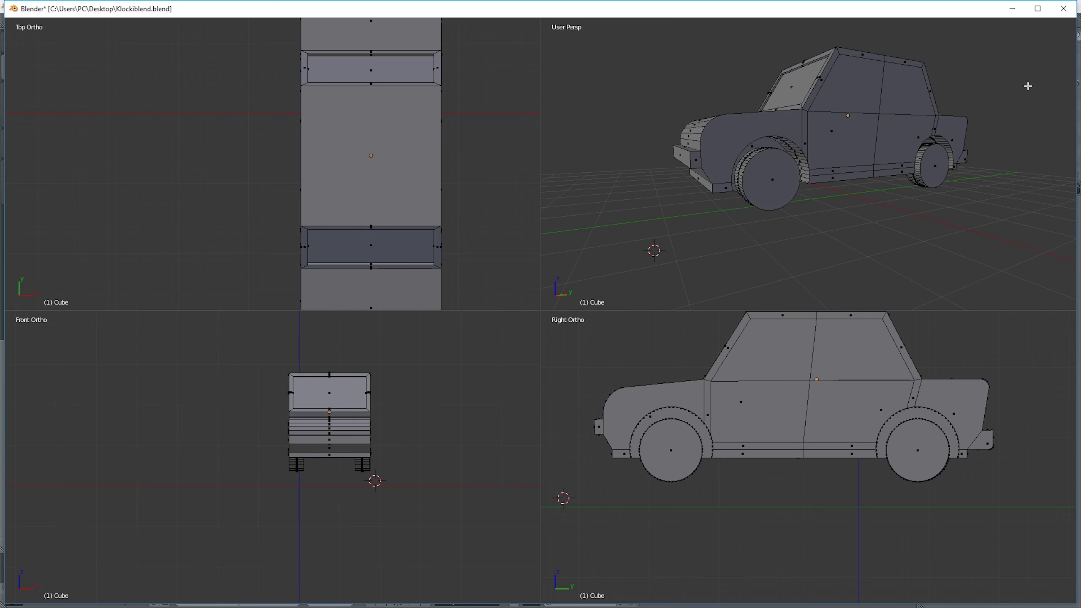
pyautogui.moveTo(802, 222); pyautogui.dragTo(792, 239, button='middle')
pyautogui.hotkey('ctrl', 'alt', 'space')
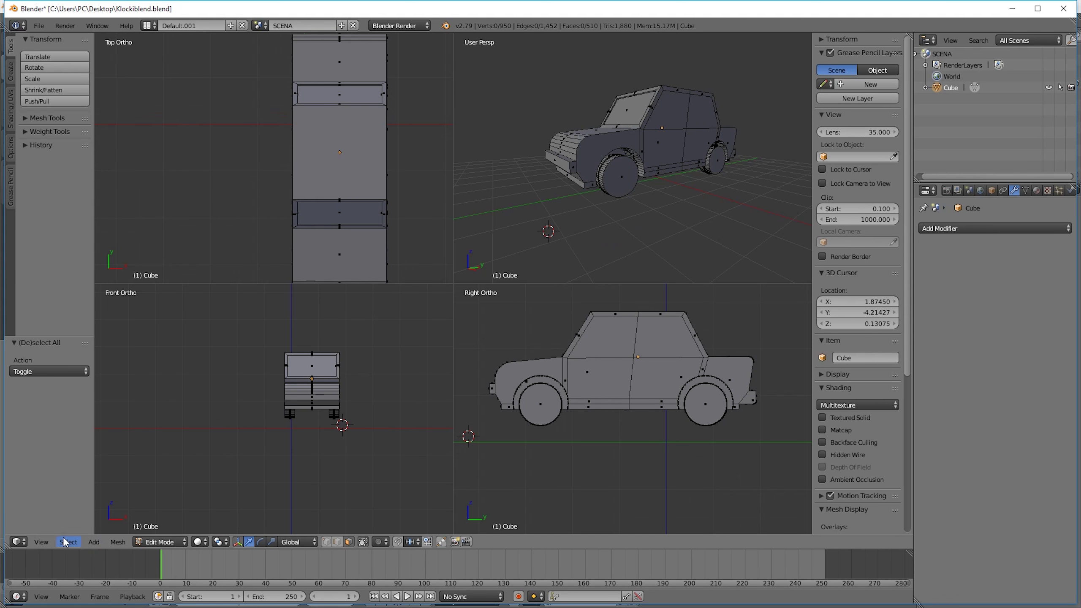
pyautogui.click(41, 542)
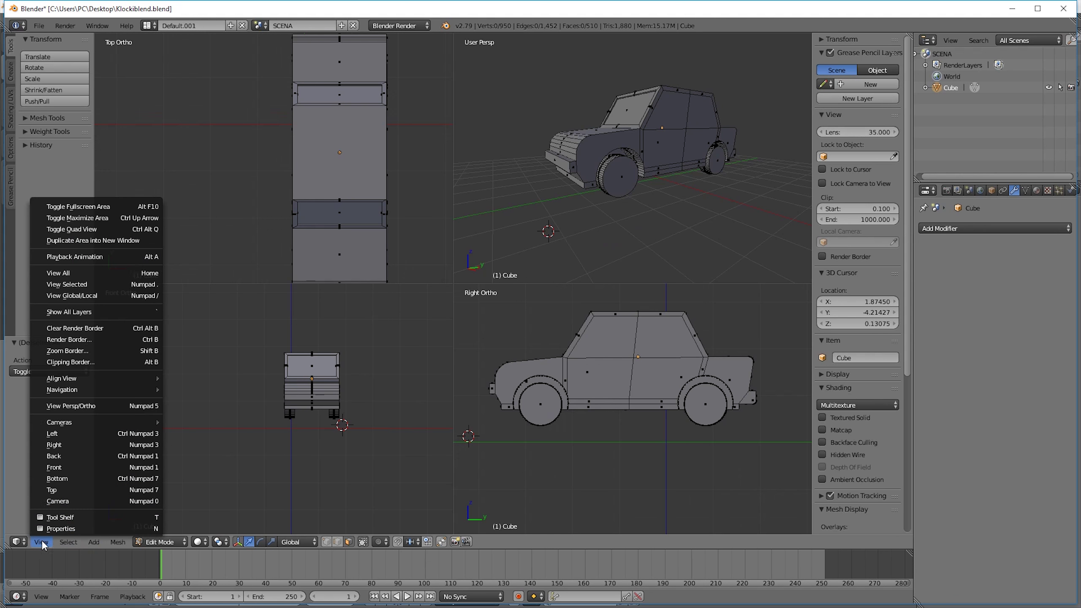
pyautogui.click(142, 228)
pyautogui.moveTo(416, 281)
pyautogui.mouseDown(button='middle')
pyautogui.moveTo(449, 297)
pyautogui.moveTo(683, 254)
pyautogui.moveTo(573, 113)
pyautogui.moveTo(316, 304)
pyautogui.moveTo(328, 307)
pyautogui.moveTo(193, 486)
pyautogui.mouseUp(button='middle')
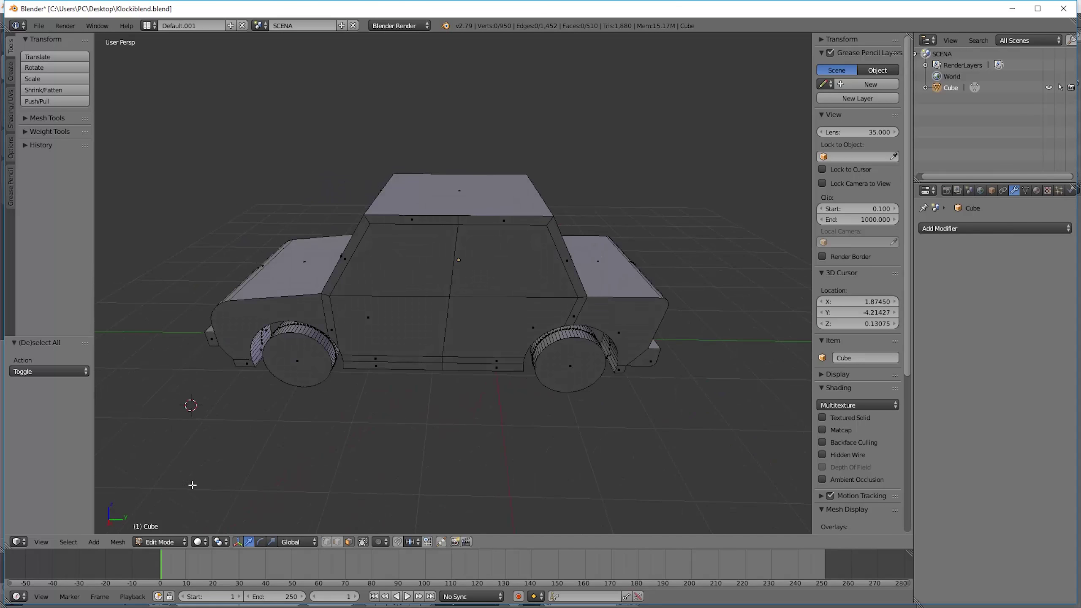
# Step: Switch the car to Object Mode and view it from a raised front three-quarter angle
pyautogui.click(157, 542)
pyautogui.click(179, 513)
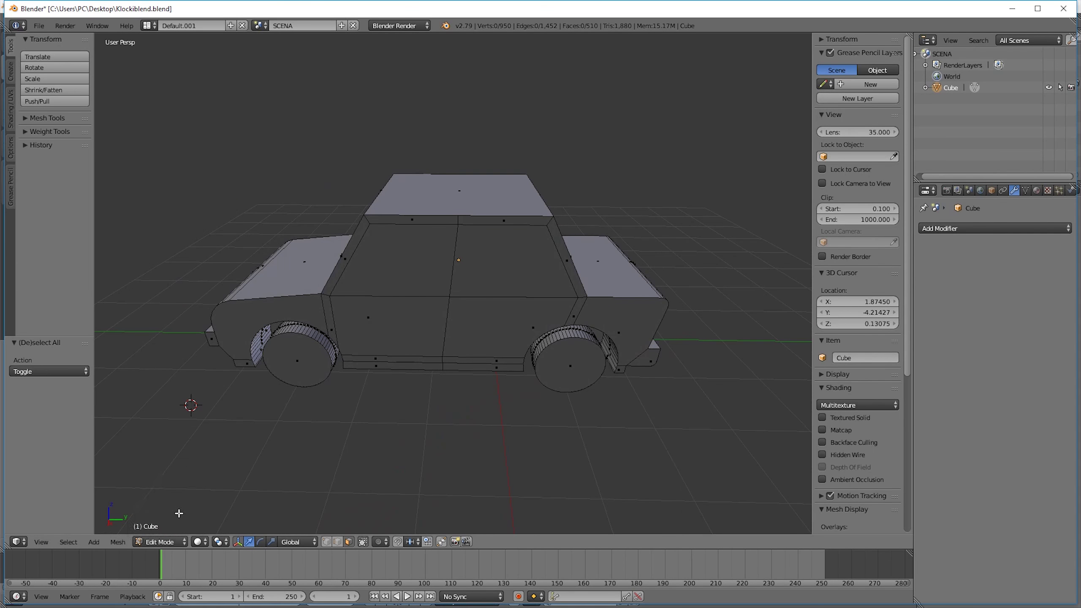
pyautogui.click(166, 540)
pyautogui.click(190, 526)
pyautogui.moveTo(191, 526)
pyautogui.mouseDown(button='middle')
pyautogui.moveTo(307, 409)
pyautogui.moveTo(340, 398)
pyautogui.moveTo(235, 406)
pyautogui.moveTo(210, 394)
pyautogui.moveTo(266, 384)
pyautogui.moveTo(395, 411)
pyautogui.moveTo(473, 404)
pyautogui.moveTo(465, 335)
pyautogui.moveTo(357, 347)
pyautogui.moveTo(315, 396)
pyautogui.moveTo(354, 433)
pyautogui.moveTo(635, 408)
pyautogui.moveTo(174, 418)
pyautogui.moveTo(177, 376)
pyautogui.moveTo(320, 401)
pyautogui.moveTo(348, 422)
pyautogui.mouseUp(button='middle')
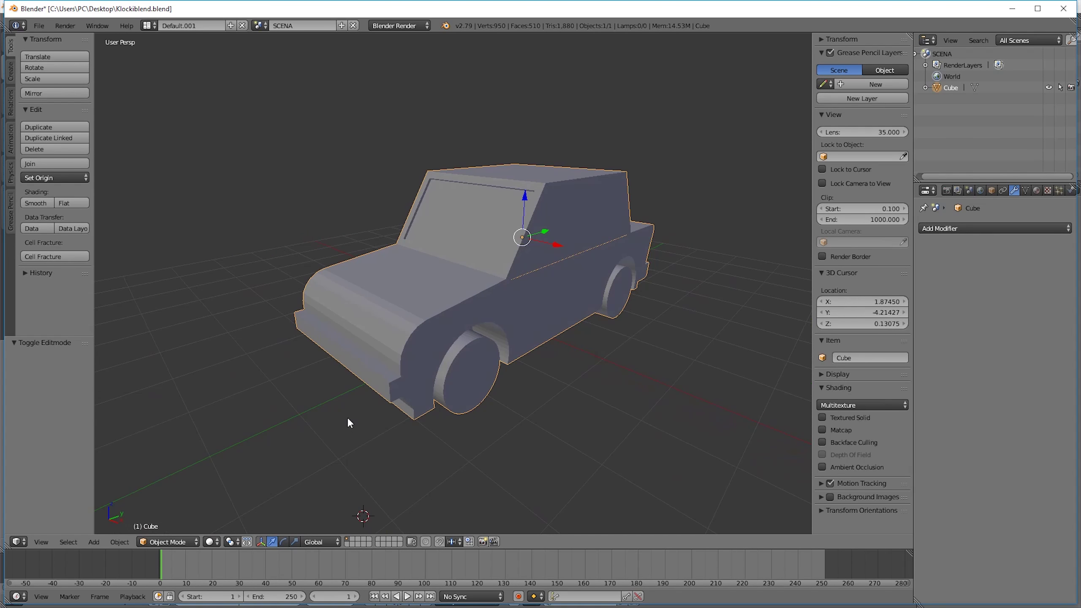
# Step: Toggle the car between Smooth and Flat shading, leaving it flat-shaded
pyautogui.scroll(-3, 348, 422)
pyautogui.scroll(2, 426, 336)
pyautogui.click(36, 203)
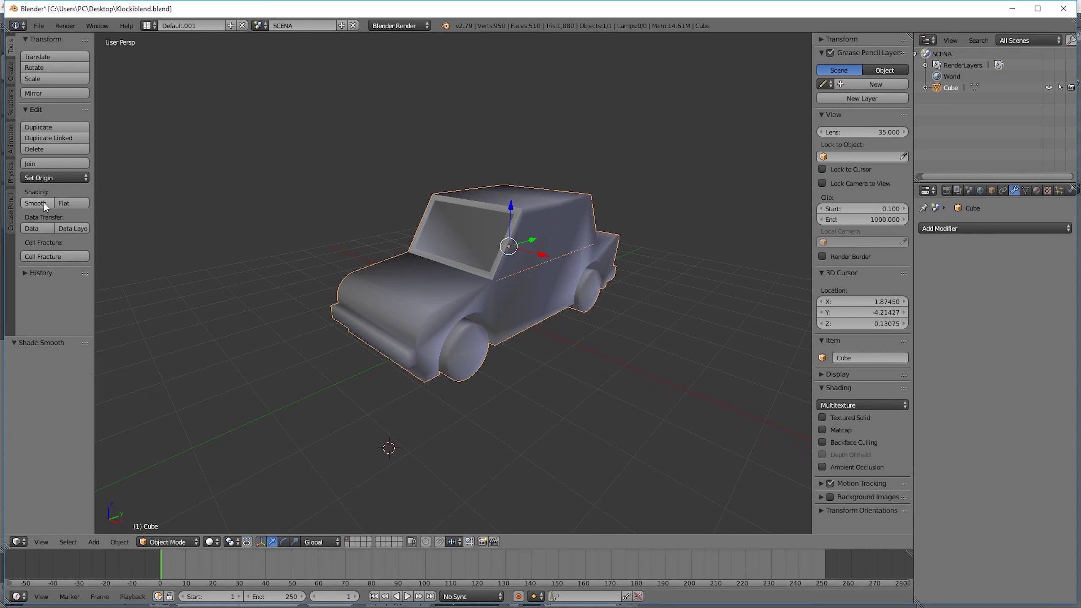
pyautogui.click(57, 203)
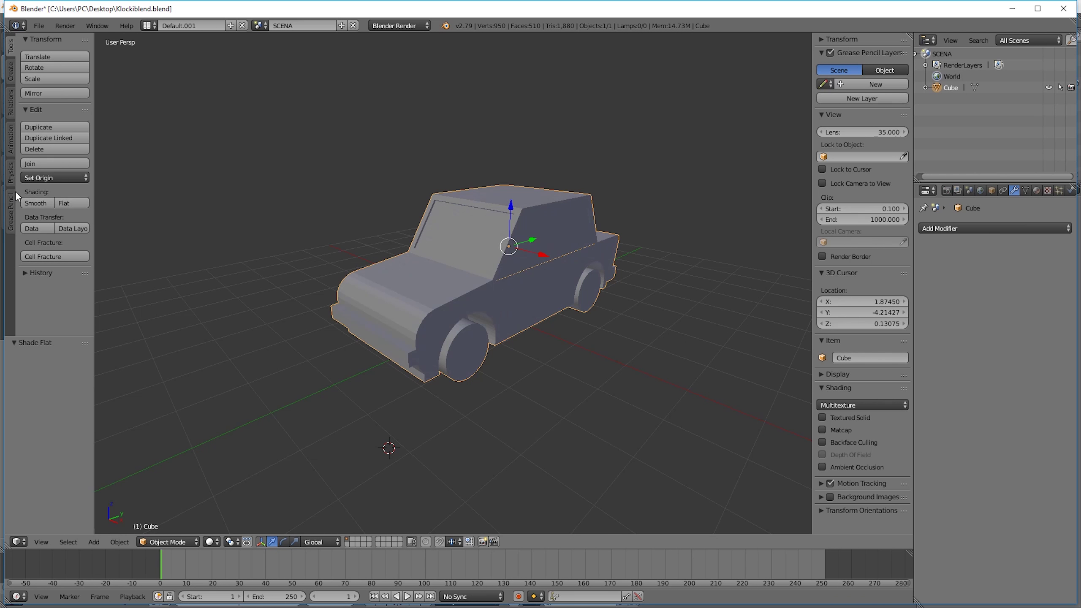
pyautogui.click(37, 203)
pyautogui.click(85, 202)
pyautogui.moveTo(272, 255); pyautogui.dragTo(366, 273, button='middle')
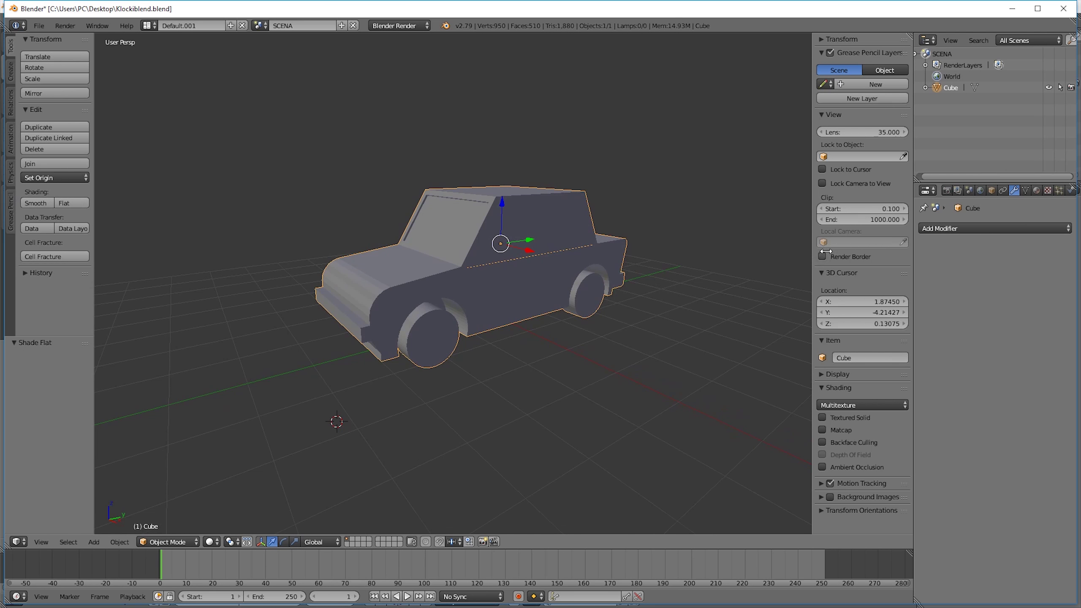
pyautogui.moveTo(624, 287)
pyautogui.mouseDown(button='middle')
pyautogui.moveTo(494, 280)
pyautogui.moveTo(491, 221)
pyautogui.moveTo(603, 283)
pyautogui.mouseUp(button='middle')
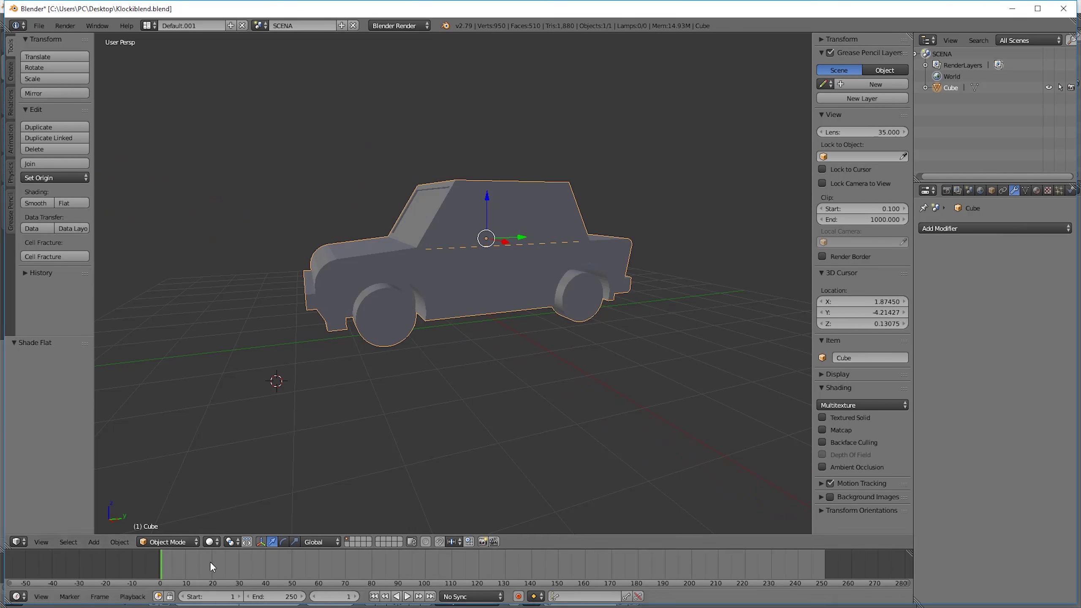
pyautogui.click(176, 542)
pyautogui.click(179, 517)
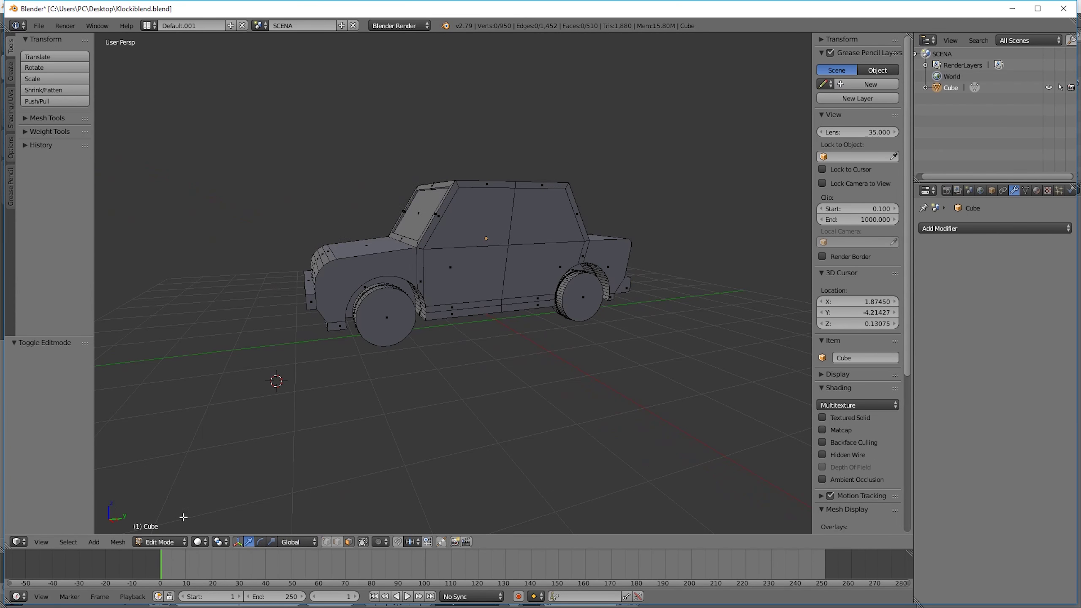
pyautogui.moveTo(452, 379); pyautogui.dragTo(477, 383, button='middle')
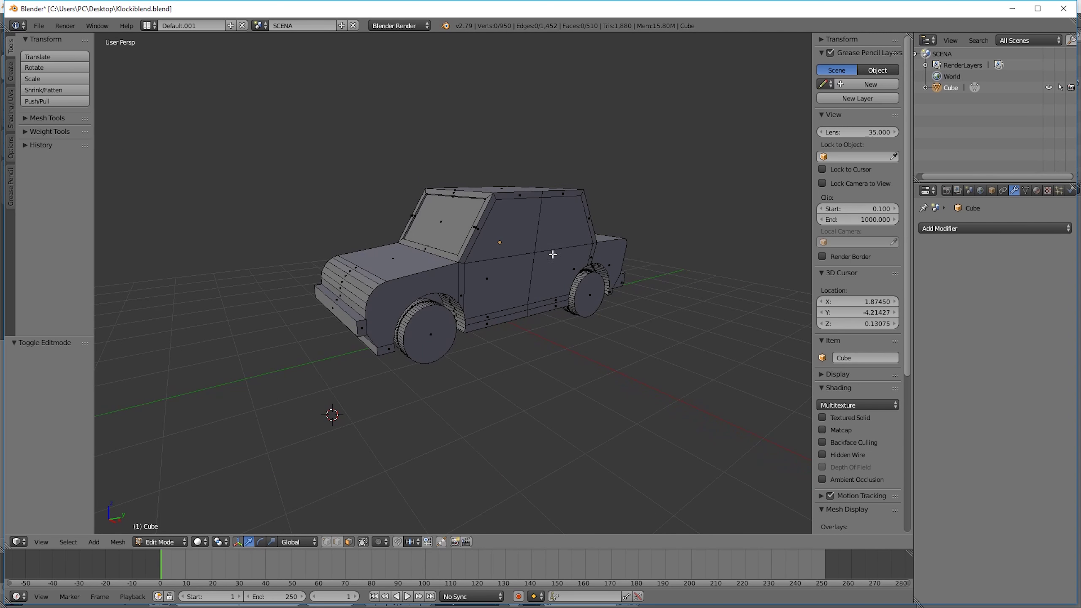
pyautogui.press('a')
pyautogui.moveTo(592, 302)
pyautogui.mouseDown(button='middle')
pyautogui.moveTo(666, 292)
pyautogui.moveTo(560, 248)
pyautogui.moveTo(566, 362)
pyautogui.mouseUp(button='middle')
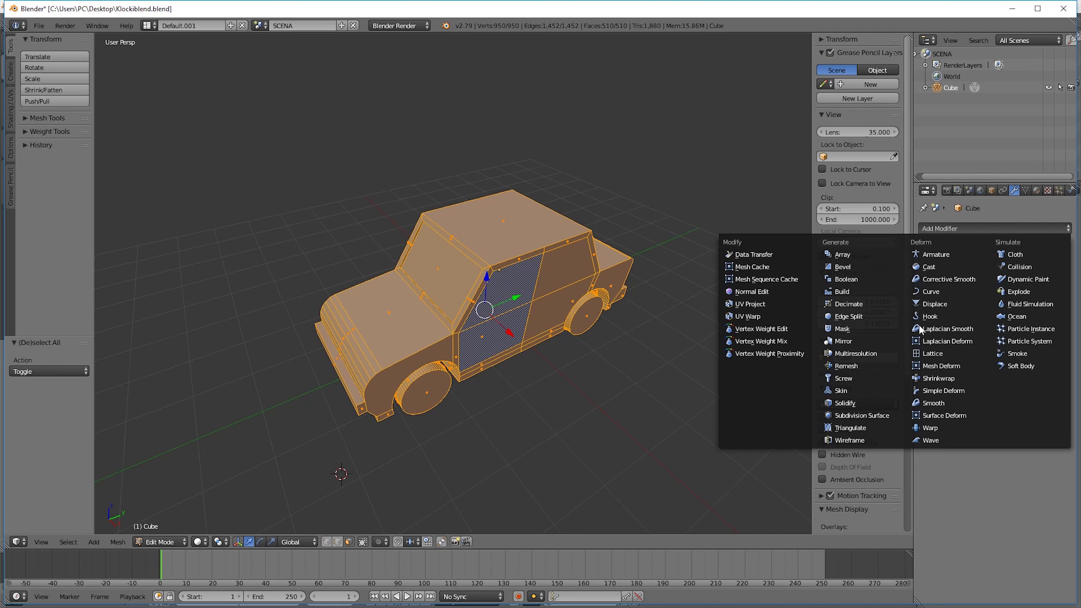
pyautogui.click(877, 415)
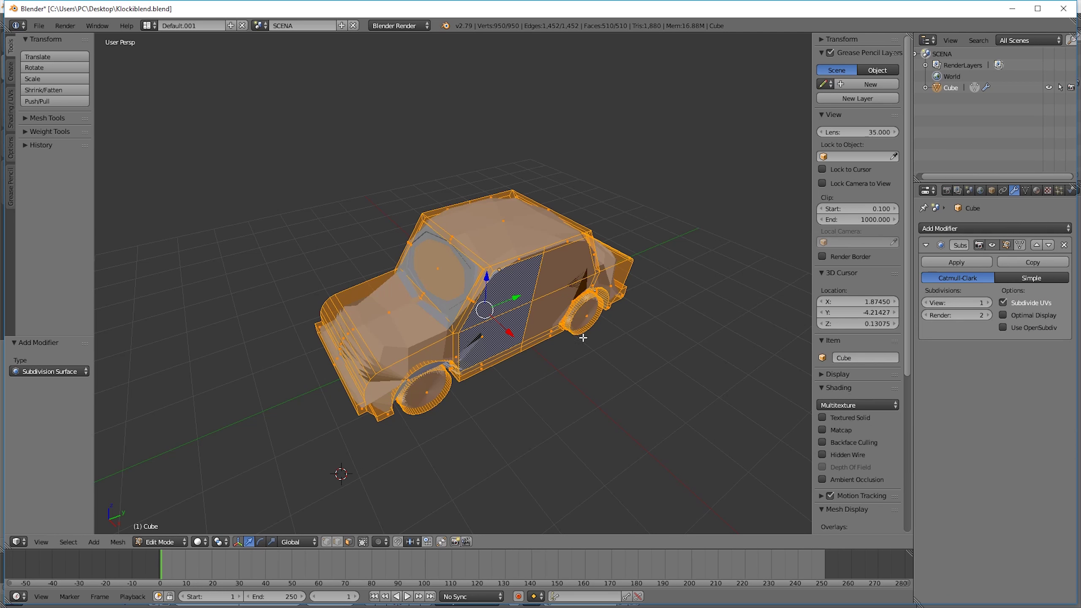
pyautogui.click(1064, 245)
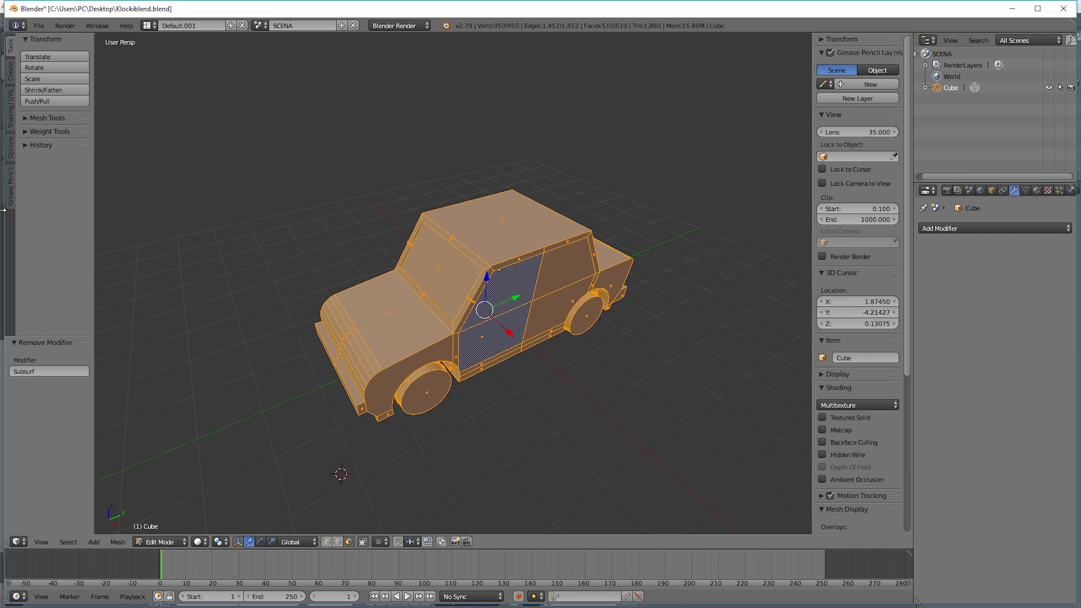
pyautogui.click(10, 75)
pyautogui.click(10, 52)
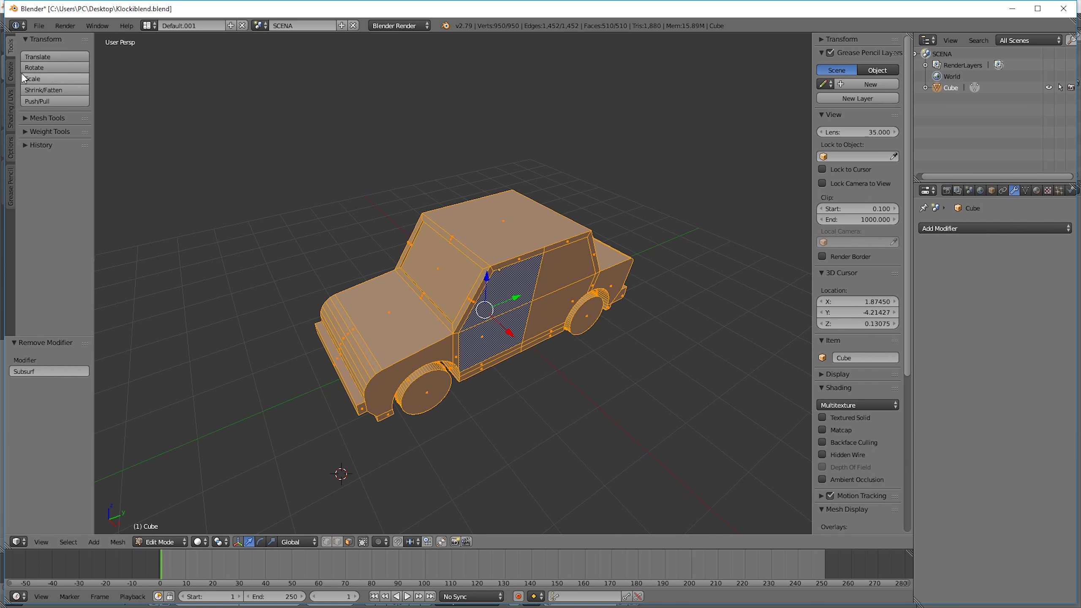
pyautogui.click(27, 119)
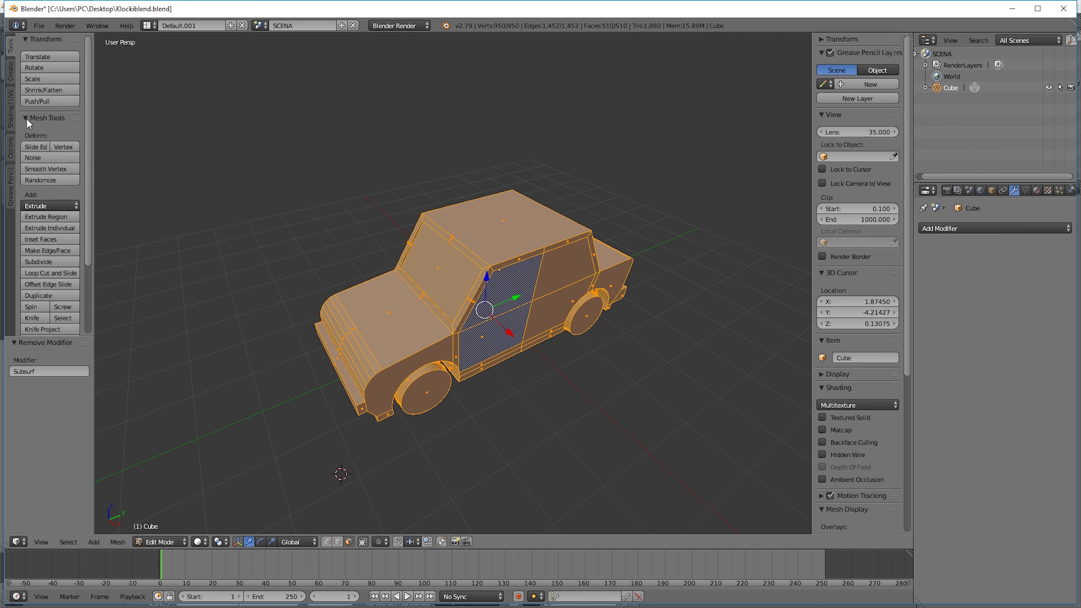
pyautogui.click(58, 262)
pyautogui.moveTo(432, 364)
pyautogui.mouseDown(button='middle')
pyautogui.moveTo(427, 295)
pyautogui.moveTo(440, 273)
pyautogui.moveTo(443, 383)
pyautogui.mouseUp(button='middle')
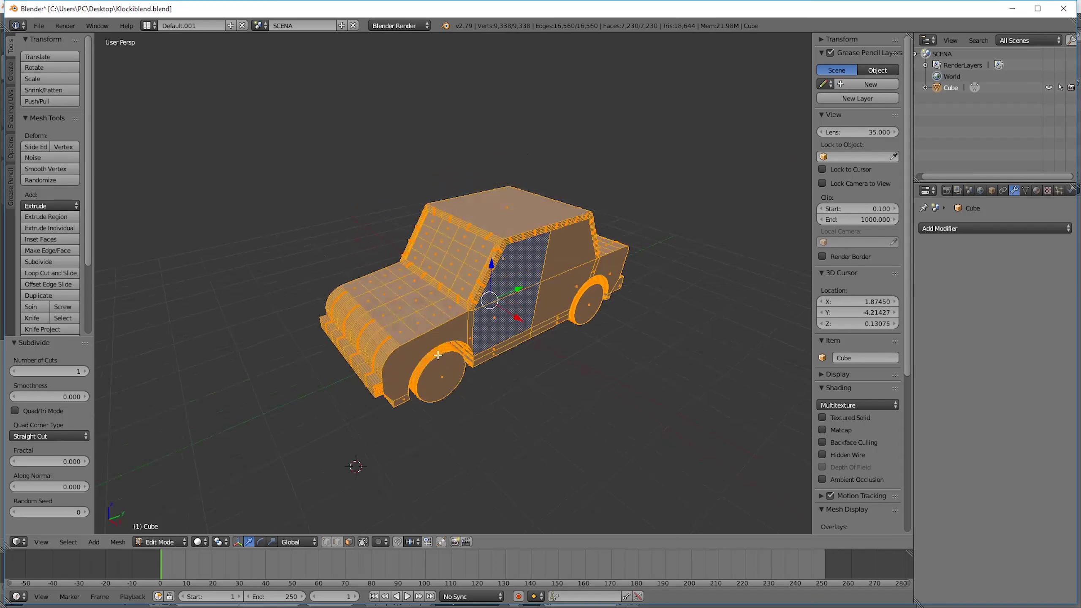
pyautogui.click(1009, 227)
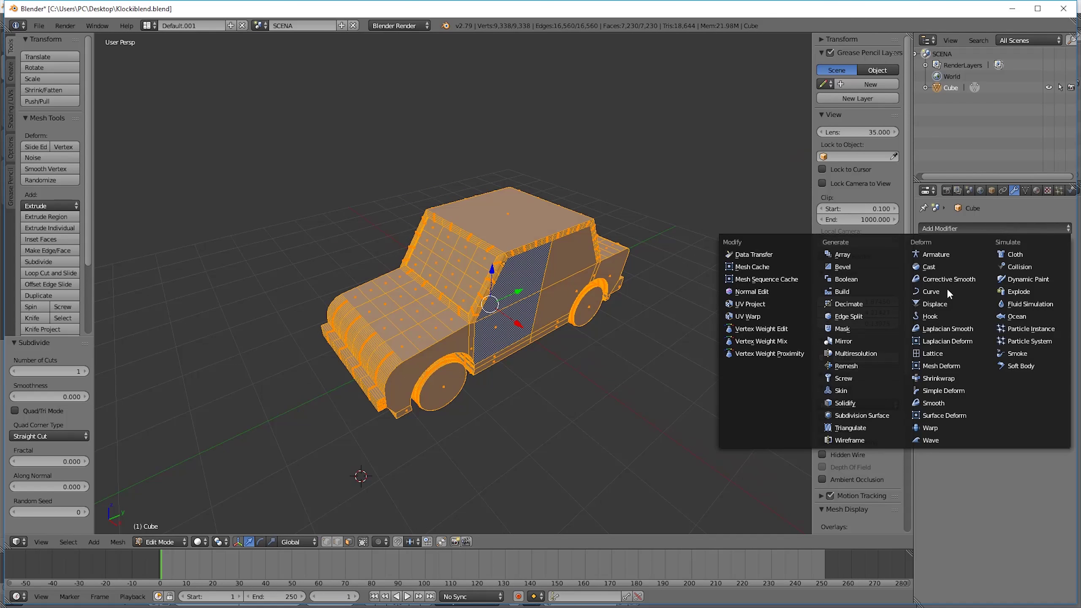
pyautogui.click(888, 414)
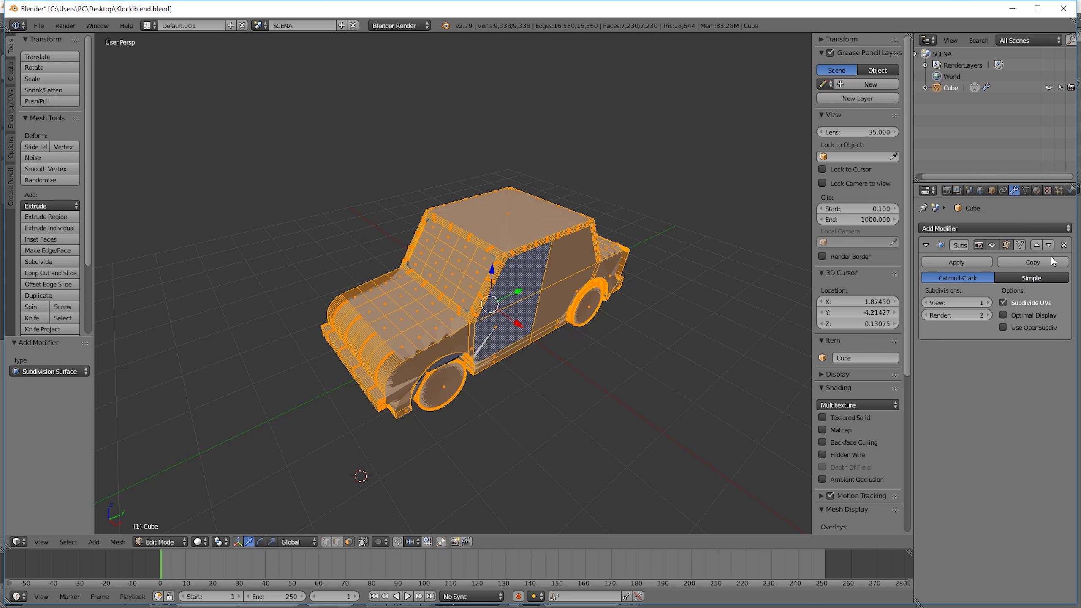
pyautogui.click(1066, 245)
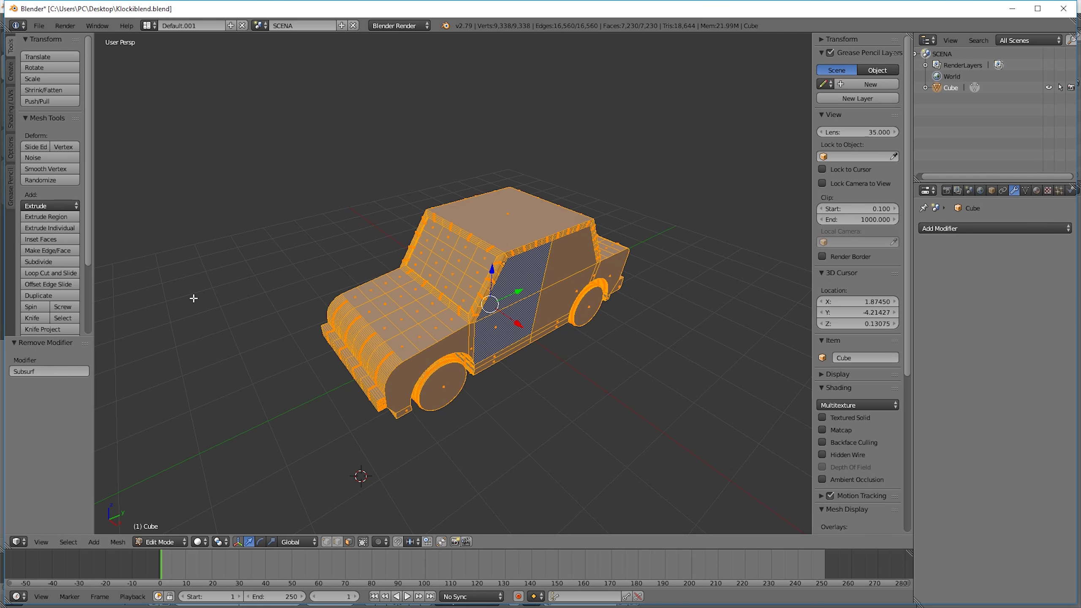
pyautogui.hotkey('ctrl', 'z')
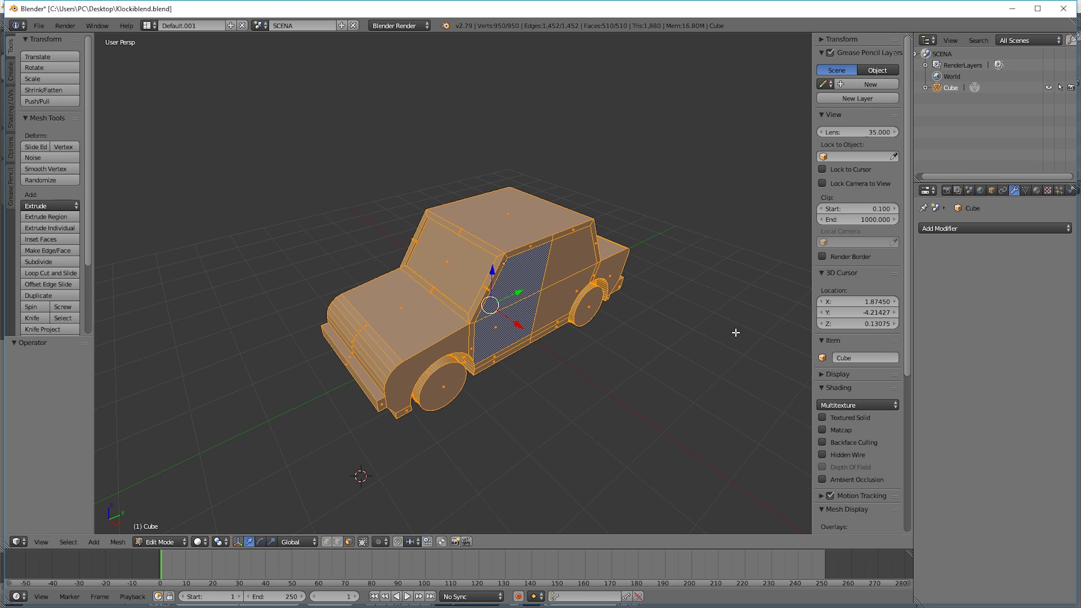
# Step: Return the finished 950-vertex car to Object Mode and orbit around it to inspect it
pyautogui.moveTo(674, 309); pyautogui.dragTo(587, 219, button='middle')
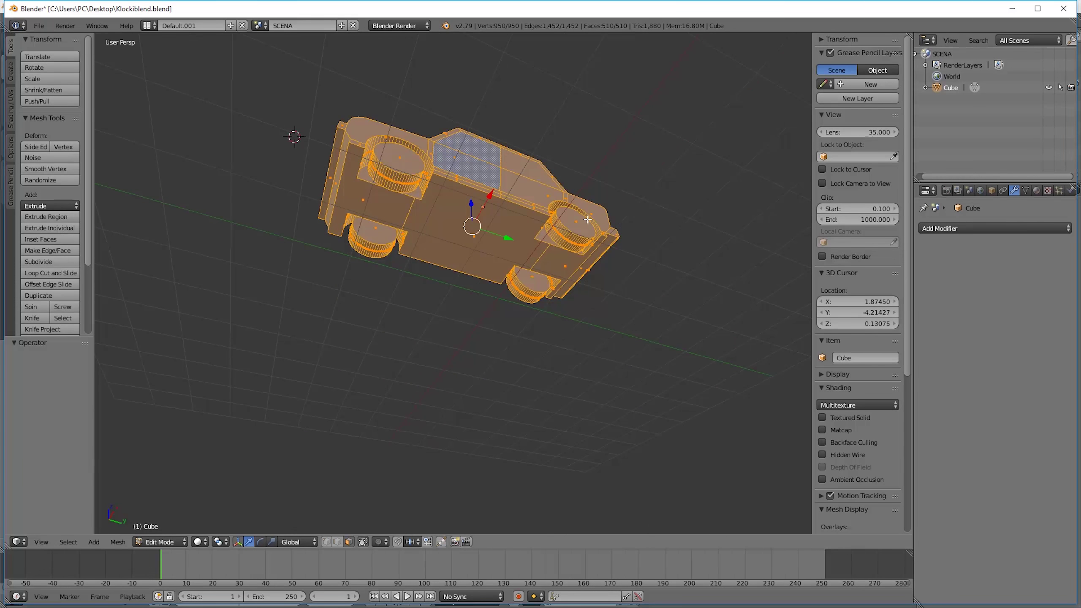
pyautogui.moveTo(473, 241)
pyautogui.mouseDown(button='middle')
pyautogui.moveTo(492, 333)
pyautogui.moveTo(480, 350)
pyautogui.mouseUp(button='middle')
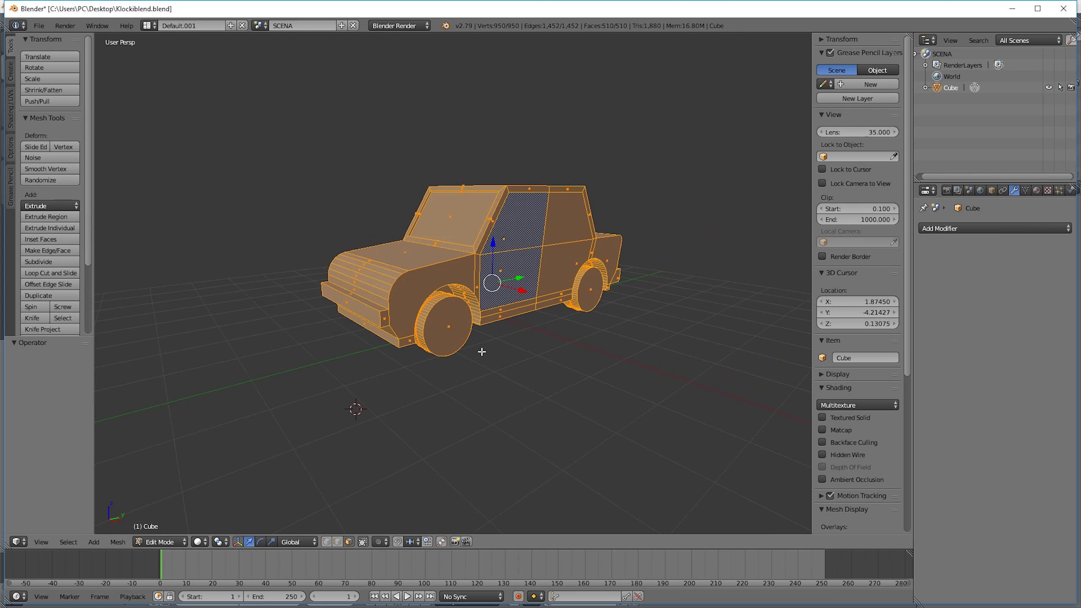
pyautogui.click(161, 542)
pyautogui.moveTo(237, 486)
pyautogui.mouseDown(button='middle')
pyautogui.moveTo(521, 375)
pyautogui.moveTo(324, 357)
pyautogui.moveTo(449, 313)
pyautogui.moveTo(601, 377)
pyautogui.moveTo(664, 371)
pyautogui.moveTo(466, 358)
pyautogui.moveTo(578, 378)
pyautogui.moveTo(551, 370)
pyautogui.moveTo(550, 382)
pyautogui.moveTo(547, 284)
pyautogui.moveTo(526, 292)
pyautogui.moveTo(467, 272)
pyautogui.moveTo(419, 276)
pyautogui.moveTo(476, 290)
pyautogui.moveTo(509, 282)
pyautogui.mouseUp(button='middle')
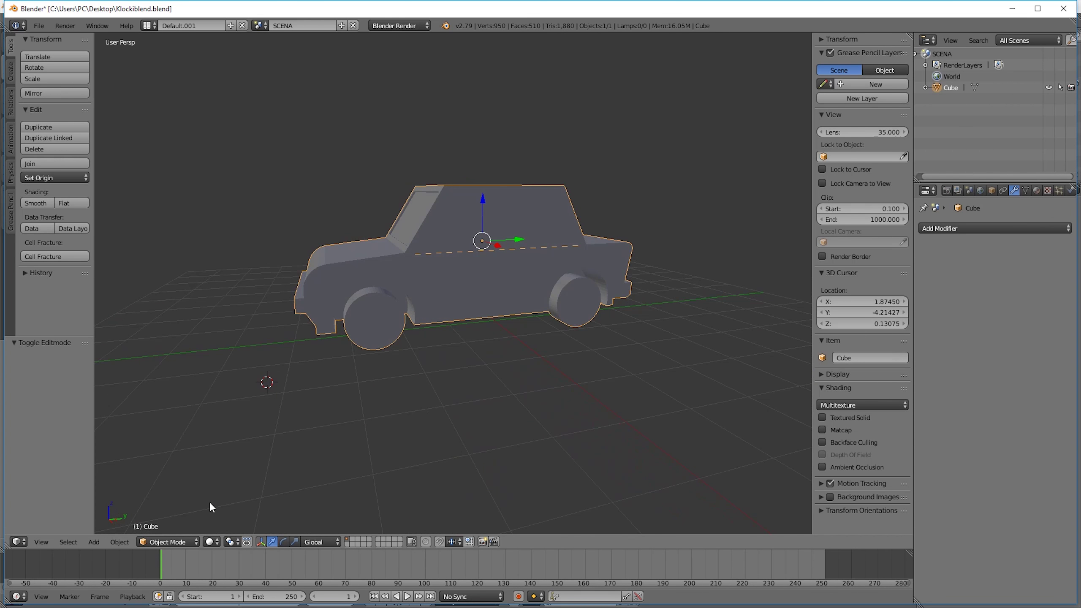